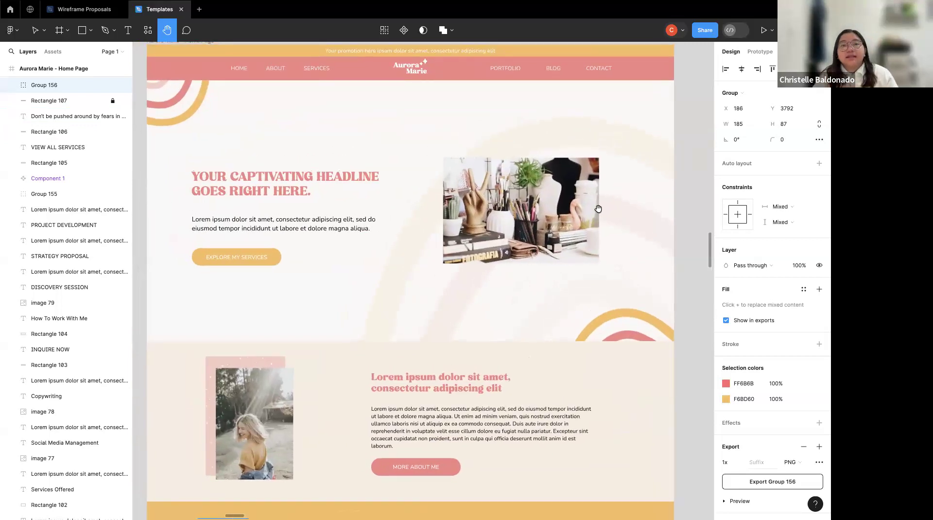
- Examine the Aurora Marie home page design from the header through the services sections down to the footer
drag(598, 209, 600, 236)
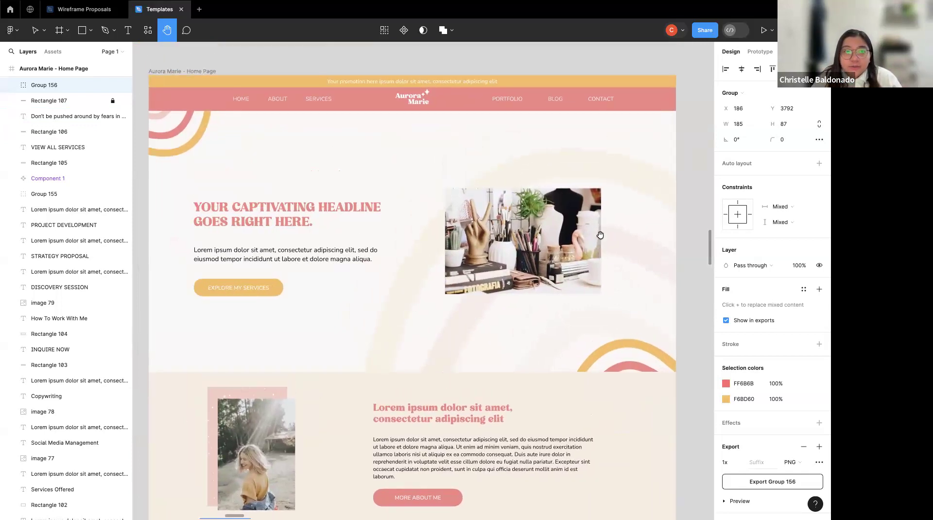
drag(555, 239, 554, 216)
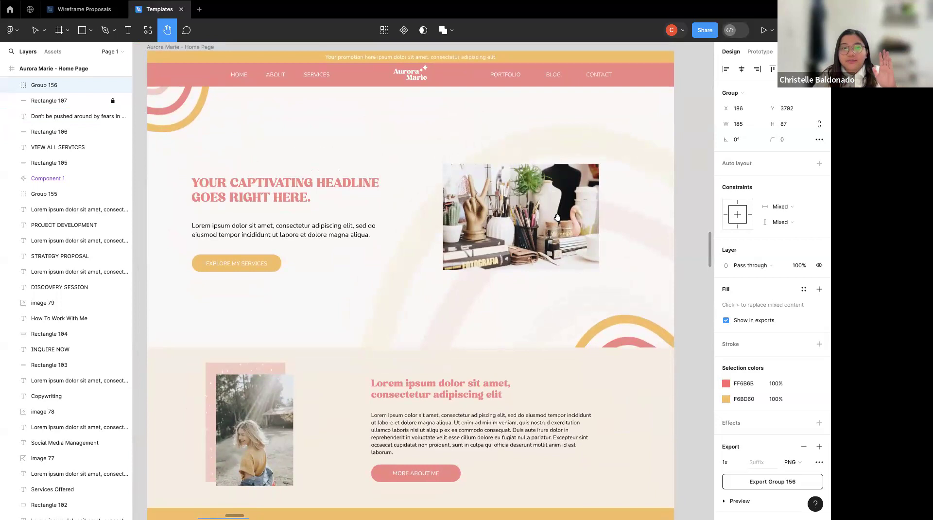
drag(562, 248, 571, 265)
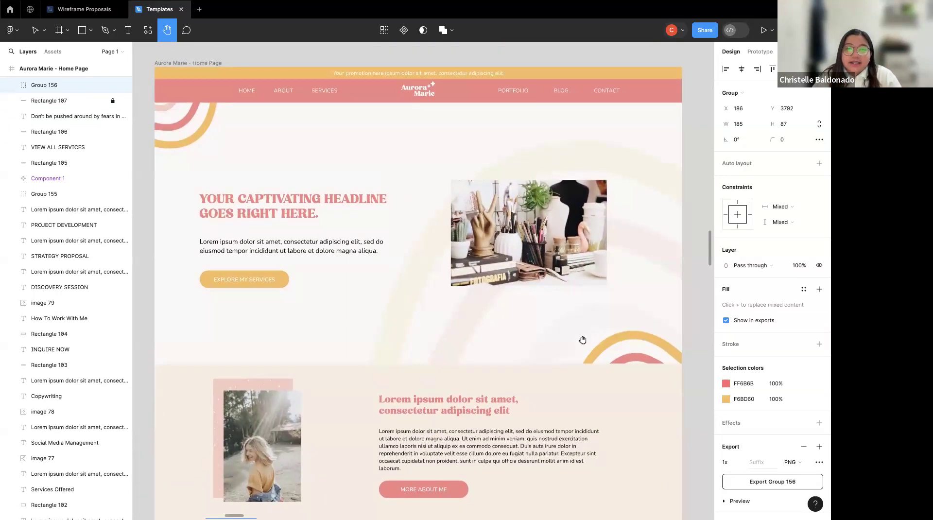
drag(570, 421, 571, 395)
drag(565, 344, 563, 377)
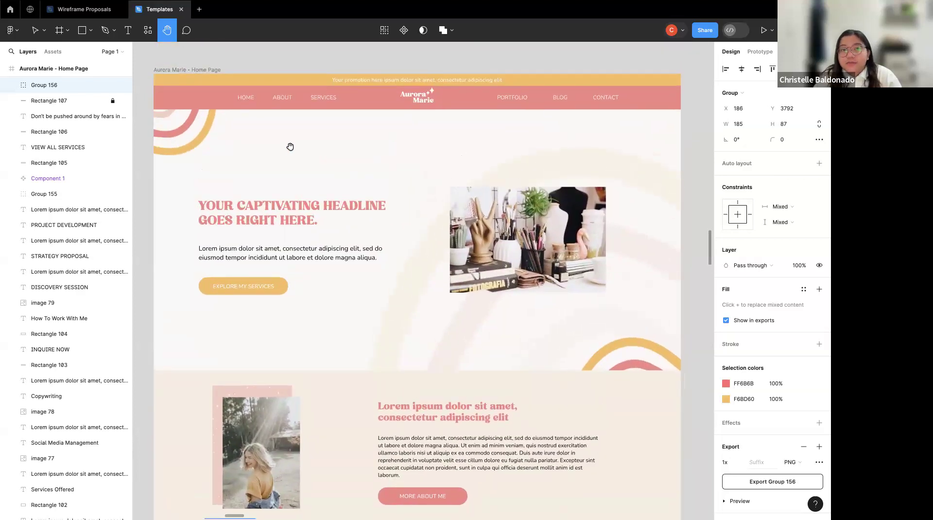
click(36, 32)
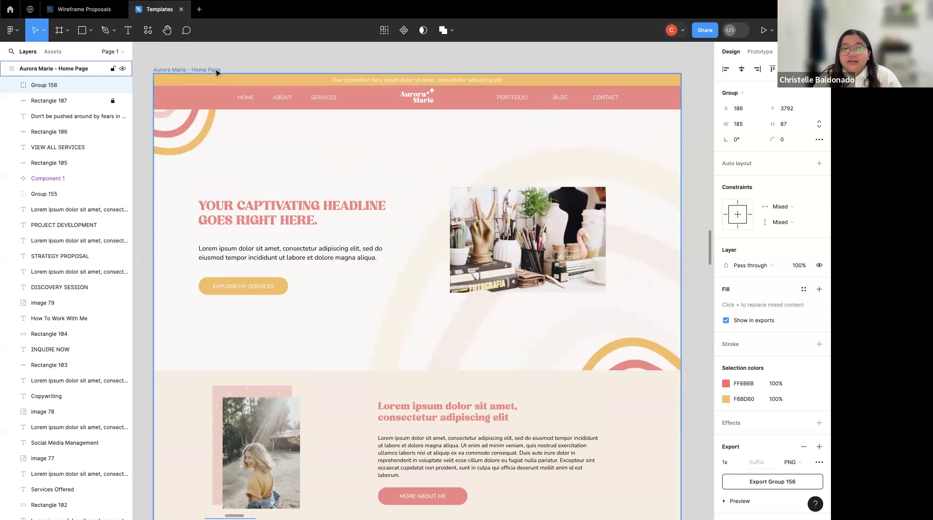
click(216, 71)
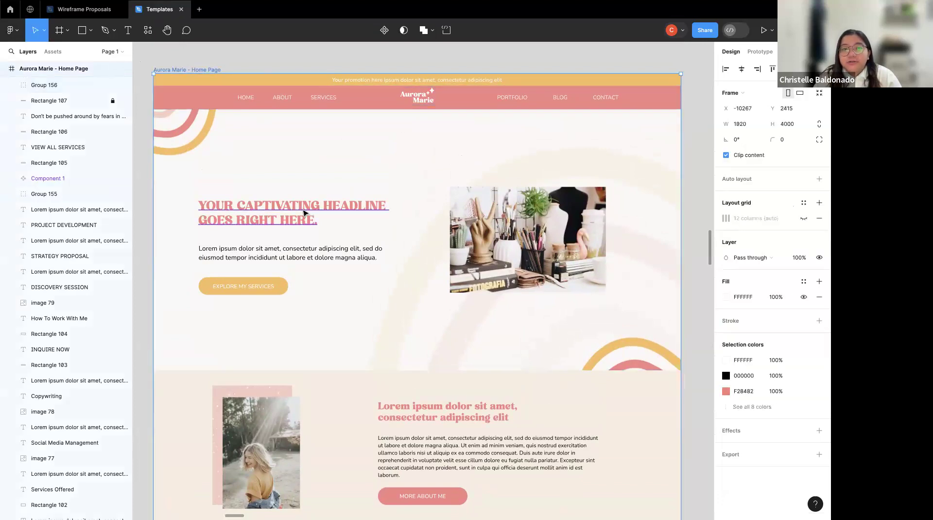
click(287, 62)
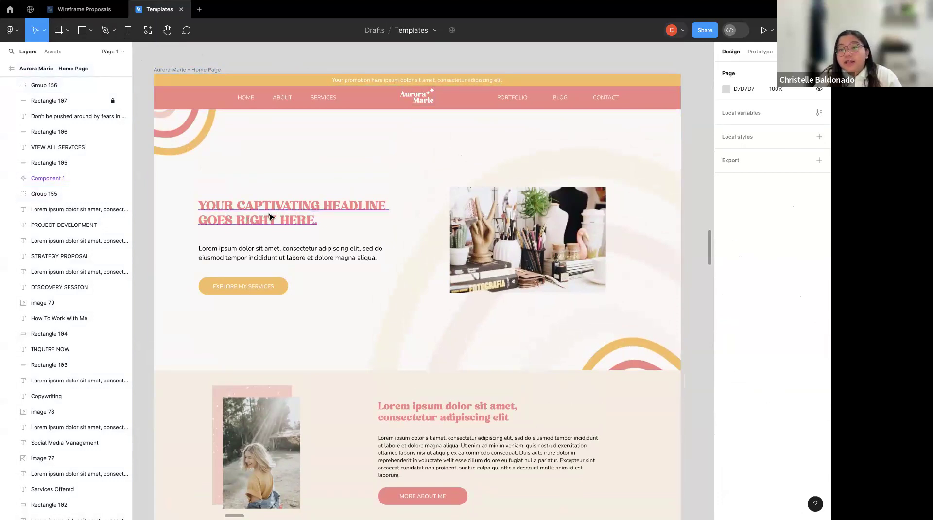
scroll(344, 189, down, 7)
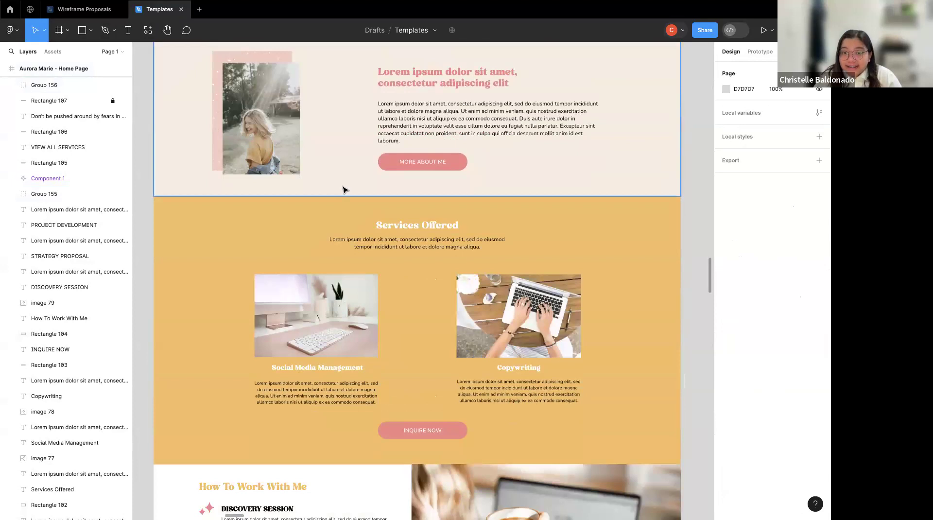
scroll(344, 190, down, 8)
scroll(397, 188, up, 15)
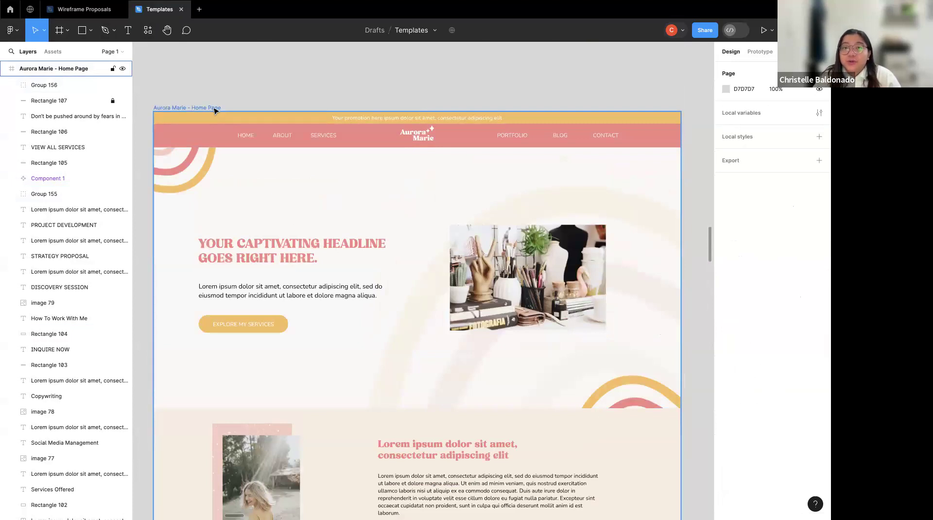
scroll(517, 204, down, 10)
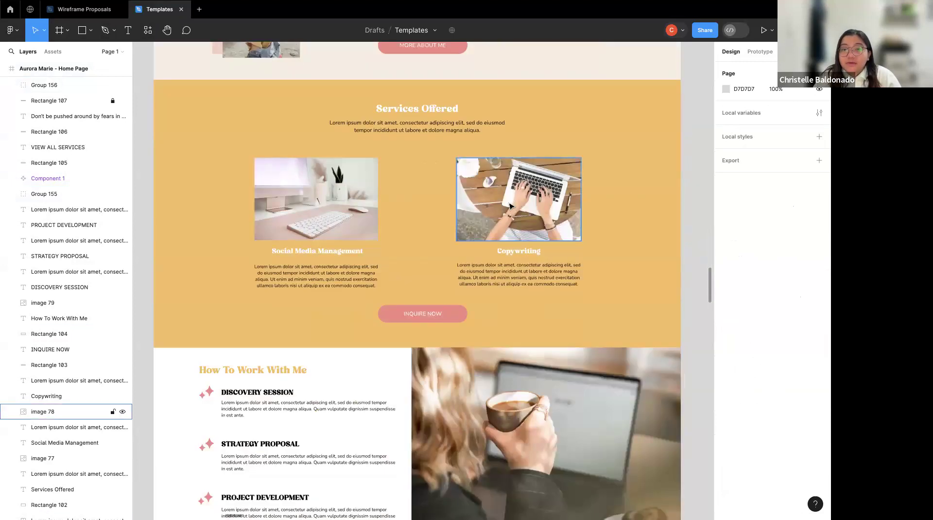
scroll(516, 205, down, 8)
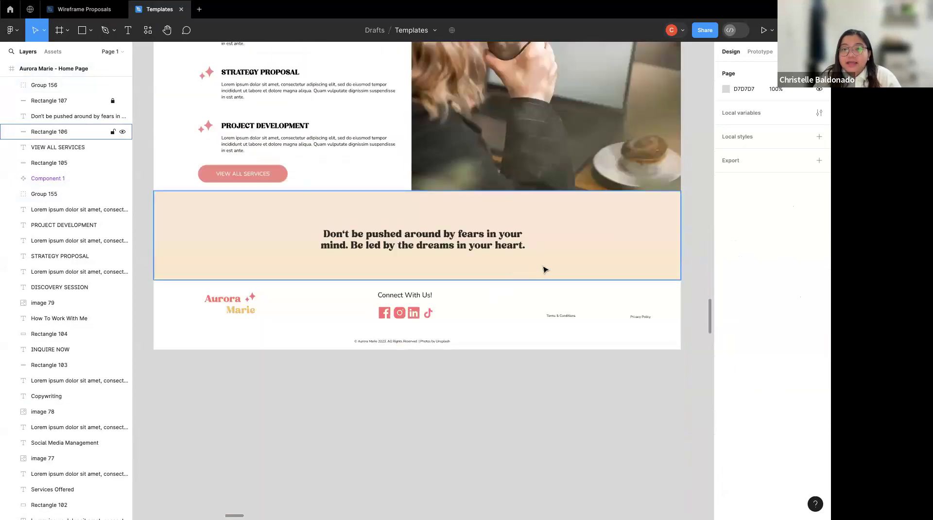
scroll(545, 268, up, 15)
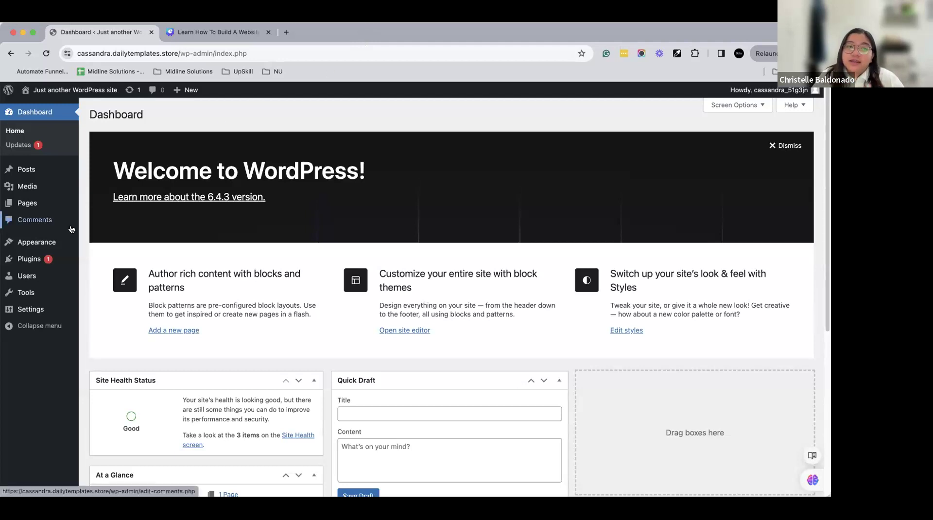
- Switch to the WordPress dashboard, then install and activate the Hello Elementor theme
mouse_move(61, 245)
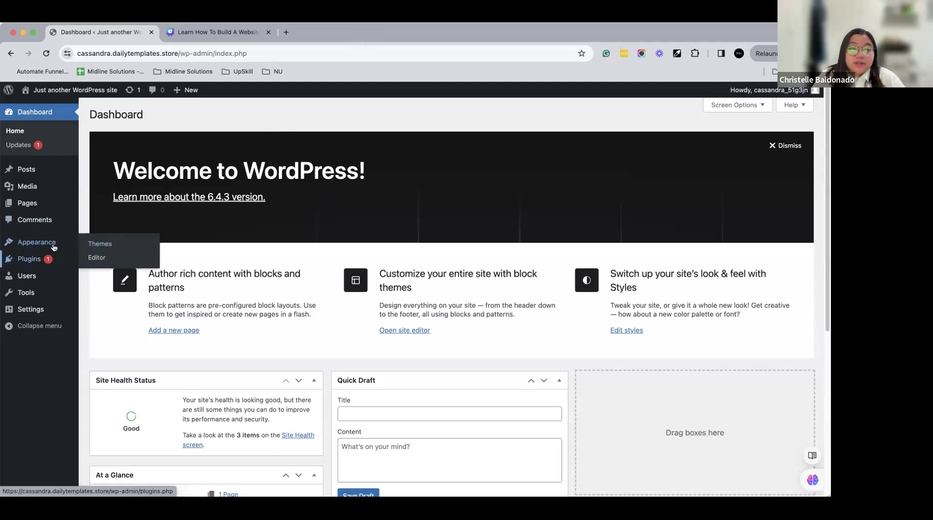
click(107, 248)
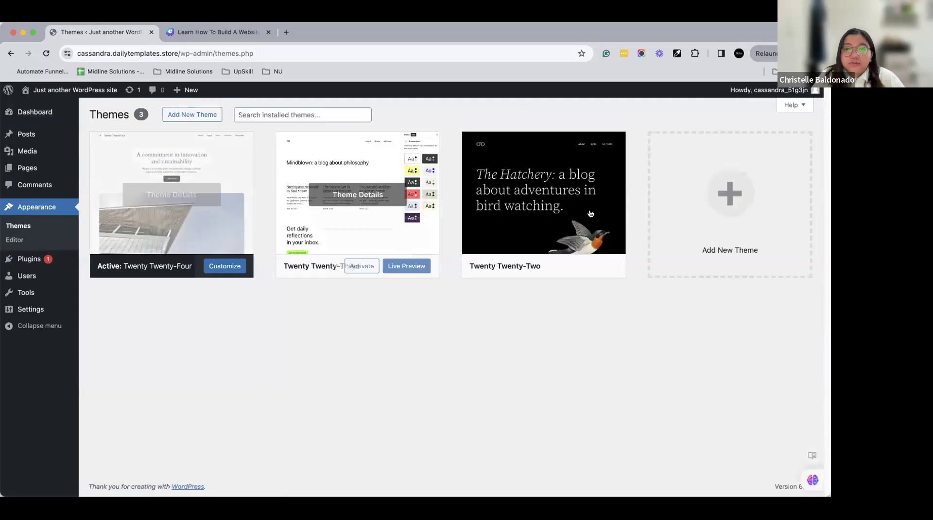
click(739, 192)
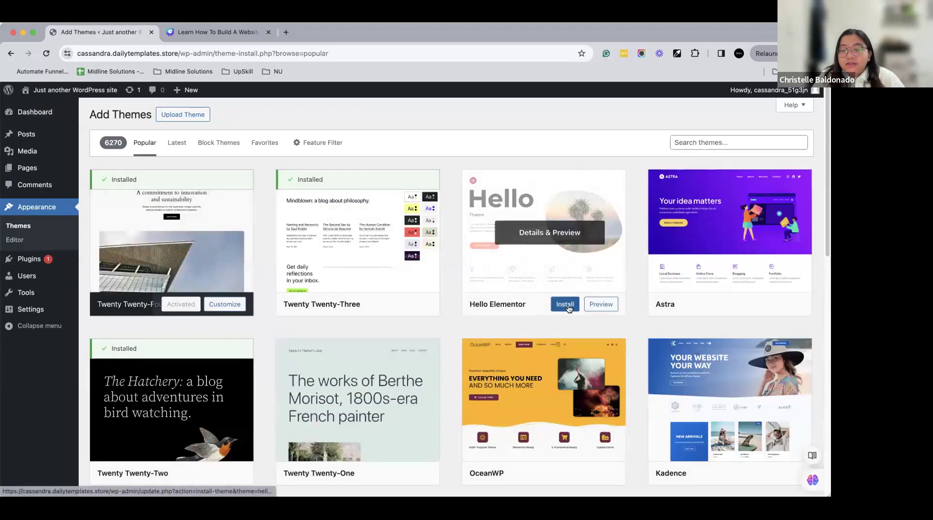
click(567, 305)
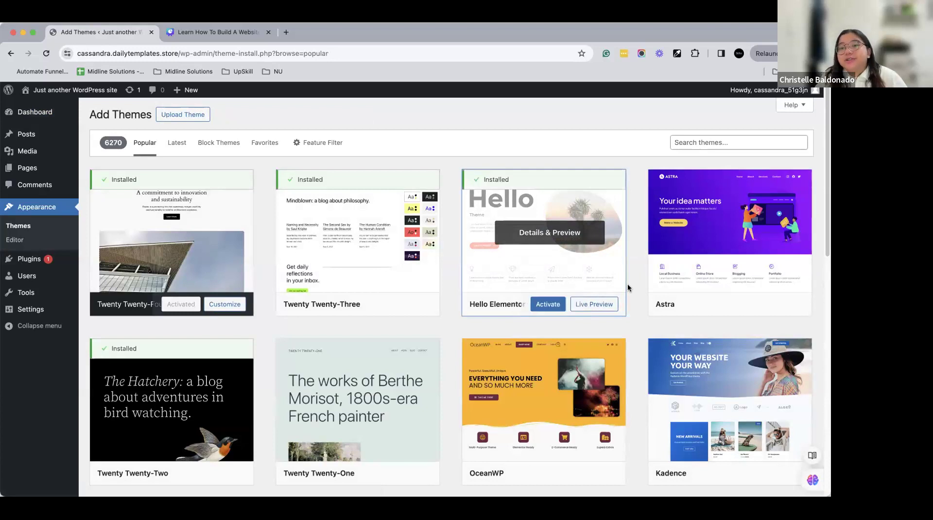
click(548, 305)
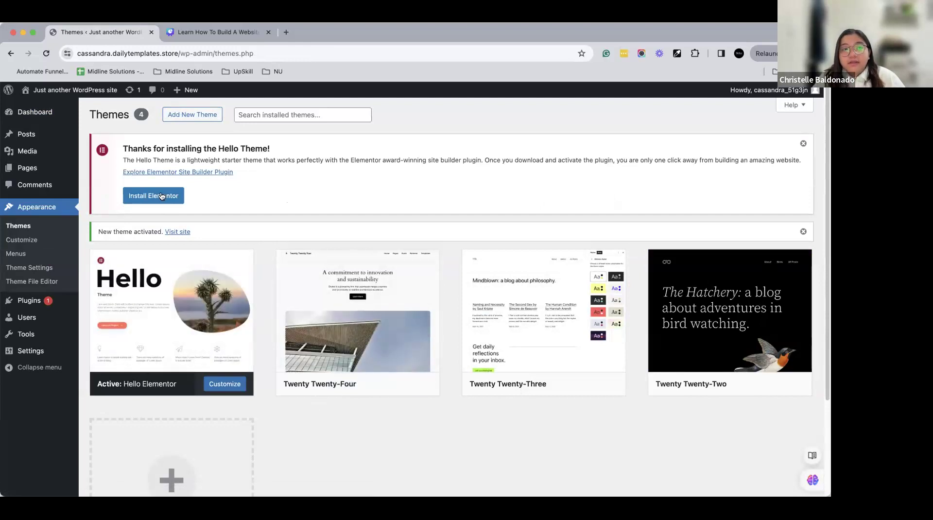
drag(122, 149, 292, 148)
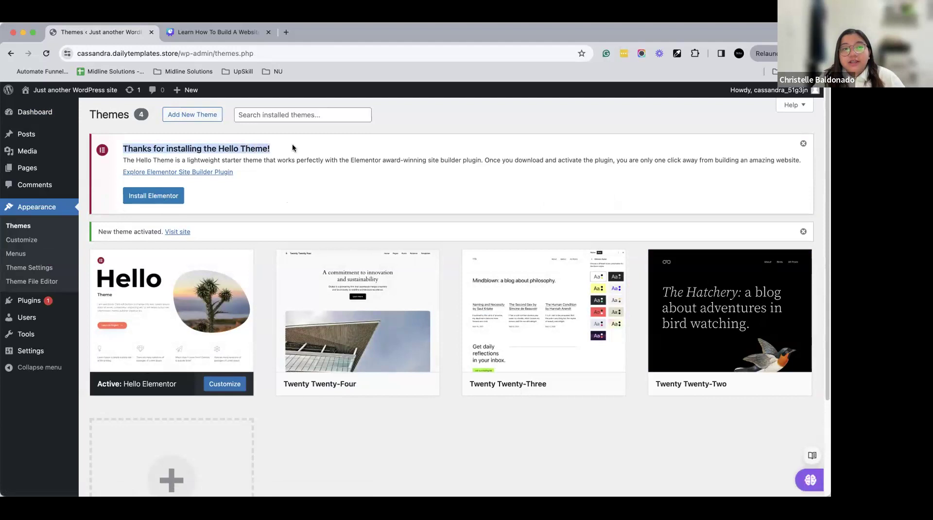
click(293, 146)
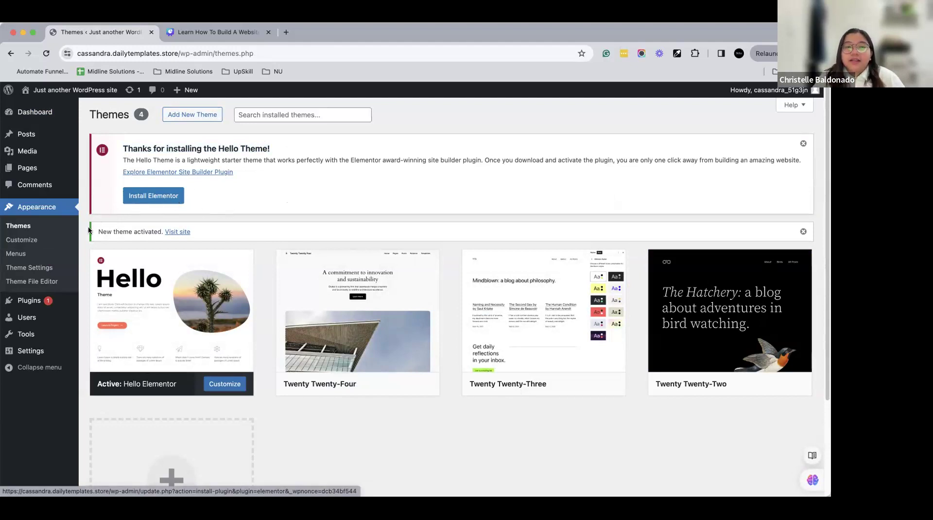
- Search the plugin library for "elementor", then install and activate the Elementor Website Builder plugin
mouse_move(34, 304)
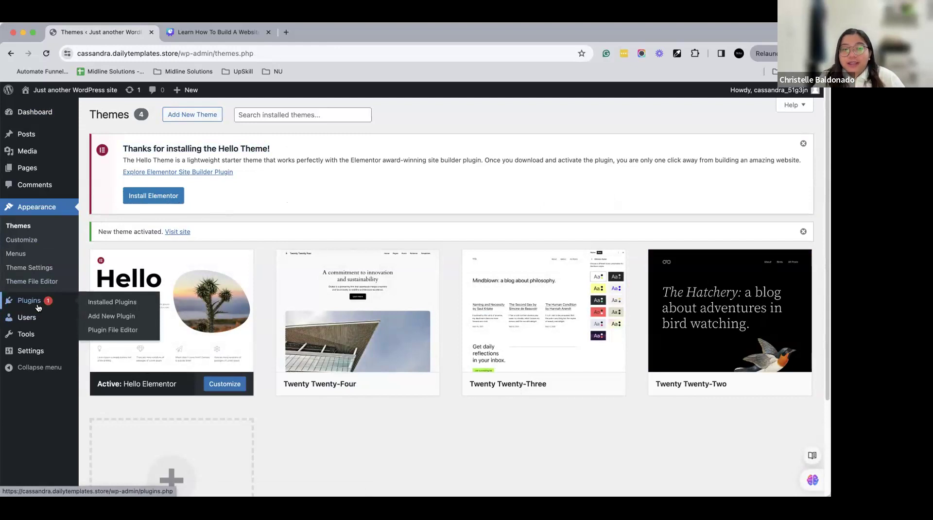
click(39, 306)
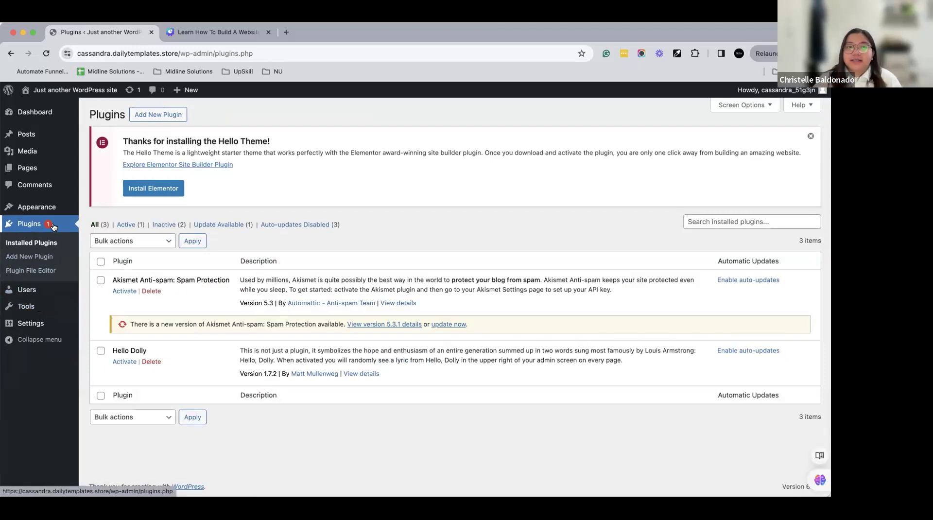
click(156, 119)
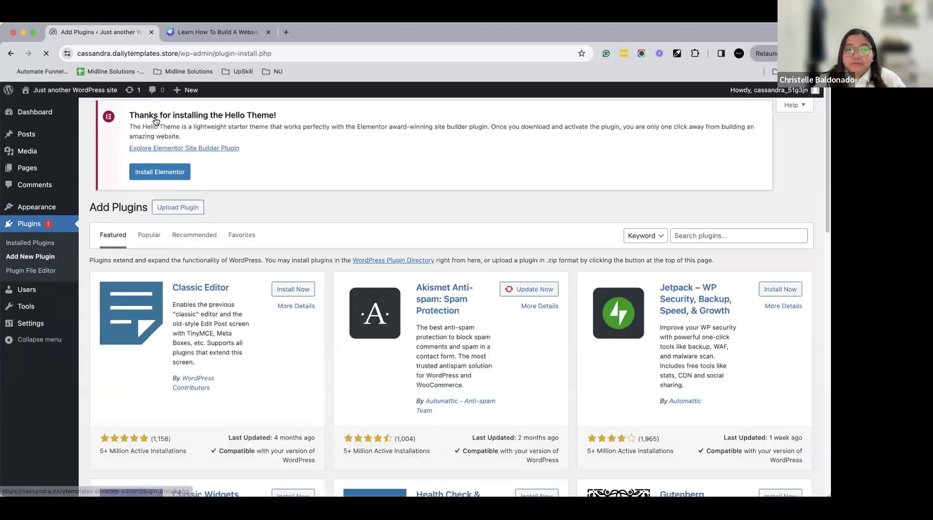
click(733, 226)
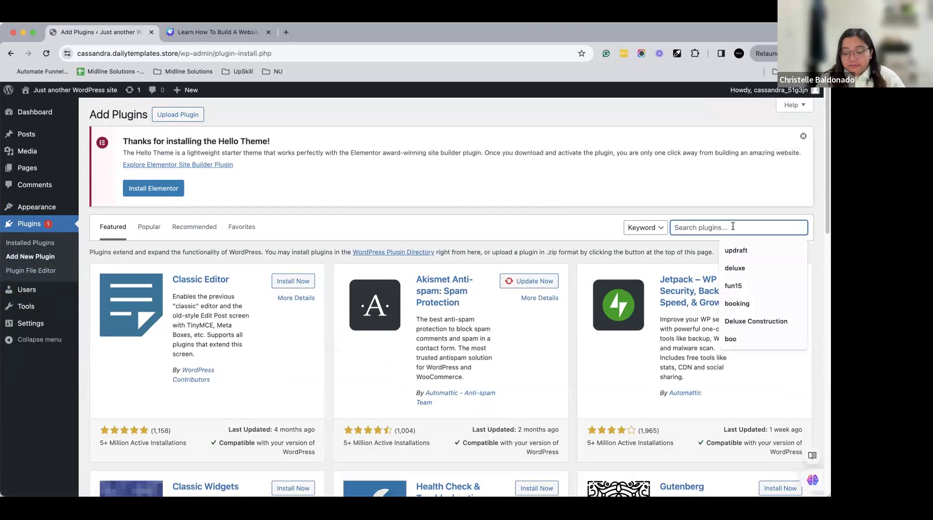
text(elem)
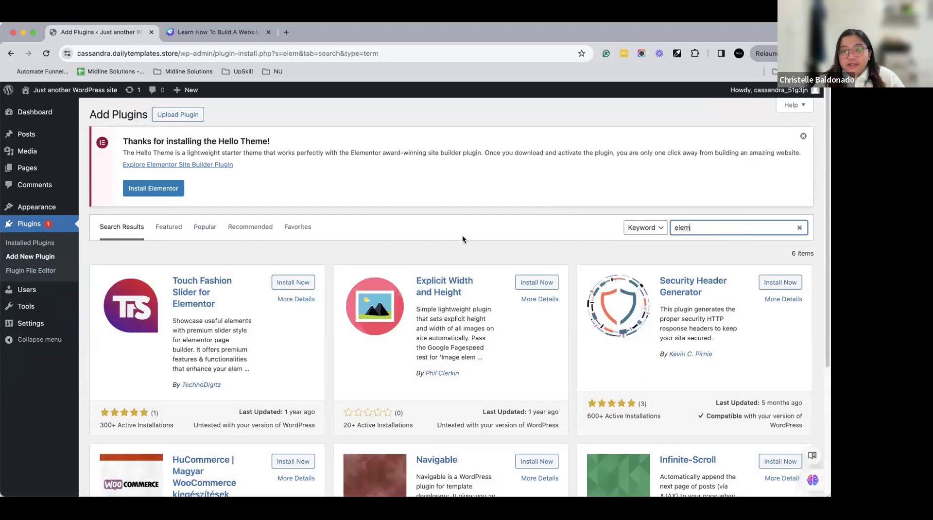
text(entor)
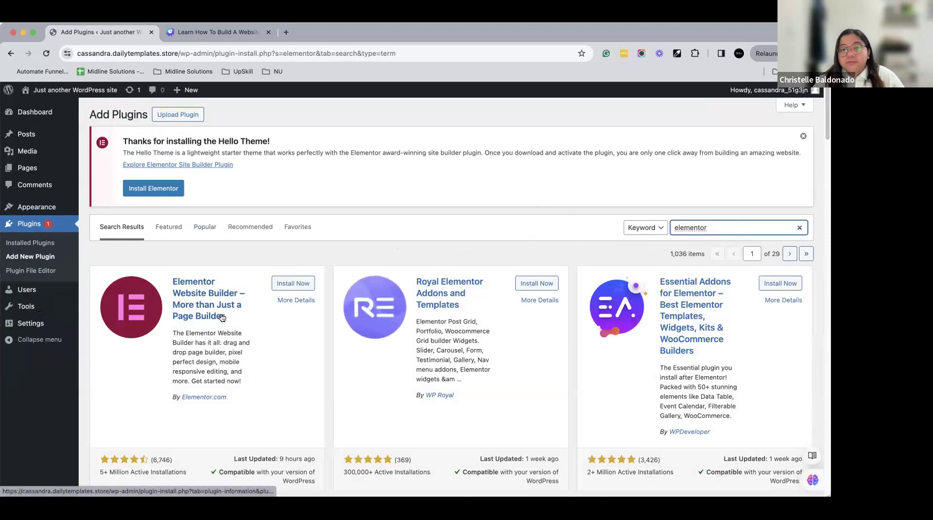
click(280, 287)
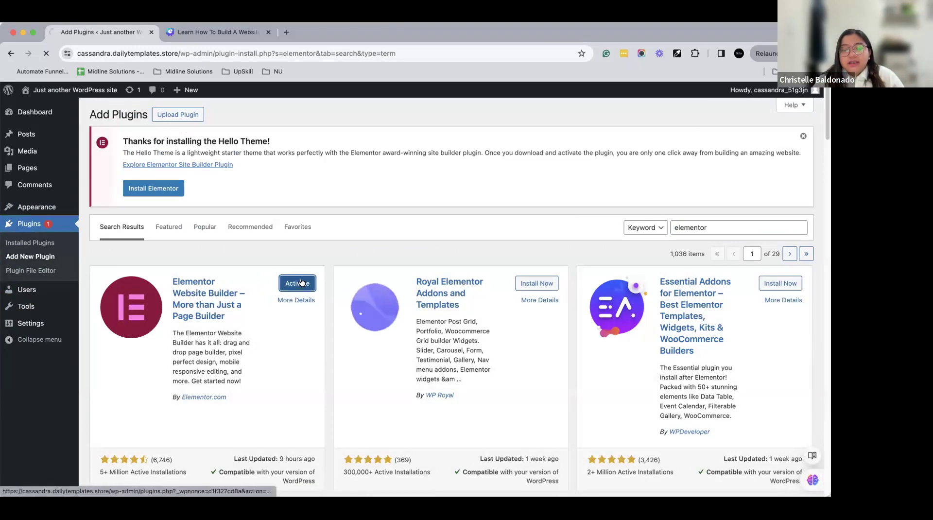
click(301, 283)
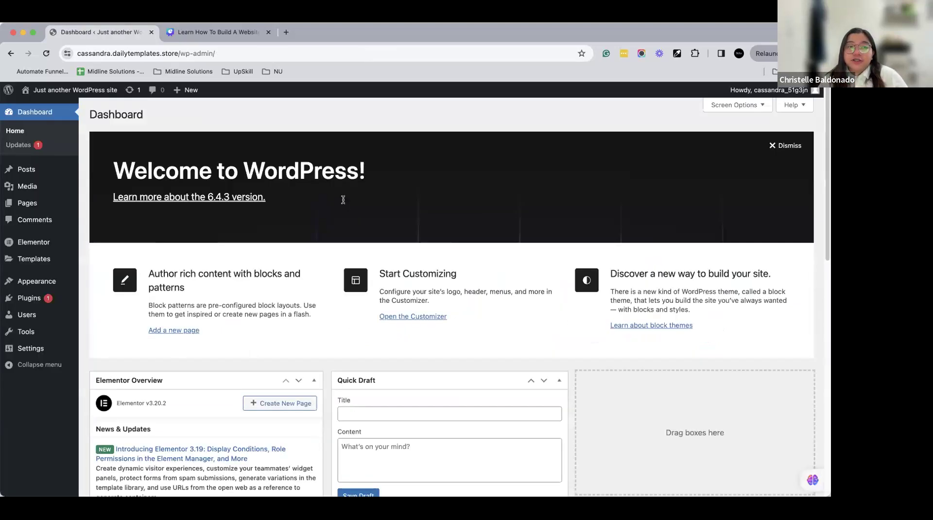
- Create a new page titled "Home", dismissing the block editor welcome guide, and publish it
mouse_move(59, 209)
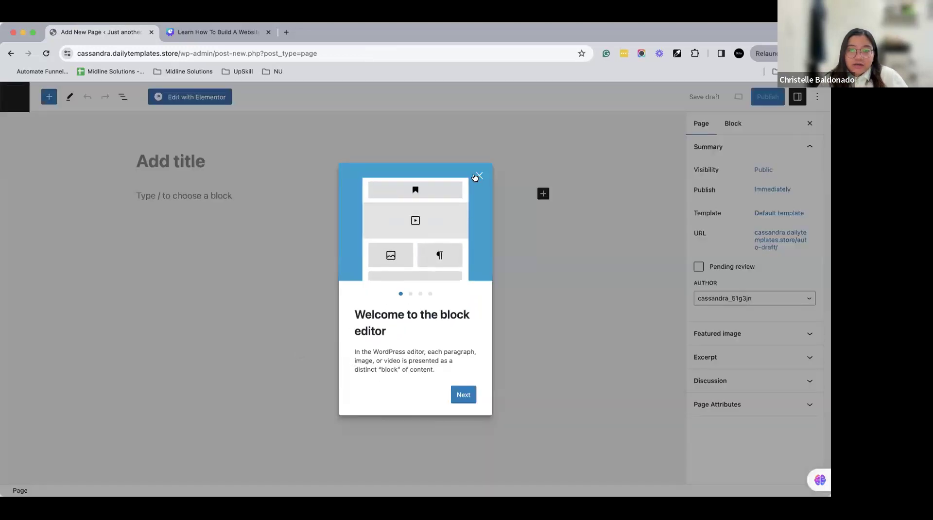
click(477, 177)
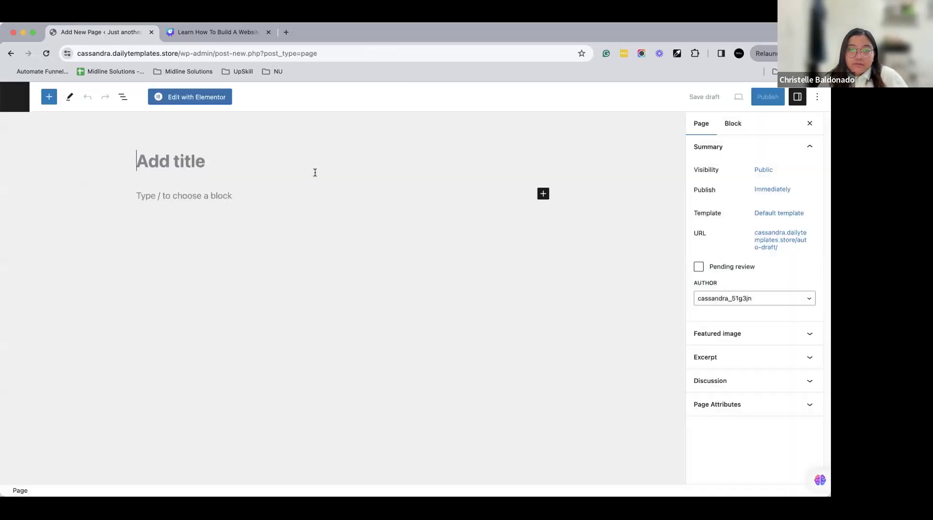
click(161, 162)
text(Home)
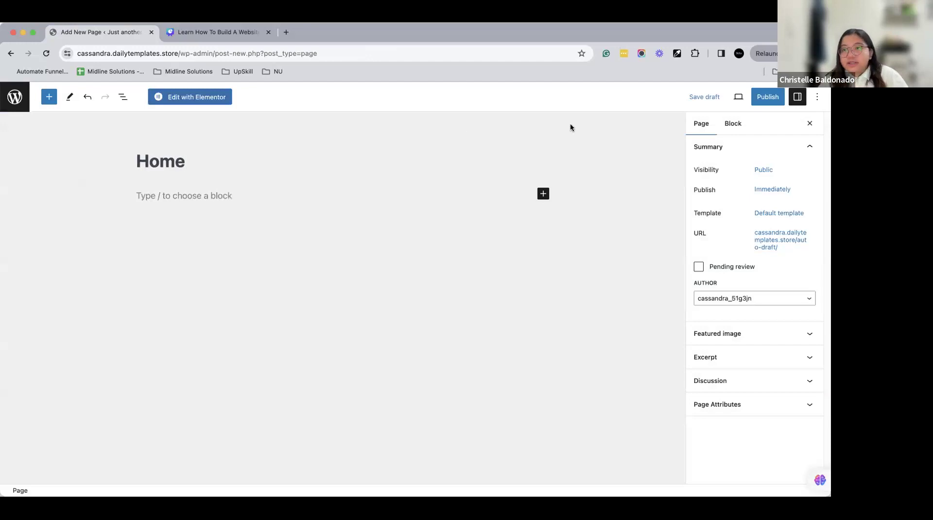
click(767, 97)
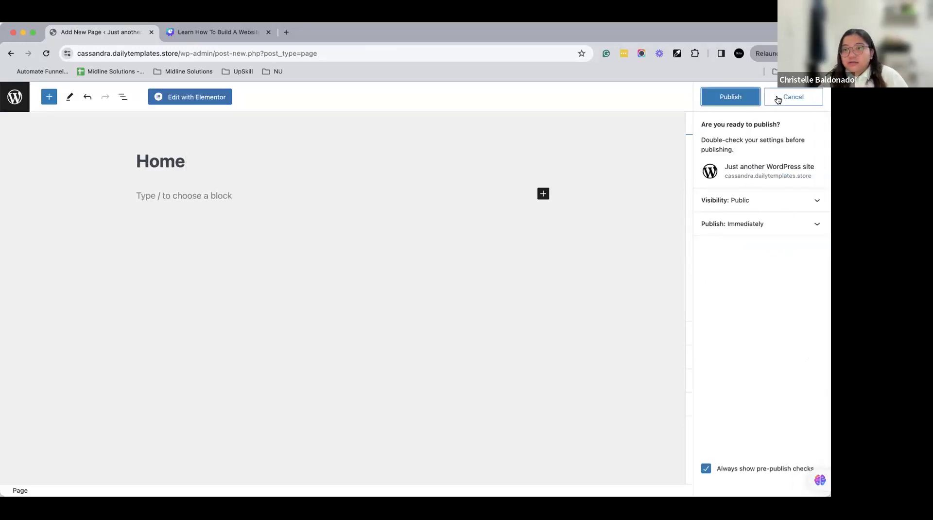
click(743, 97)
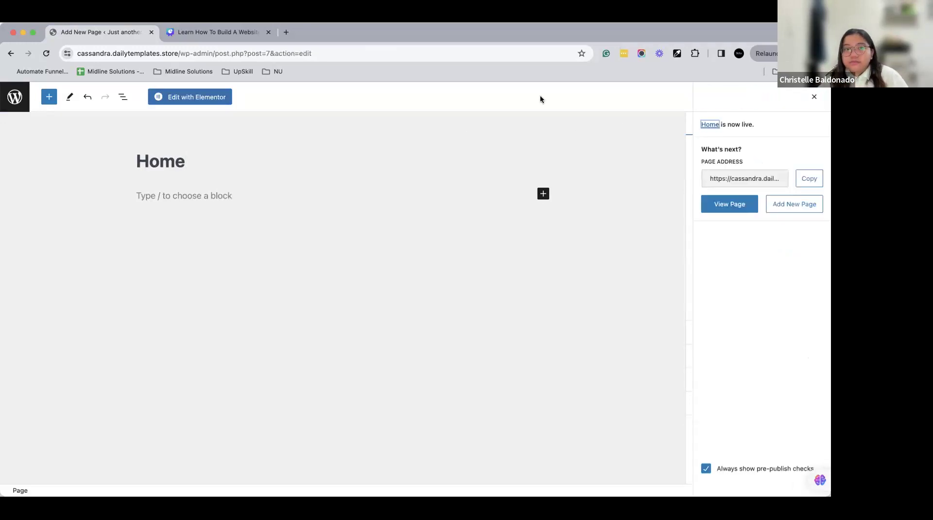
- Return to the pages list, create a new page titled "About" and publish it
click(20, 104)
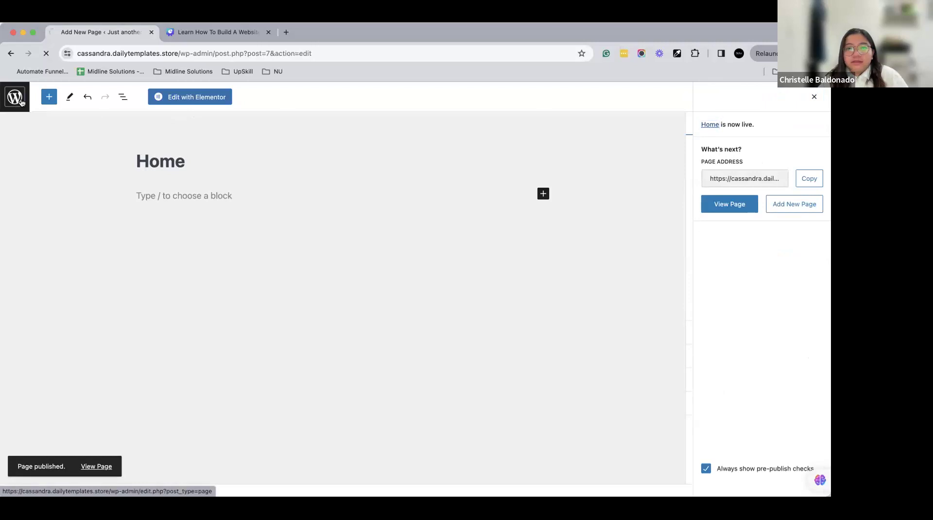
click(149, 117)
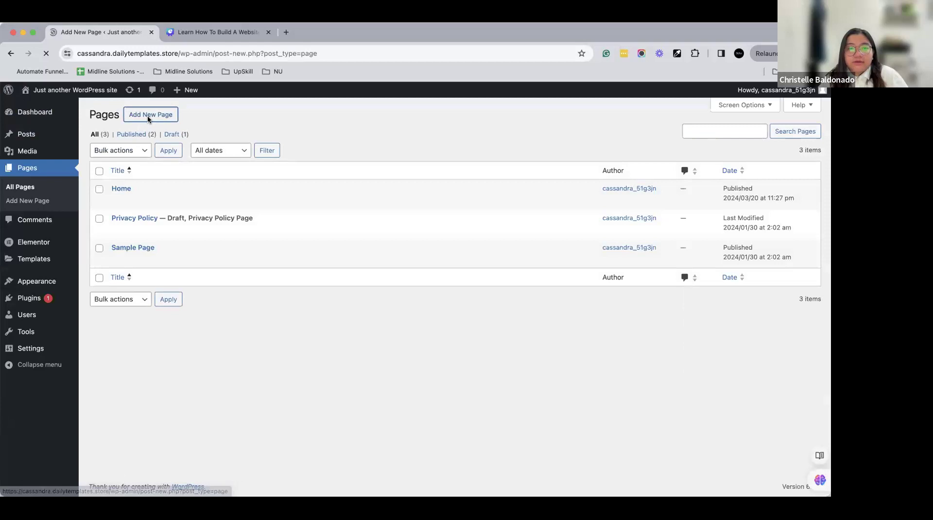
text(About)
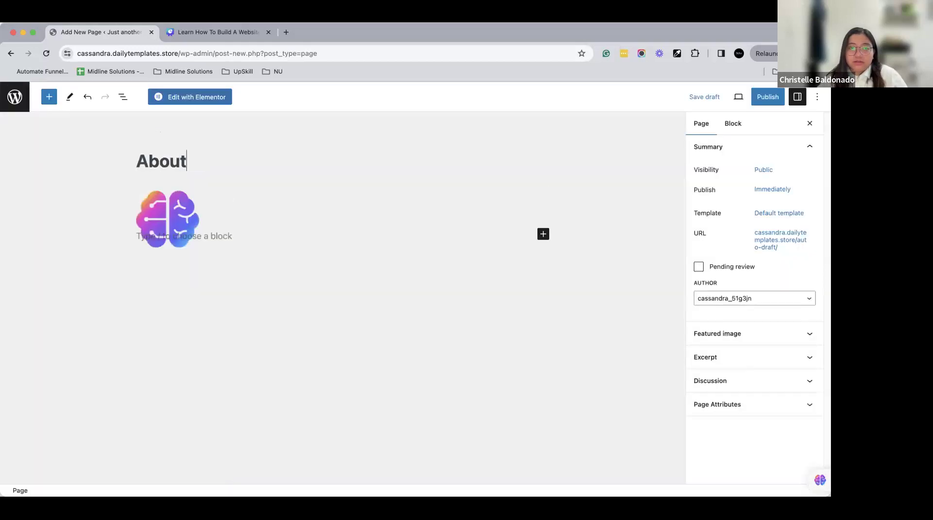
click(766, 99)
click(745, 100)
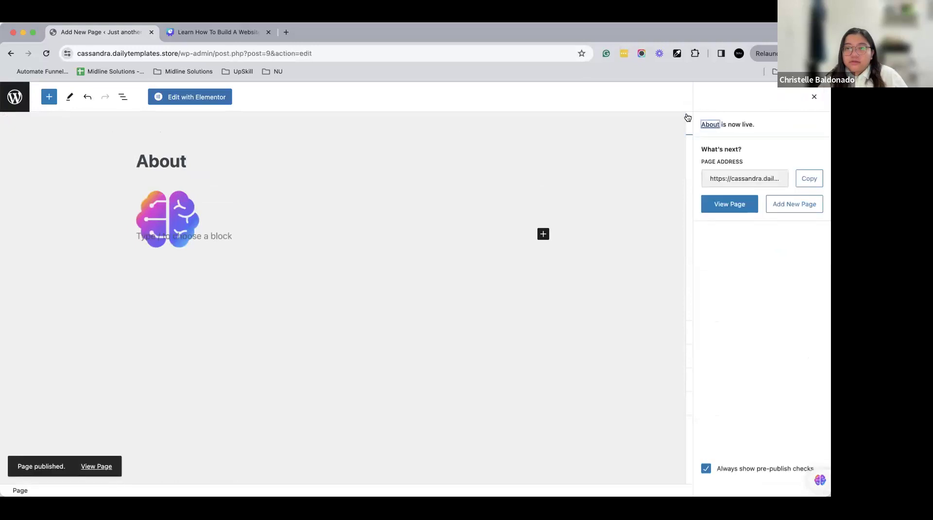
- Create another new page titled "Services" and publish it
click(8, 104)
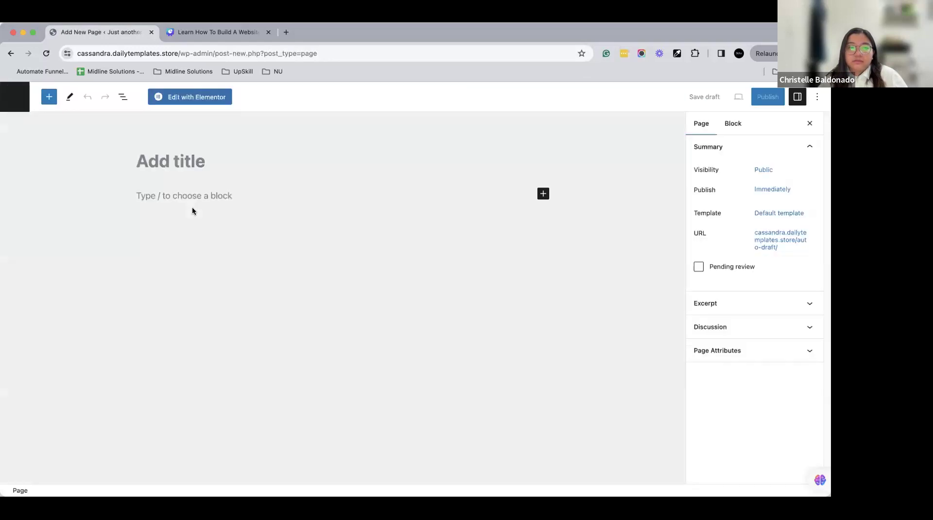
text(Services)
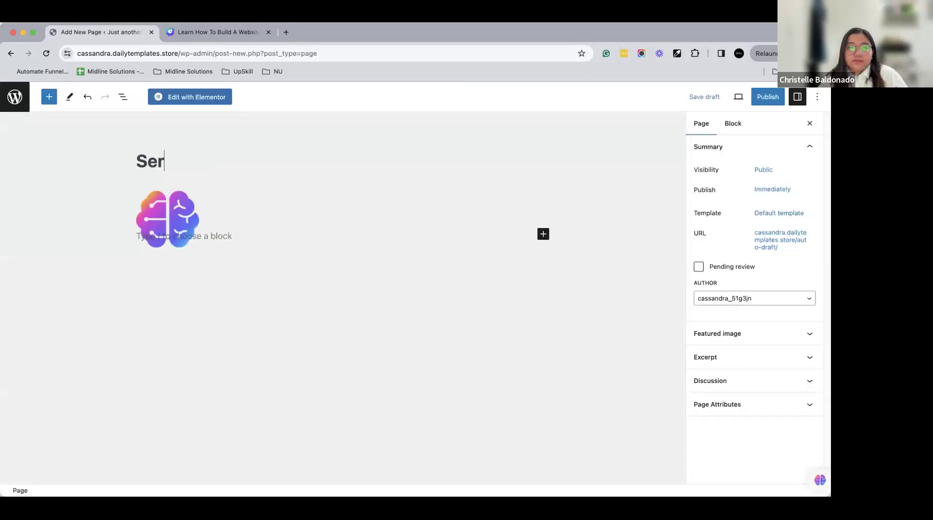
click(772, 97)
click(739, 97)
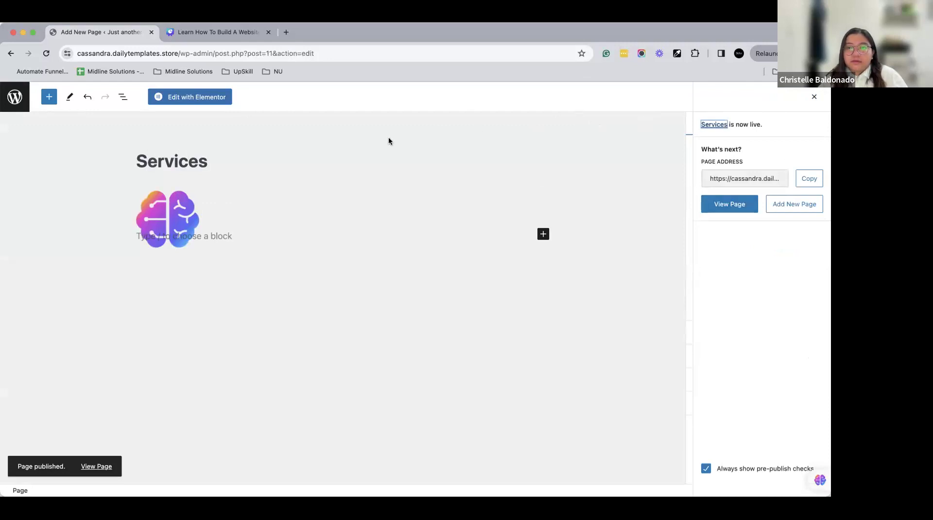
- Add a new page titled "Portfolio" from the pages list and publish it
click(16, 98)
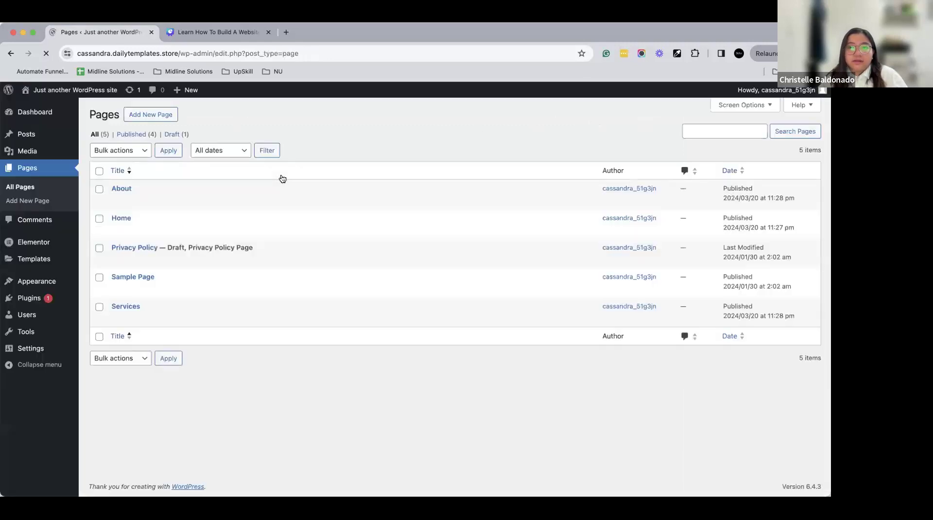
click(166, 115)
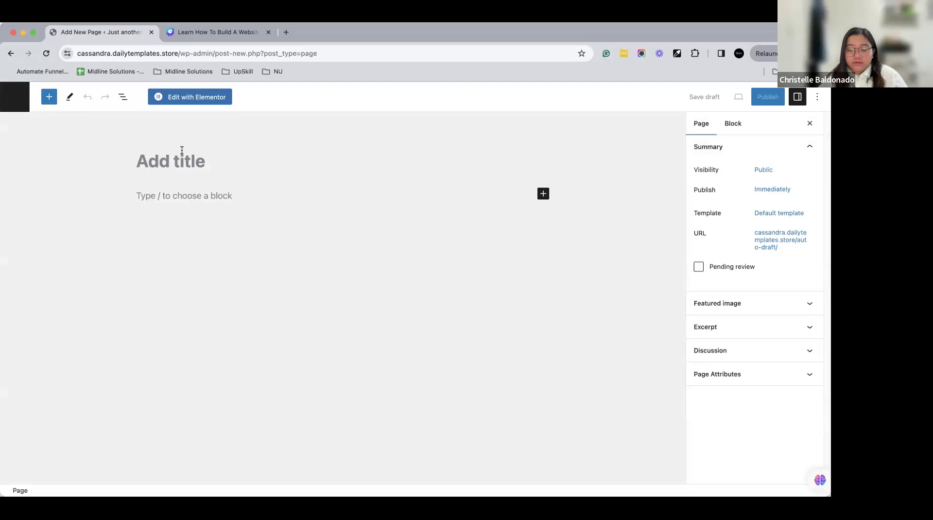
click(182, 150)
text(Por)
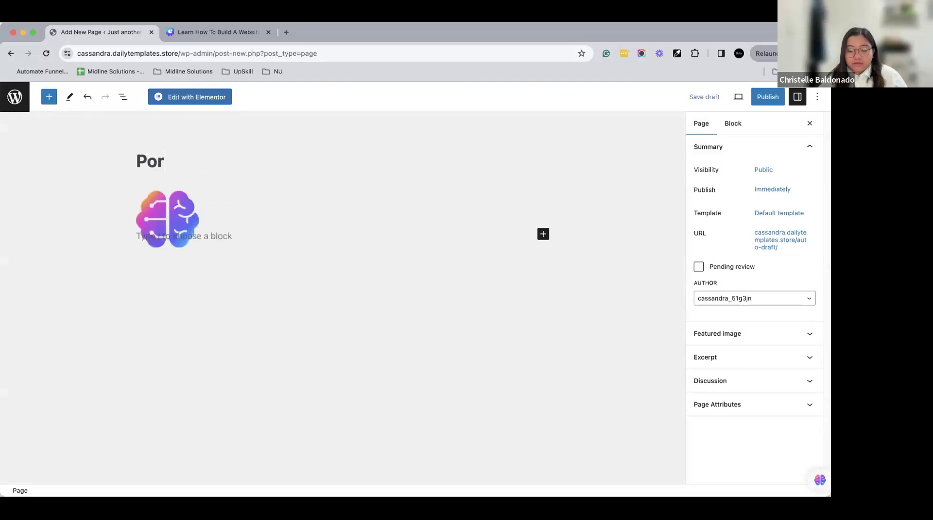
text(tfolio)
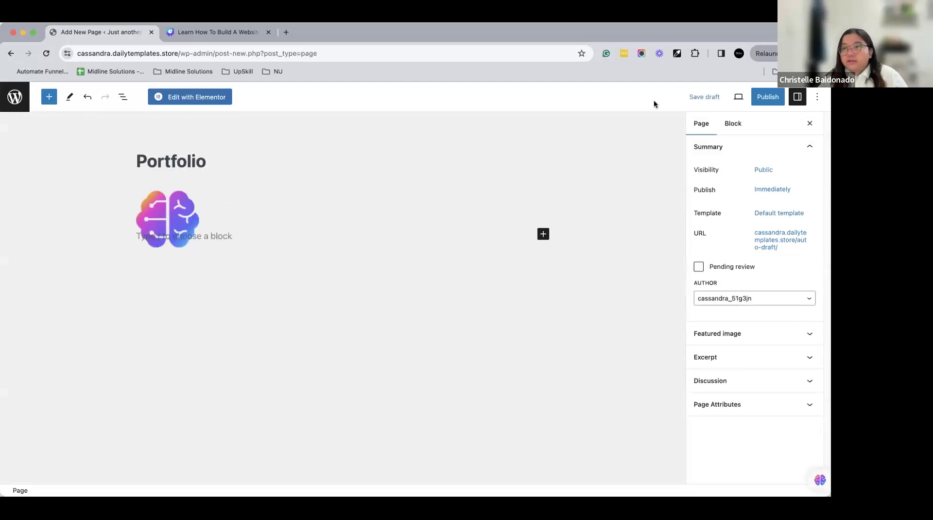
click(761, 95)
click(757, 97)
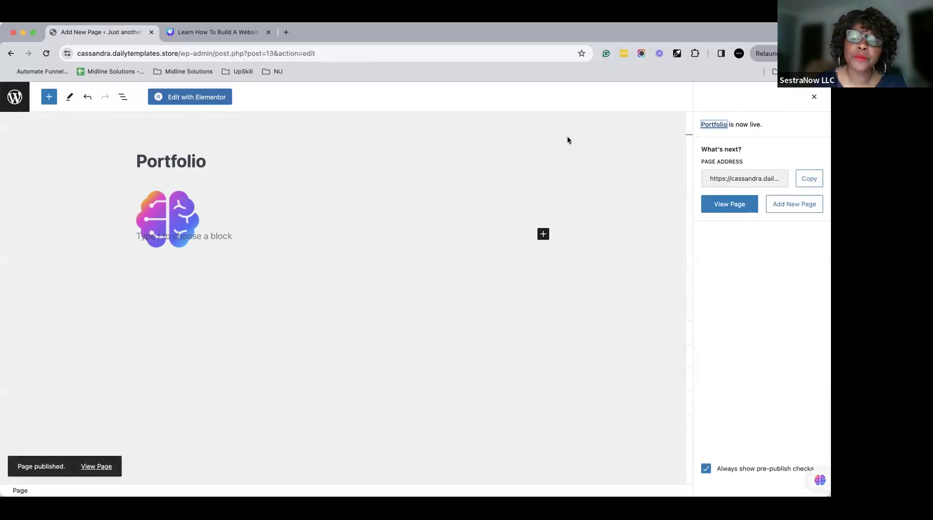
- Add a new page titled "Blog" from the pages list and publish it
click(6, 101)
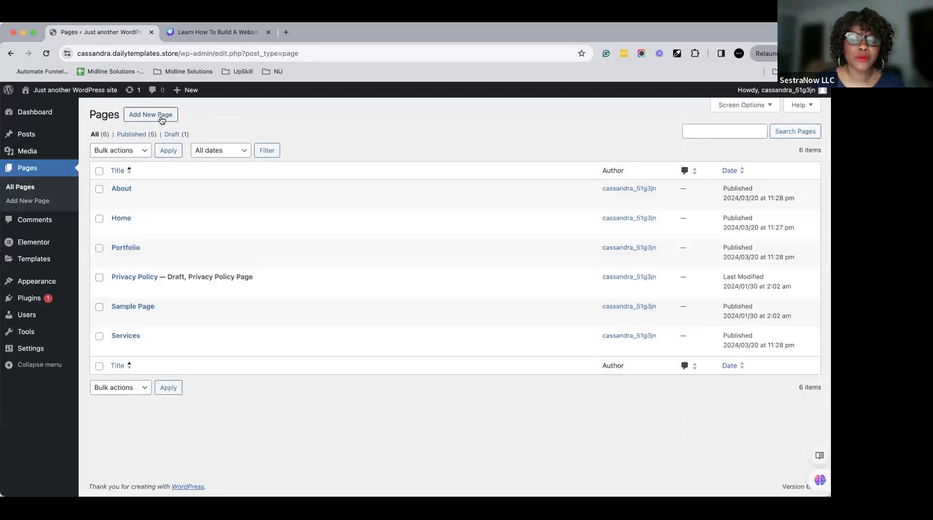
click(162, 116)
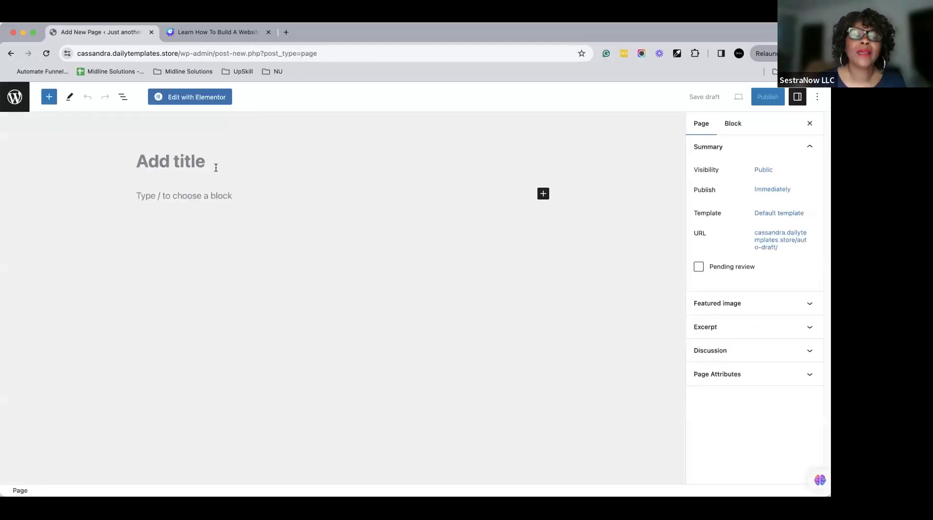
text(Blog)
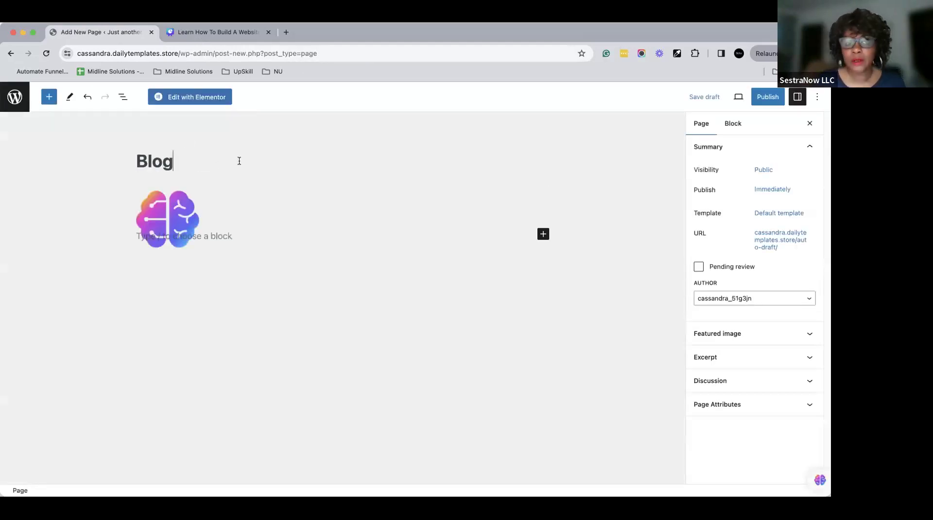
click(767, 97)
click(745, 98)
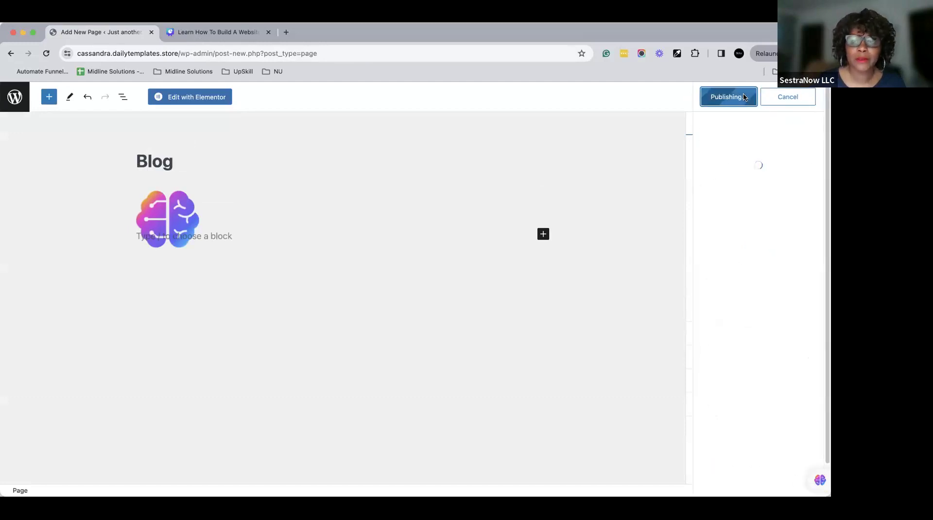
- Add a new page titled "Contact" from the pages list and publish it
click(13, 103)
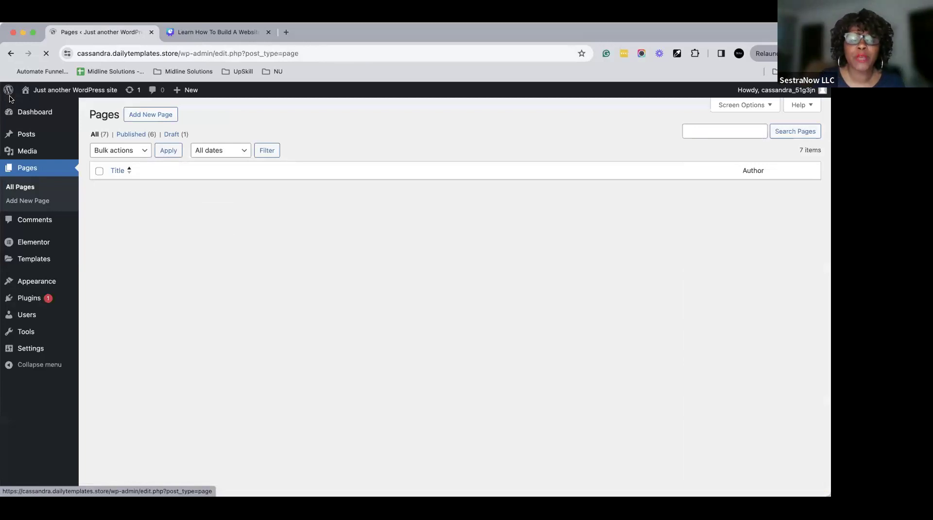
click(147, 116)
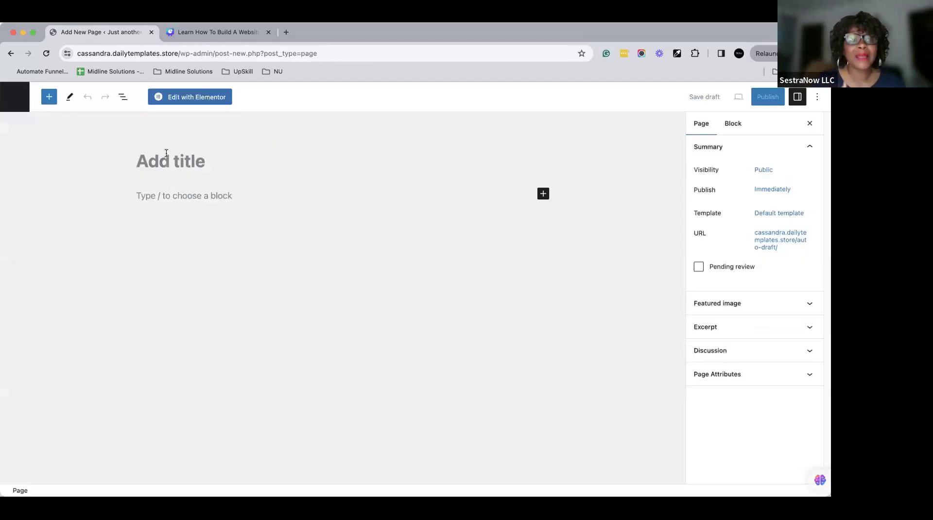
text(Contac)
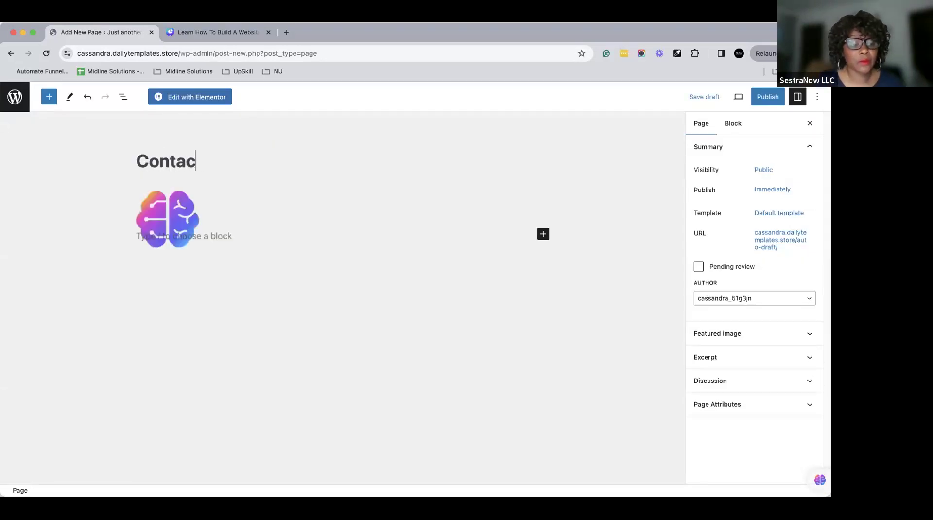
text(t)
click(769, 99)
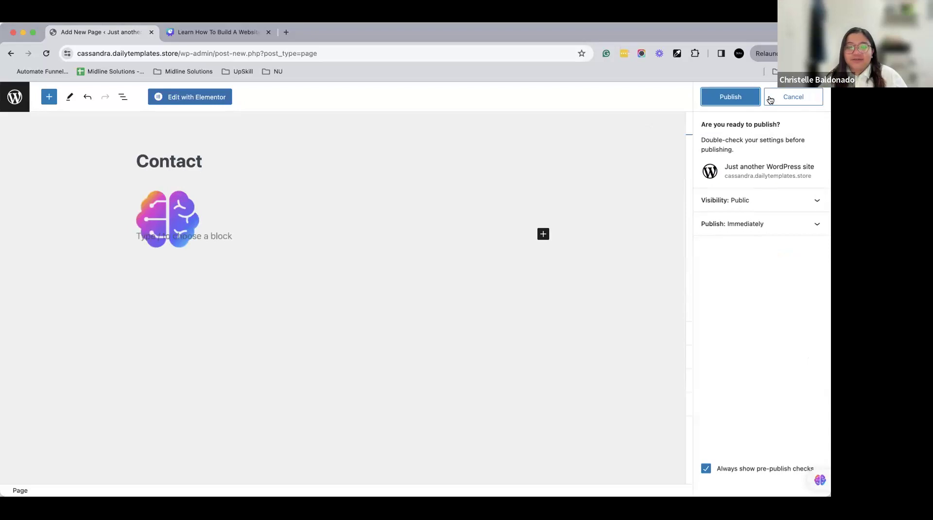
click(730, 97)
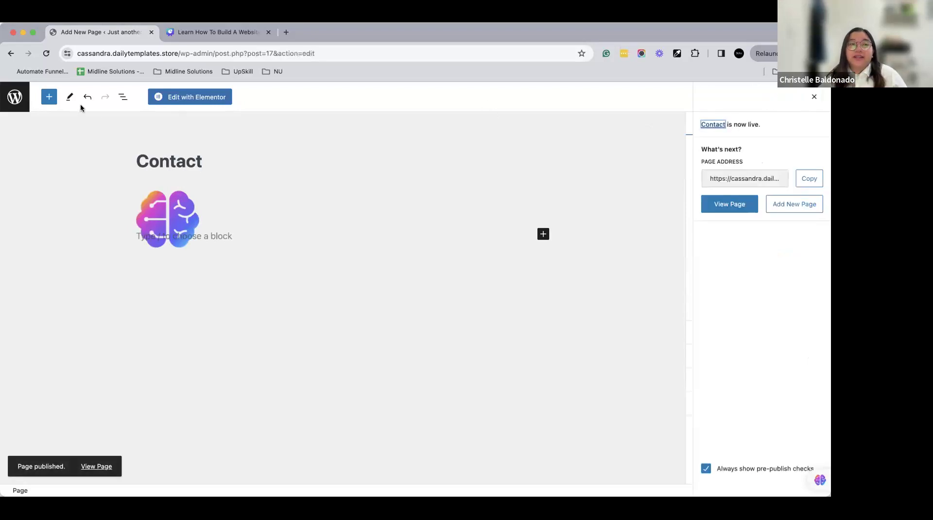
- Leave the page editor and create a new navigation menu named "Header"
click(14, 97)
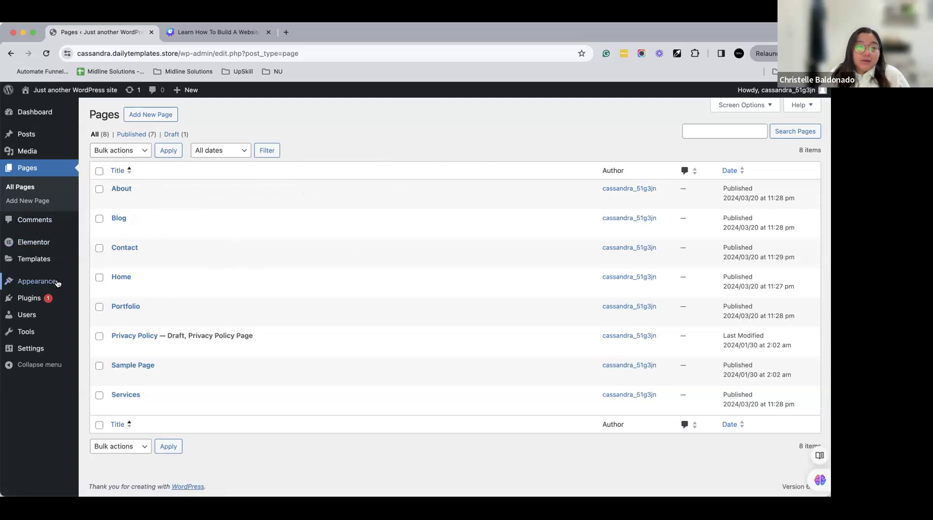
mouse_move(55, 281)
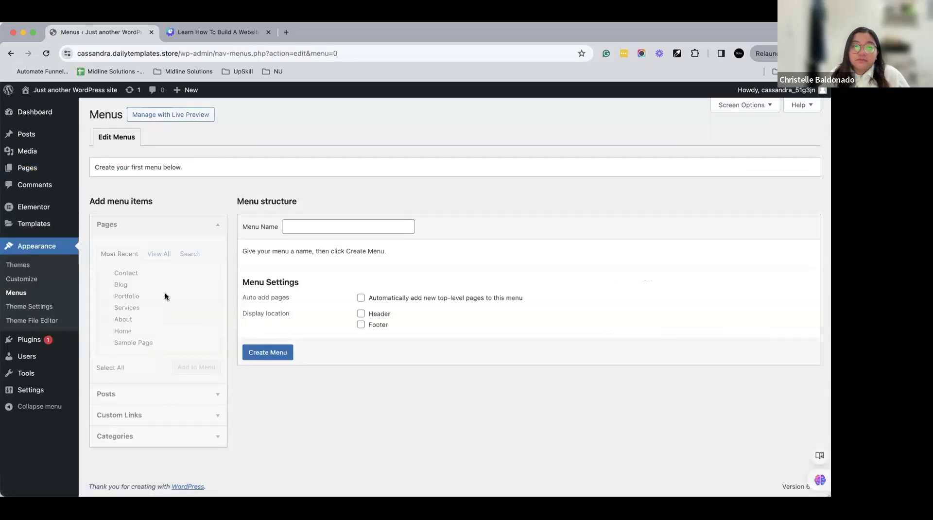
click(358, 232)
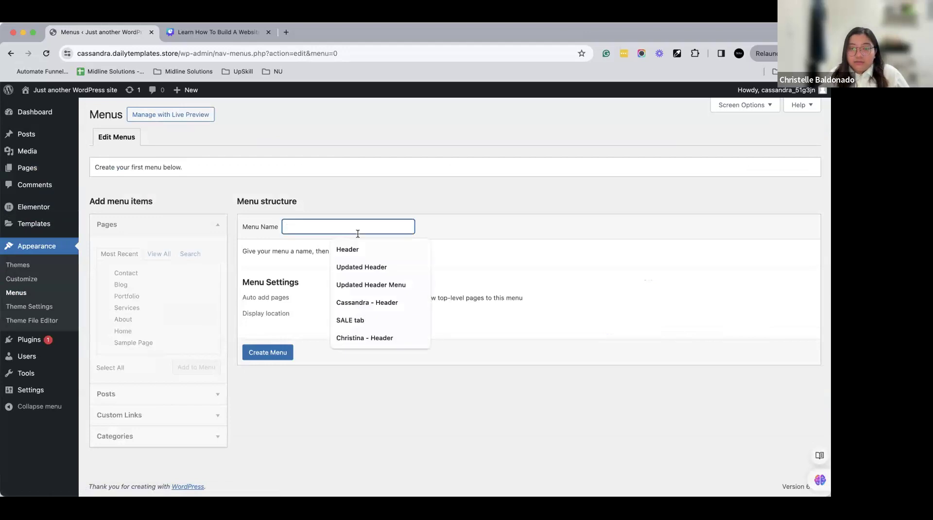
text(Header)
click(287, 356)
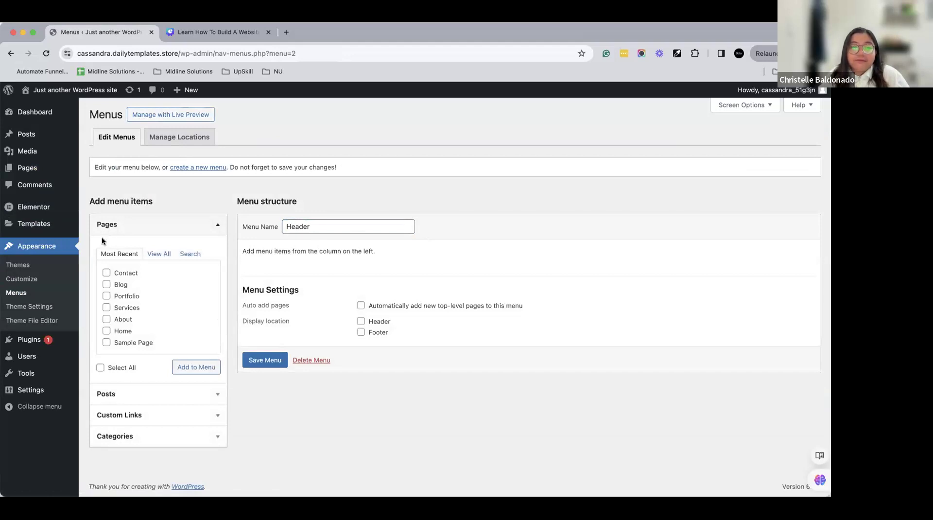
- Add the Home, About, Services, Portfolio, Blog and Contact pages to the Header menu
click(106, 332)
click(106, 319)
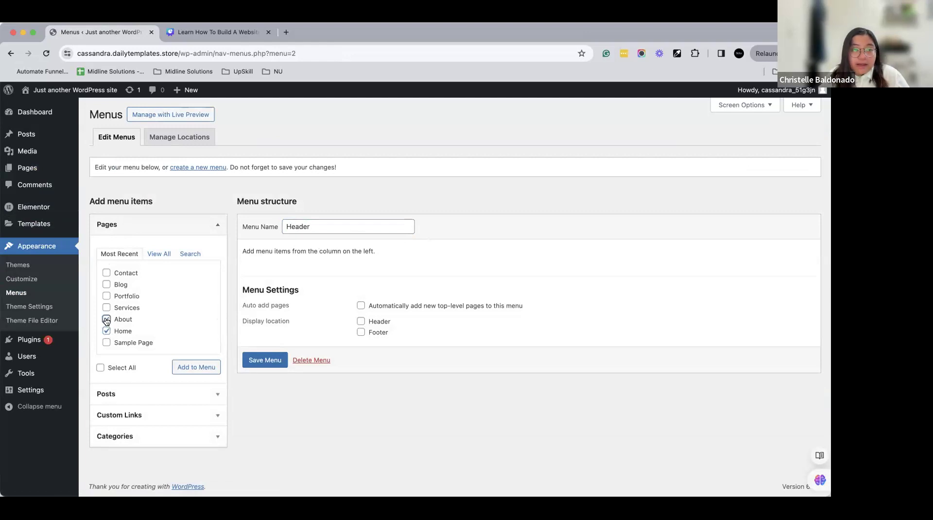
click(106, 308)
click(106, 296)
click(107, 284)
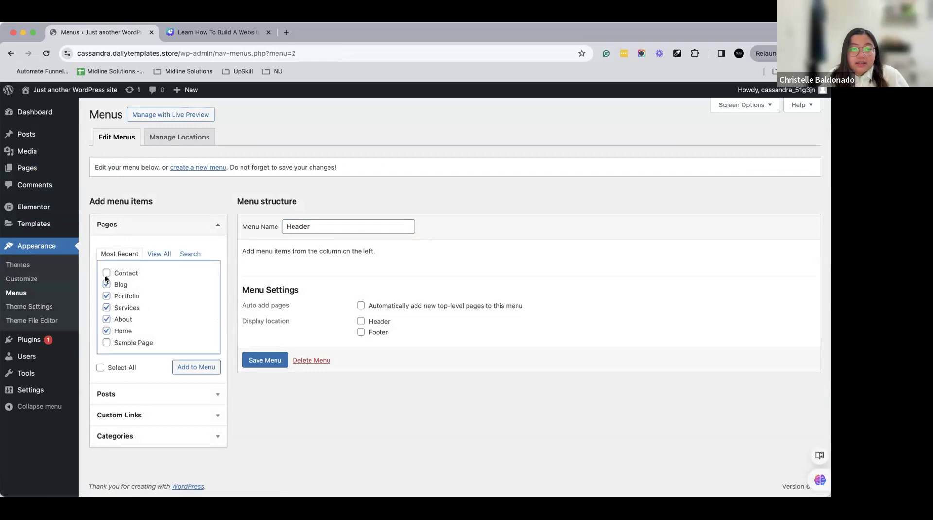
click(104, 274)
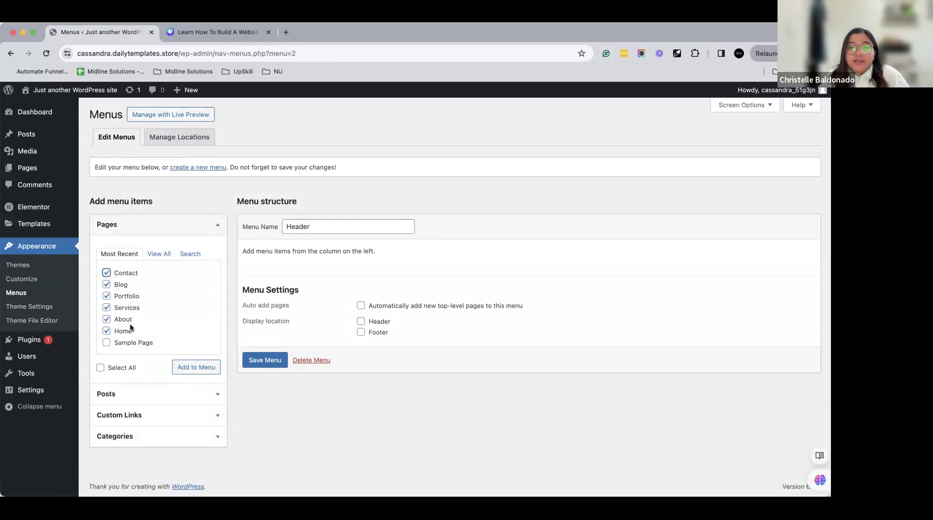
click(197, 368)
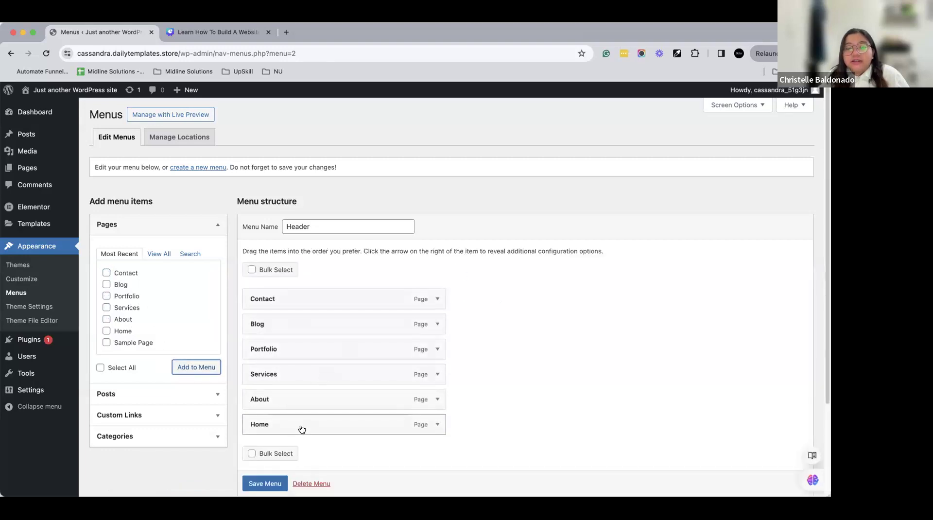
- Reorder the Header menu items to Home, About, Services, Portfolio, Blog, Contact and save the menu
drag(290, 425, 286, 300)
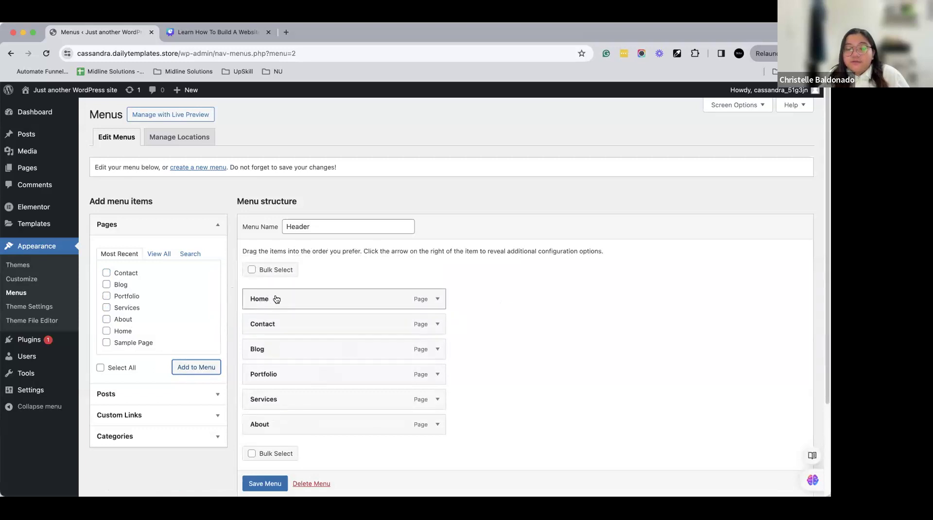
drag(293, 430, 291, 325)
drag(273, 374, 267, 325)
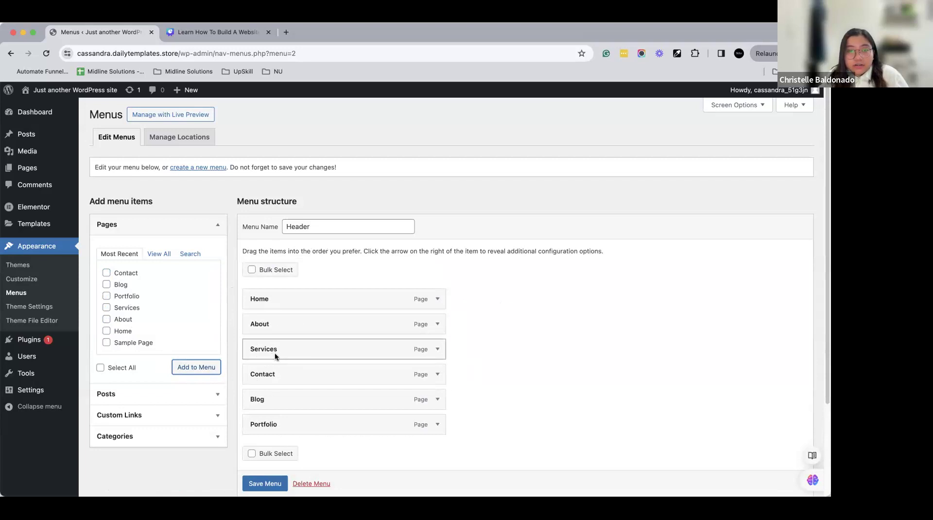
drag(287, 425, 286, 376)
drag(279, 424, 287, 396)
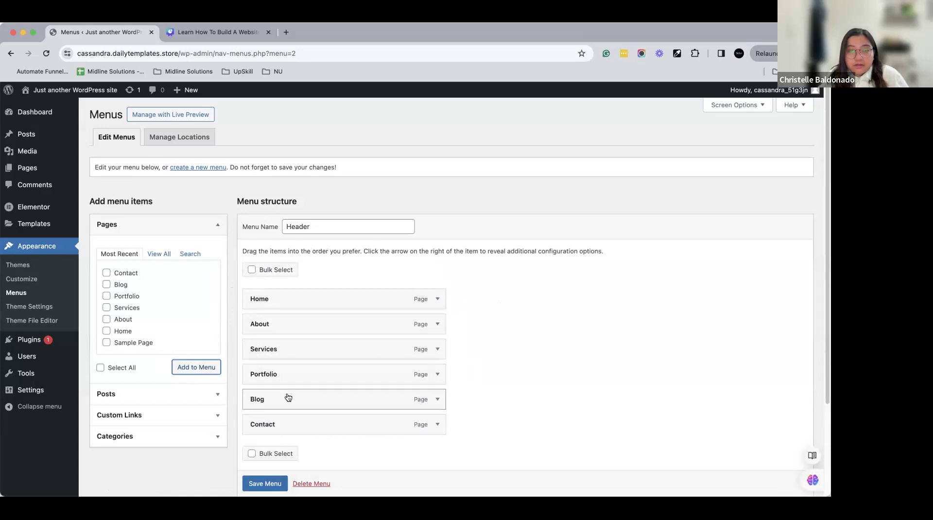
click(268, 483)
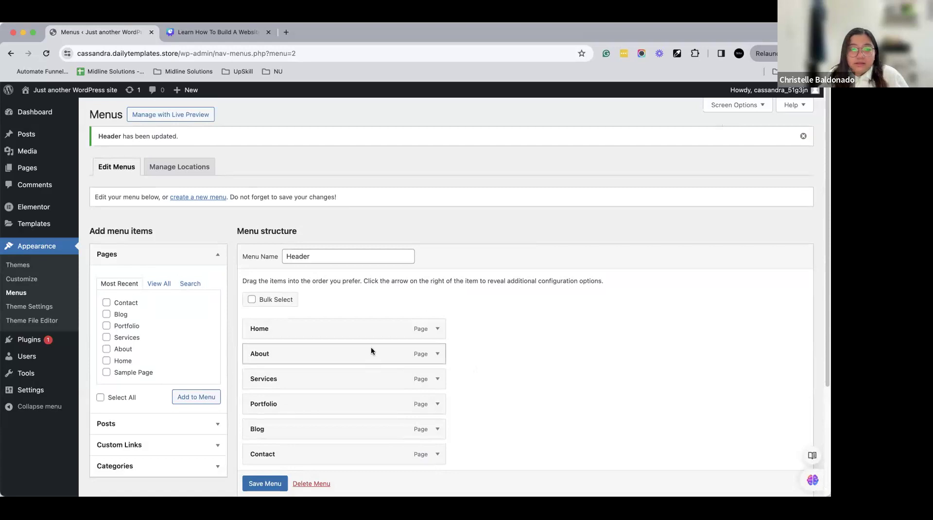
click(264, 484)
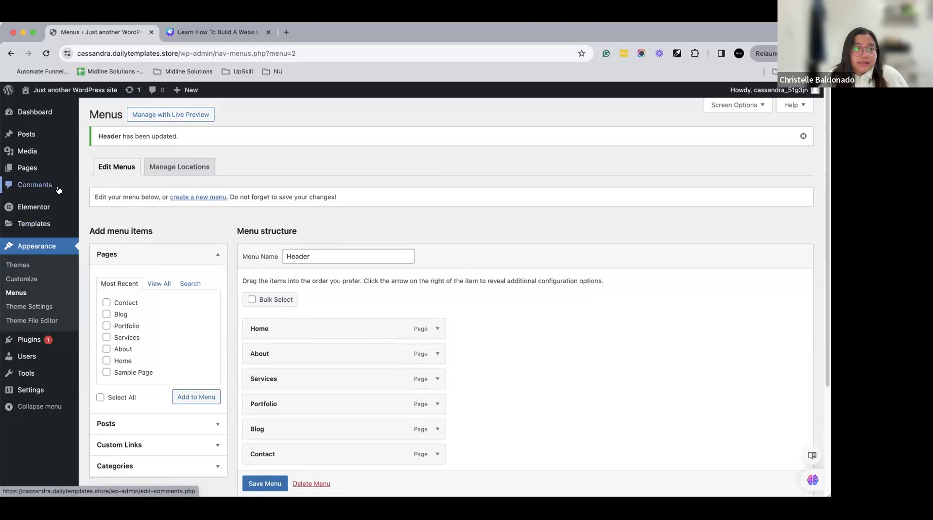
- Open the Home page from the pages list in the Elementor editor, discarding unsaved block edits and dismissing the Elementor AI notification
mouse_move(57, 168)
click(102, 171)
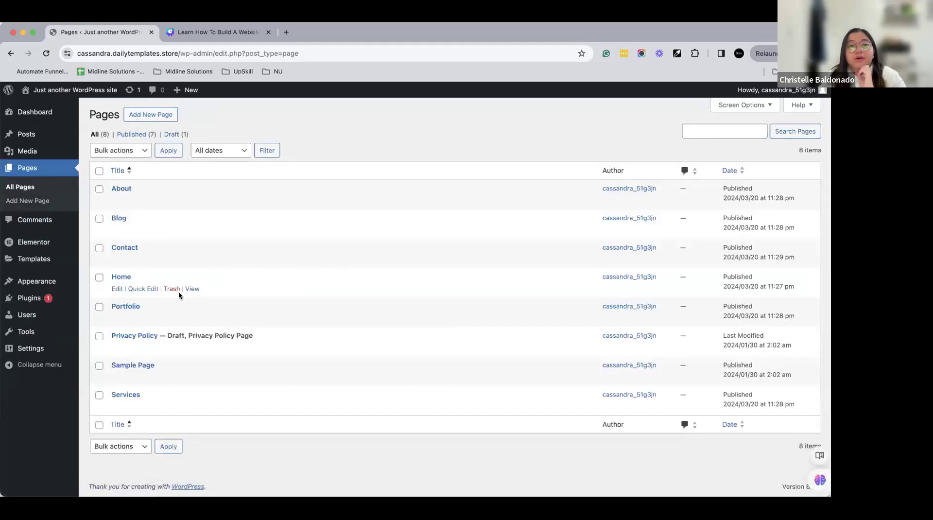
click(129, 279)
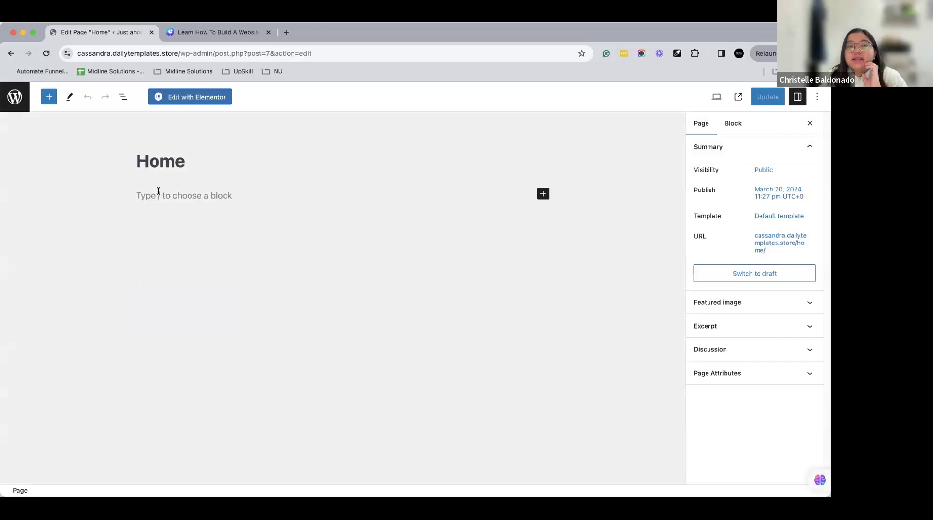
click(245, 201)
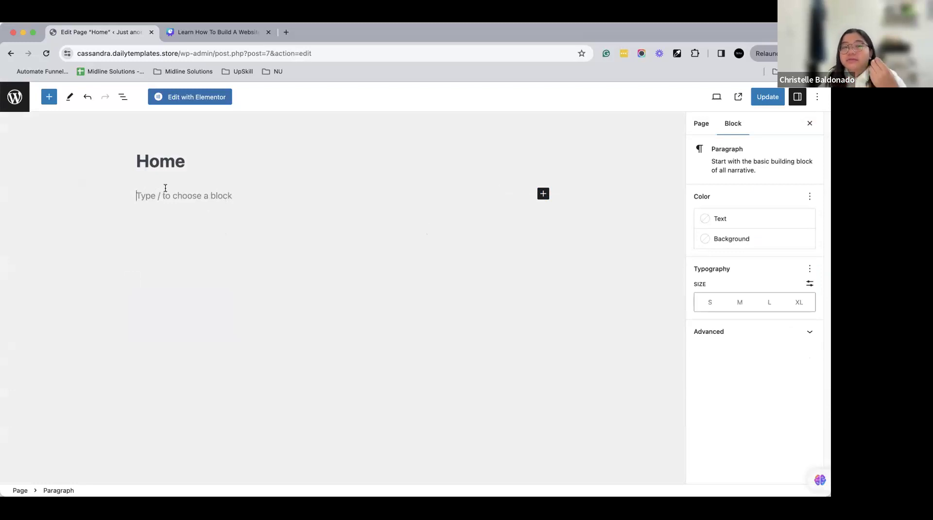
click(210, 100)
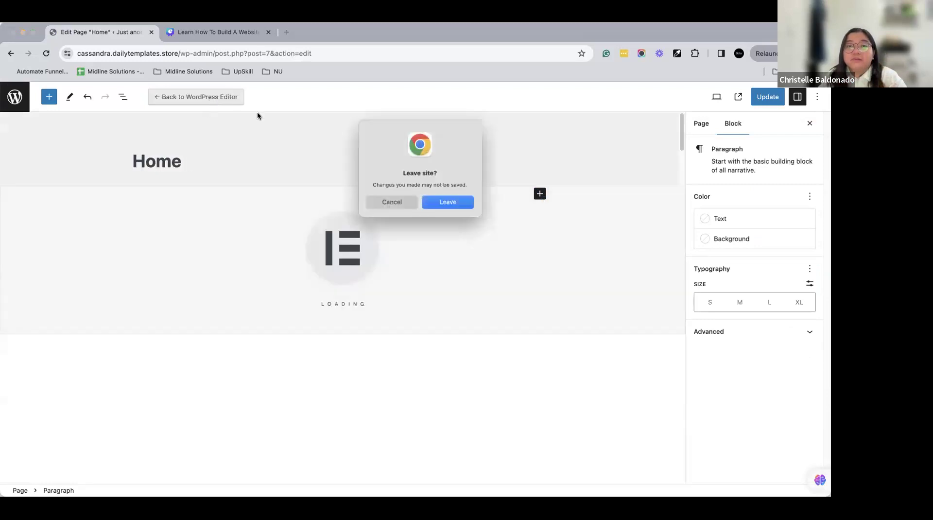
click(448, 207)
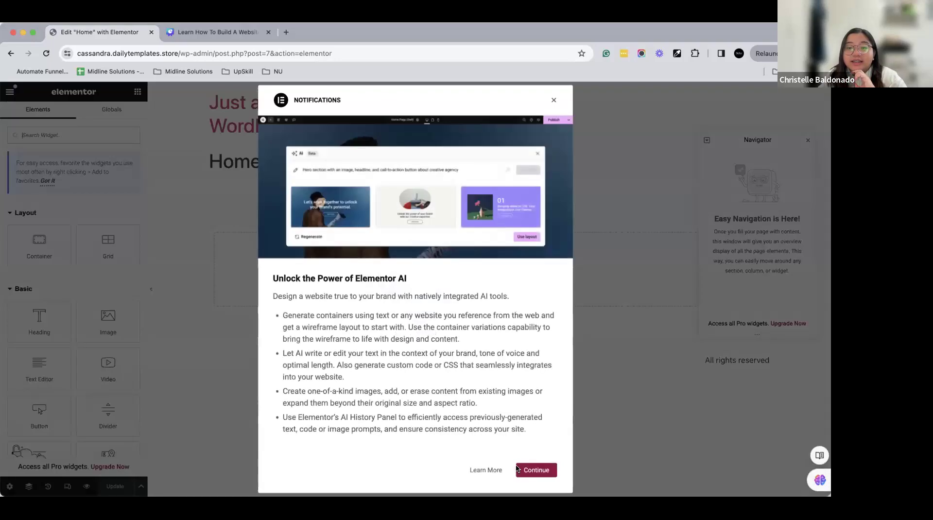
click(553, 100)
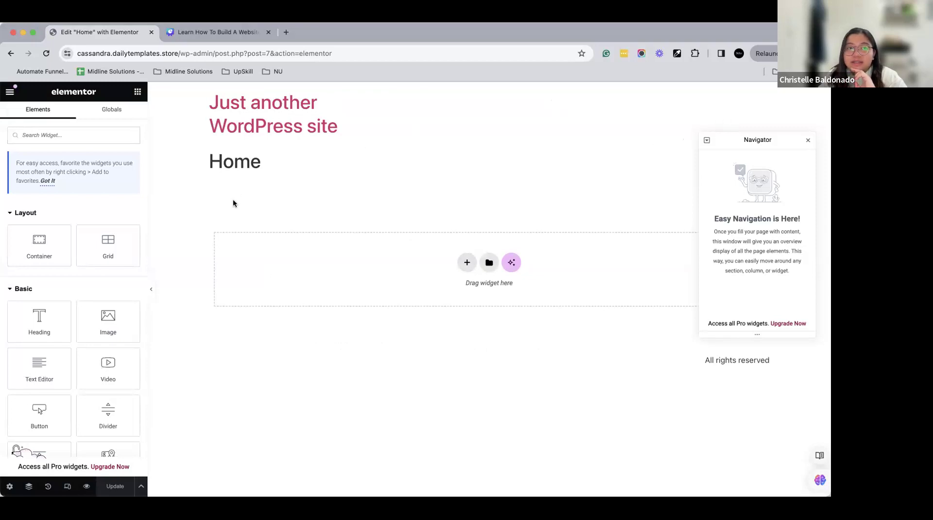
- Look through the available Elementor widgets, collapsing the Pro category to examine the Basic and General ones
scroll(75, 282, down, 4)
scroll(74, 239, up, 4)
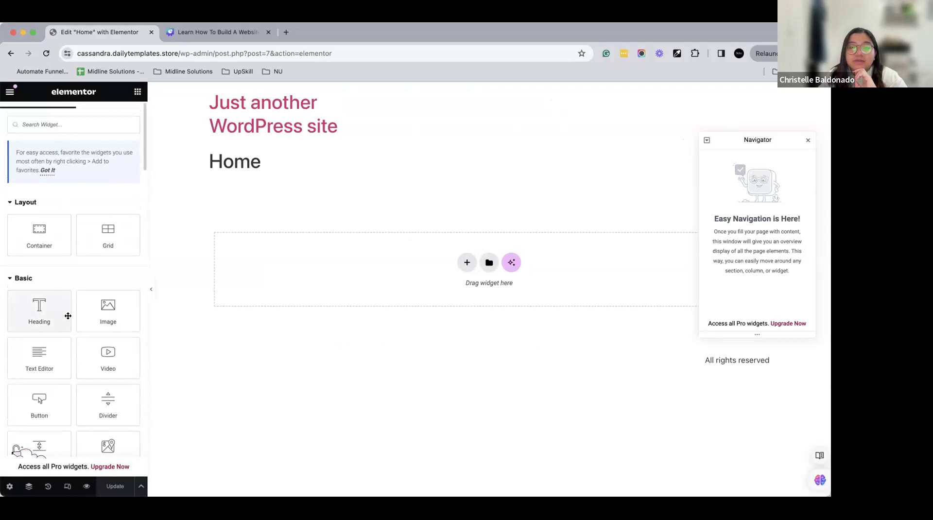
scroll(68, 289, down, 10)
scroll(58, 274, up, 5)
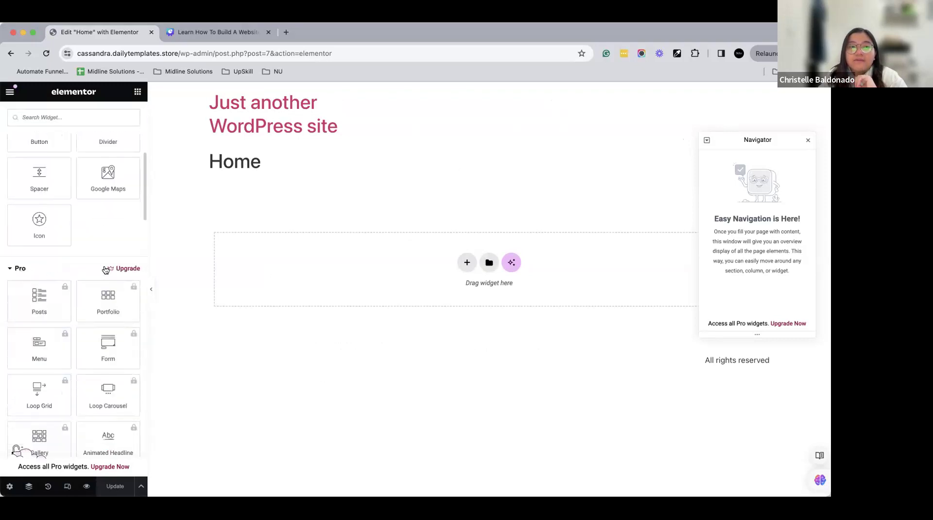
scroll(133, 323, down, 3)
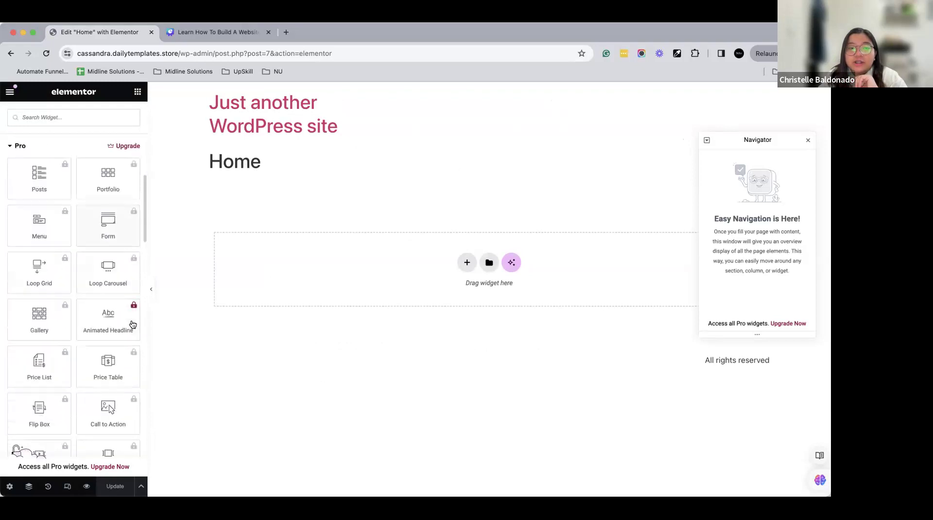
scroll(116, 329, down, 6)
scroll(116, 328, down, 6)
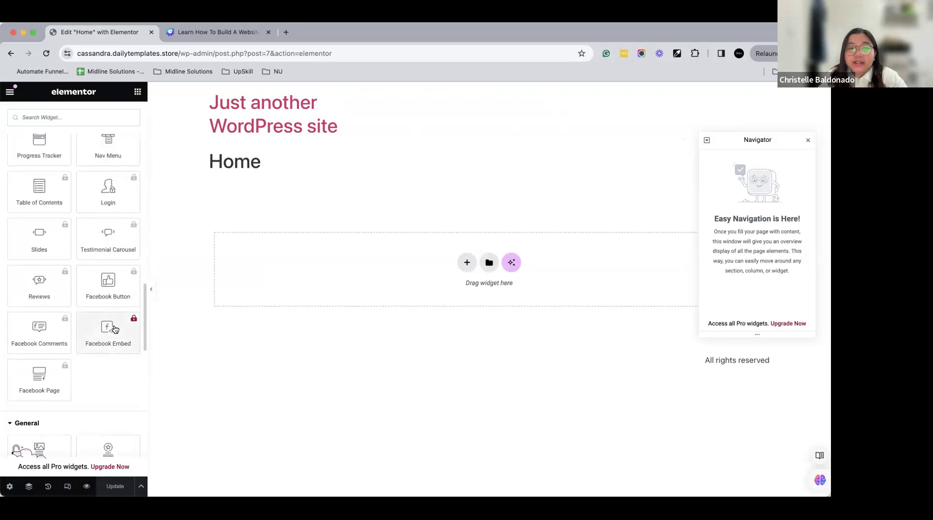
scroll(115, 328, up, 12)
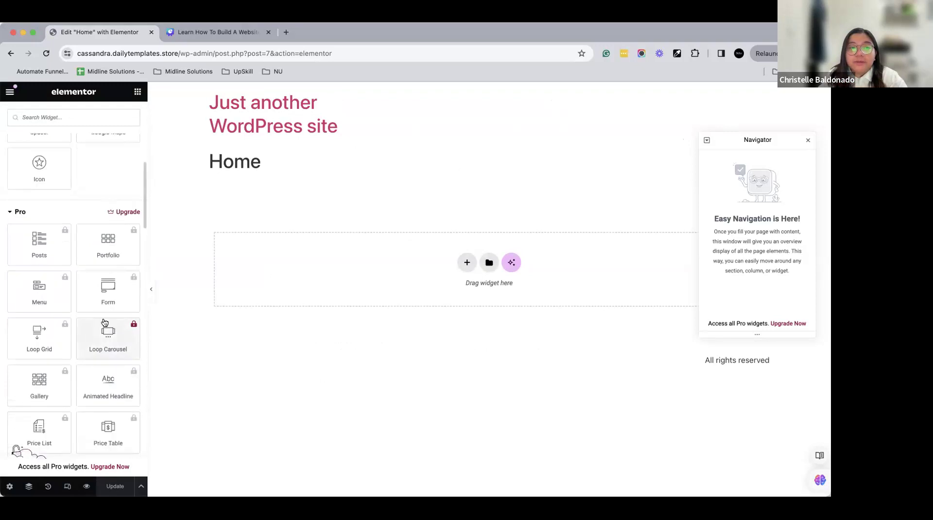
click(20, 212)
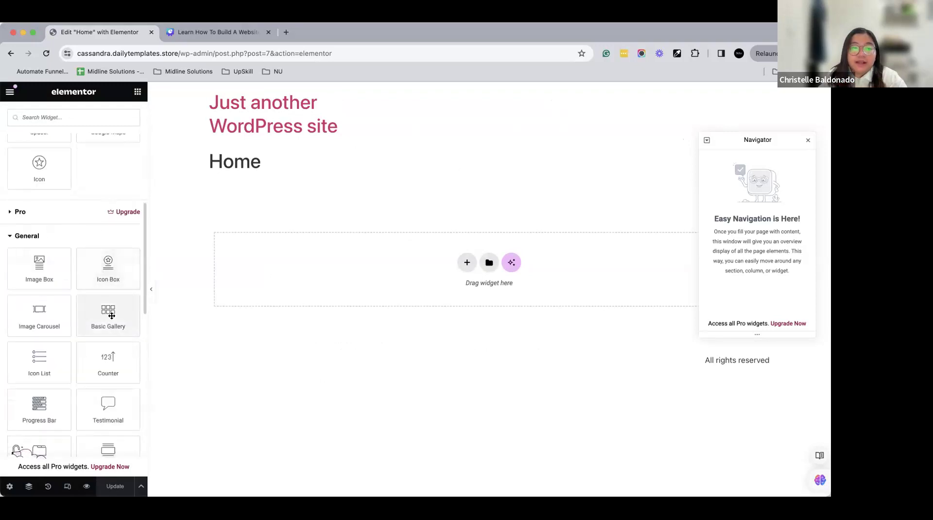
scroll(108, 292, down, 1)
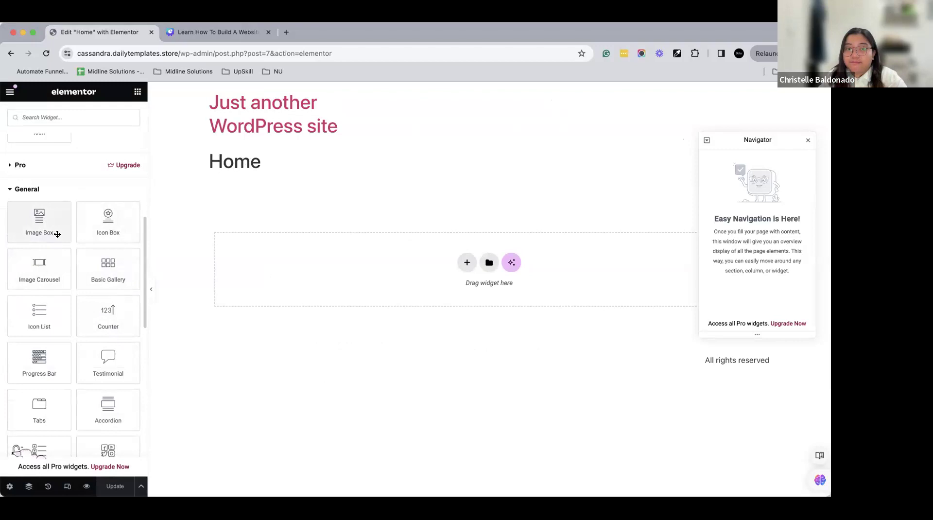
- Exit the Elementor editor, postponing the exit destination choice, and open Elementor's settings from the WordPress dashboard
click(9, 486)
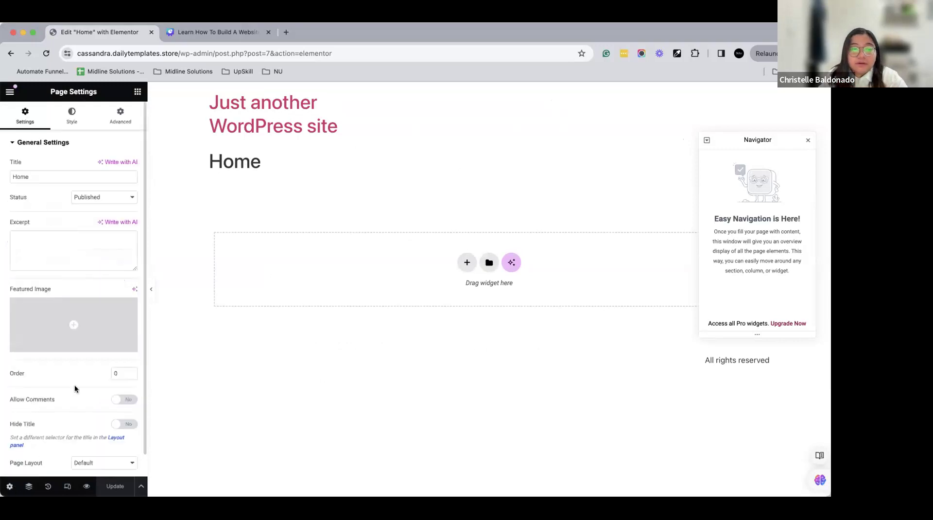
click(10, 91)
click(51, 321)
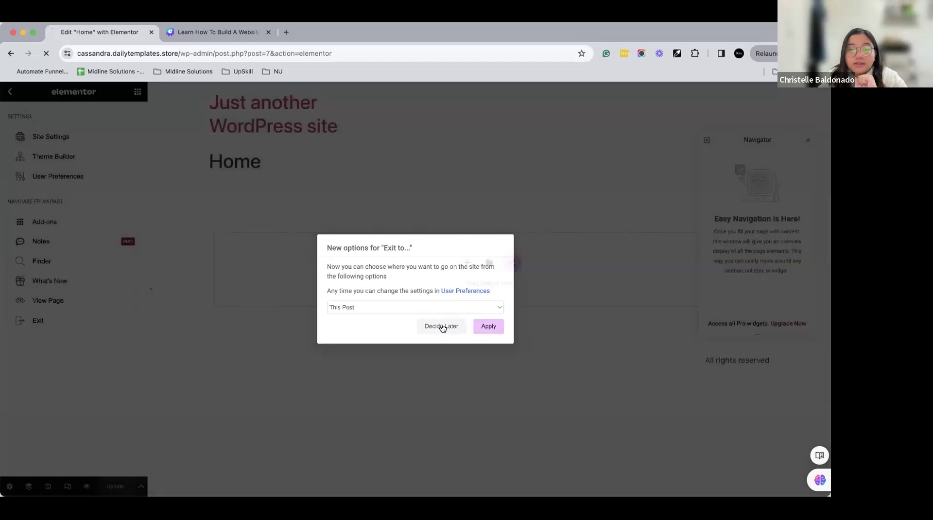
click(441, 327)
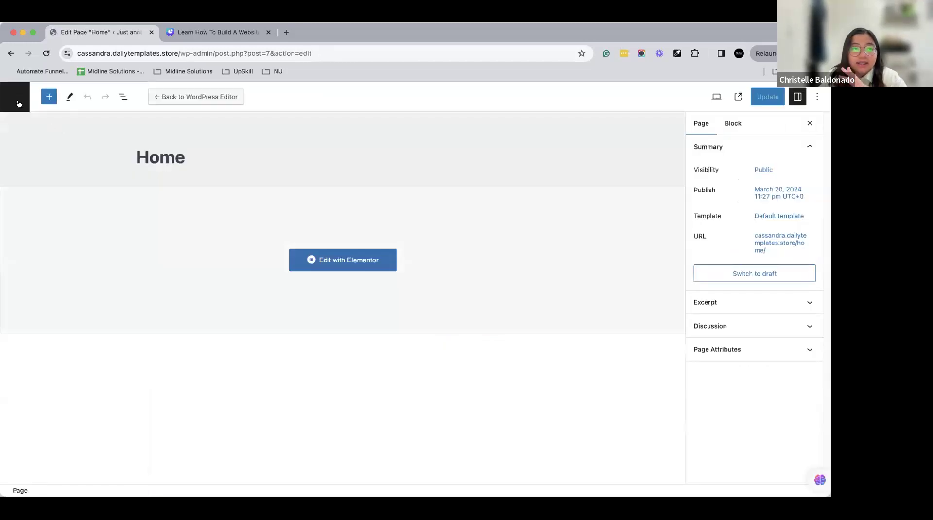
click(15, 97)
mouse_move(50, 245)
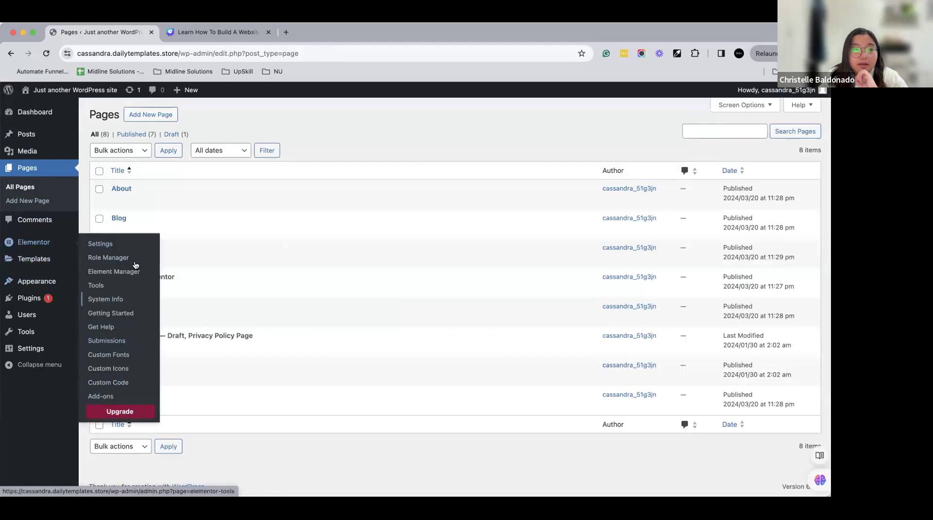
click(139, 247)
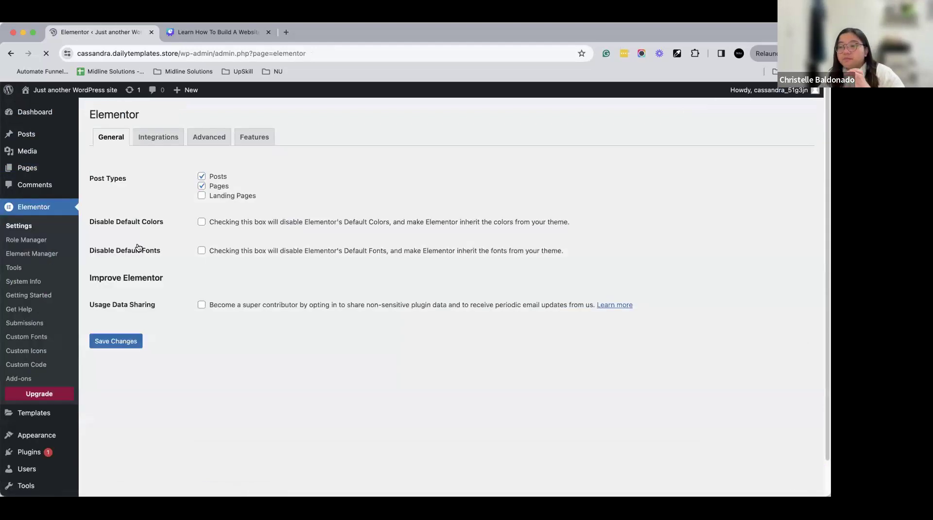
- Set the Flexbox Container feature to Inactive in Elementor's settings and save the changes
click(220, 149)
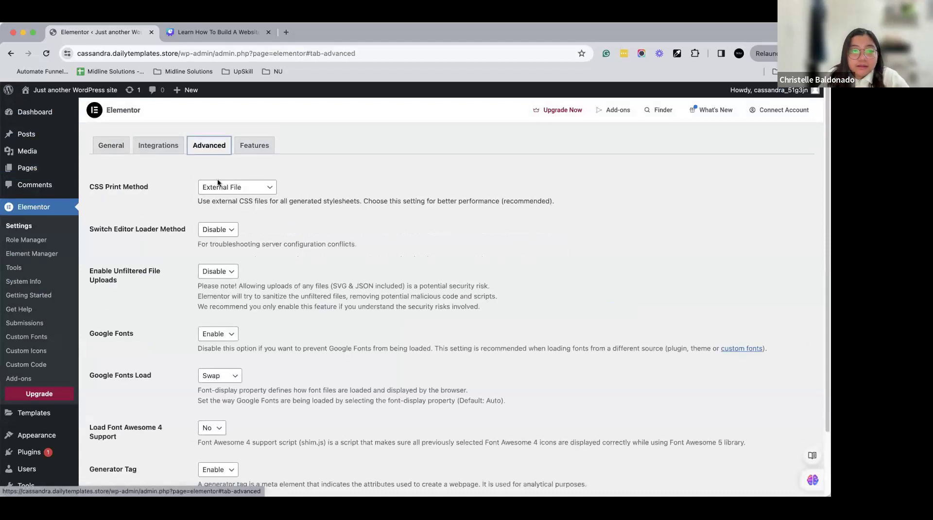
scroll(216, 195, down, 2)
scroll(213, 214, up, 2)
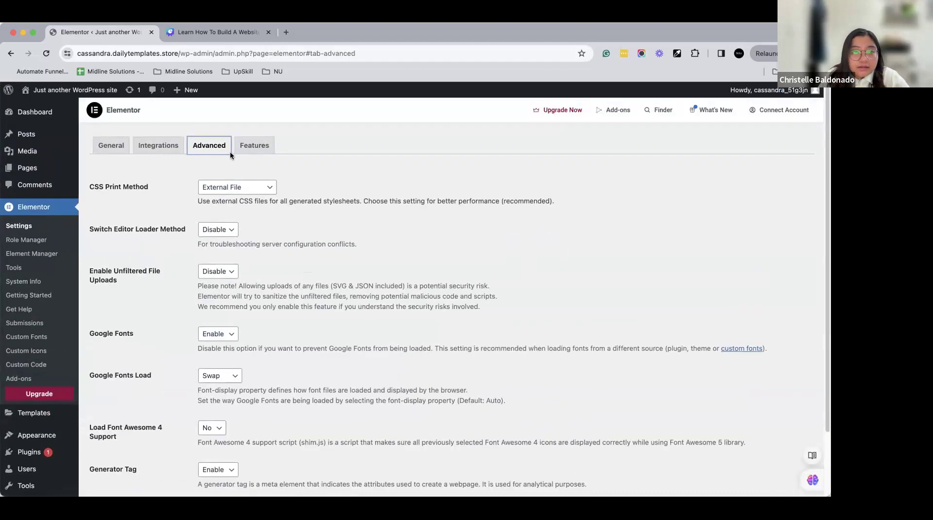
click(252, 146)
scroll(276, 377, down, 7)
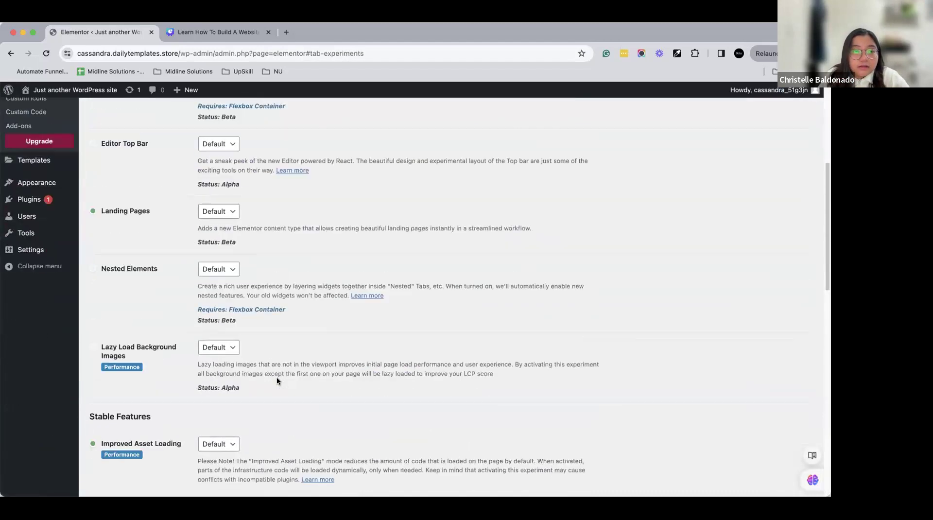
scroll(276, 377, down, 4)
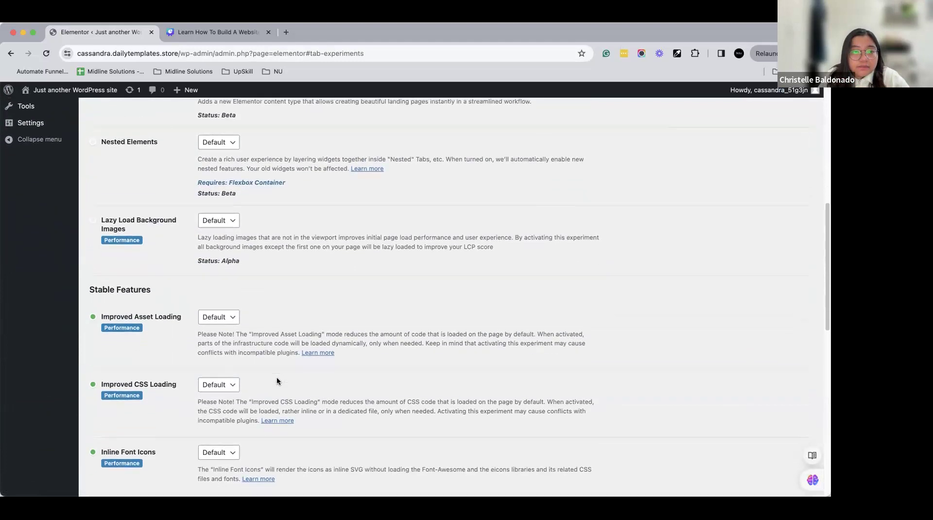
click(218, 410)
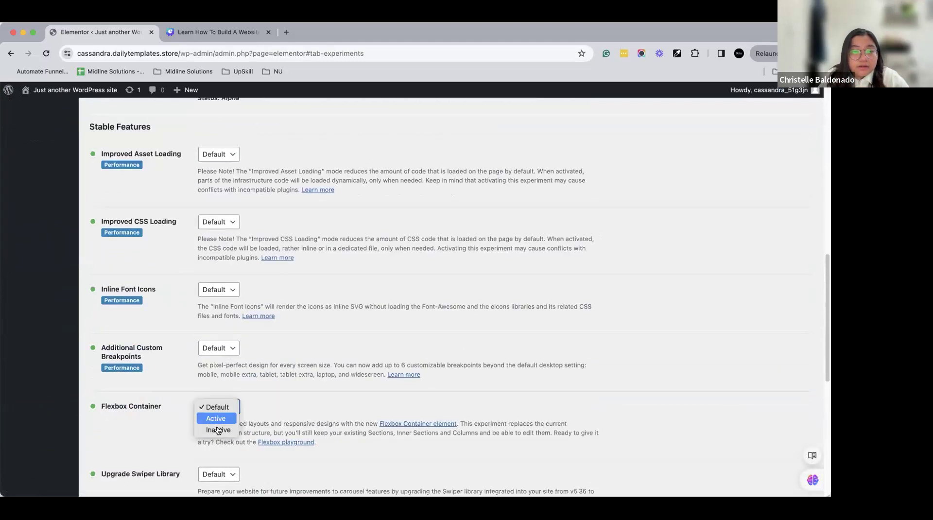
click(218, 430)
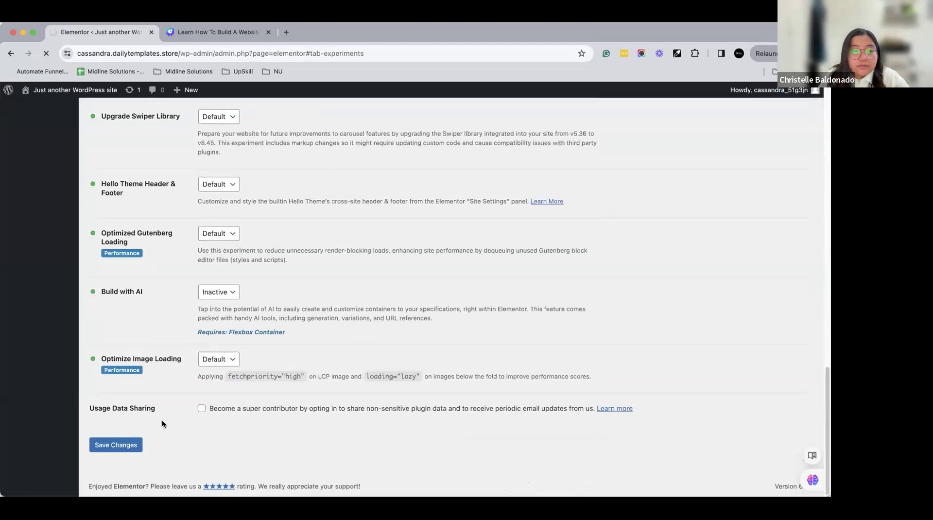
scroll(157, 403, down, 20)
click(125, 445)
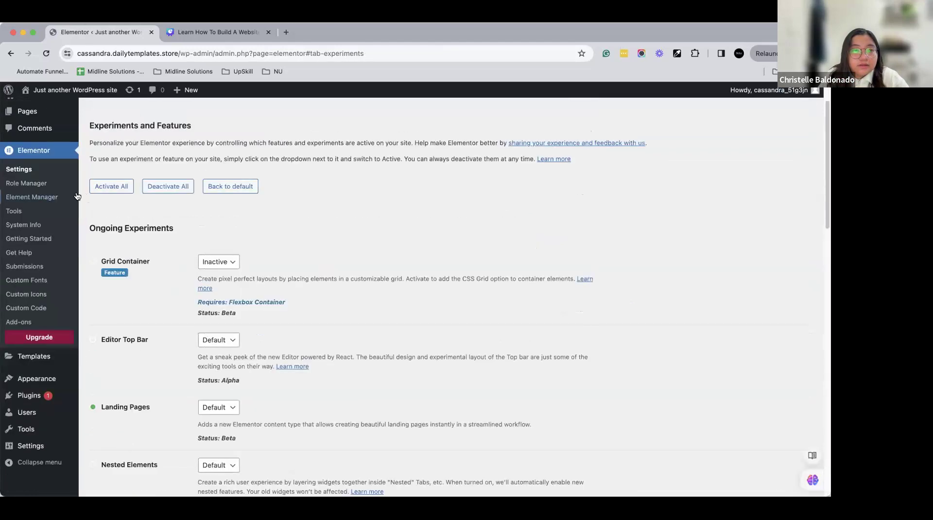
- Return to the pages list and reopen the Home page for editing with Elementor
mouse_move(57, 145)
click(89, 145)
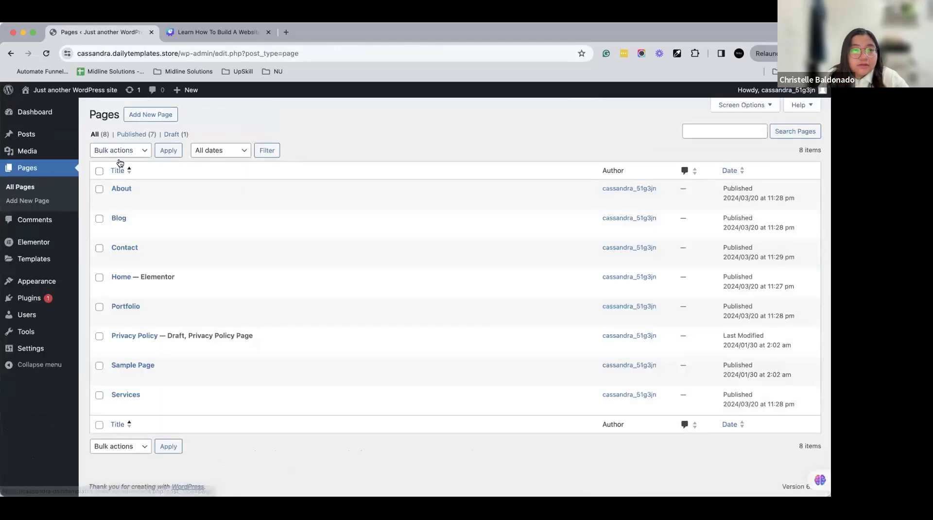
mouse_move(152, 292)
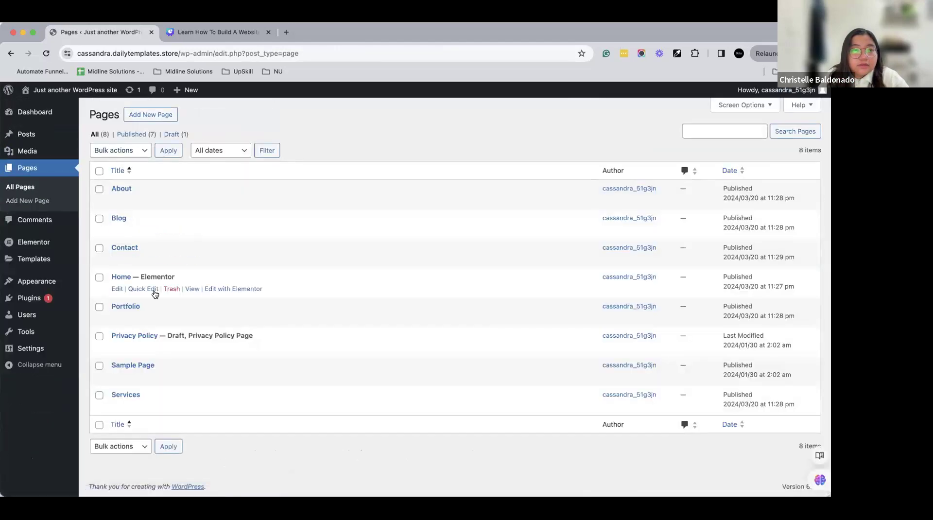
click(233, 288)
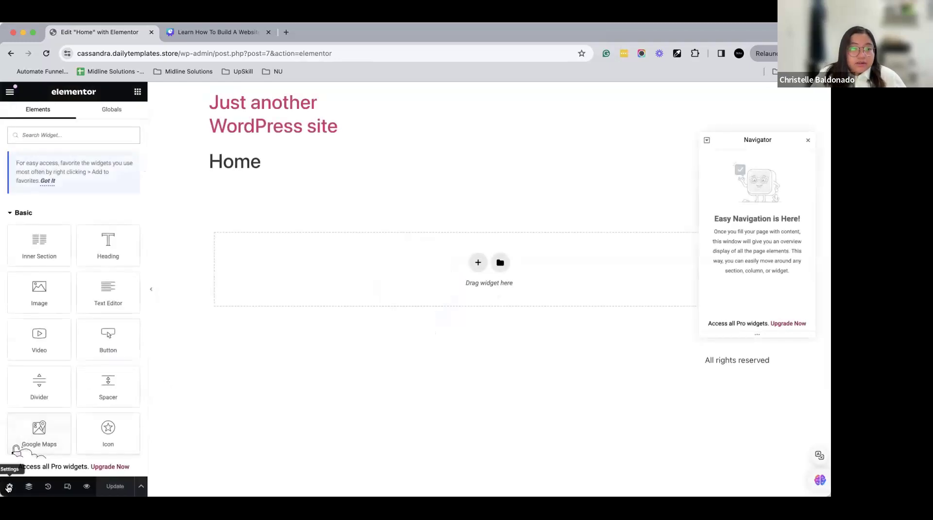
- Hide the Home page title and change the page layout to one without the theme's header and footer
click(9, 486)
scroll(117, 367, down, 1)
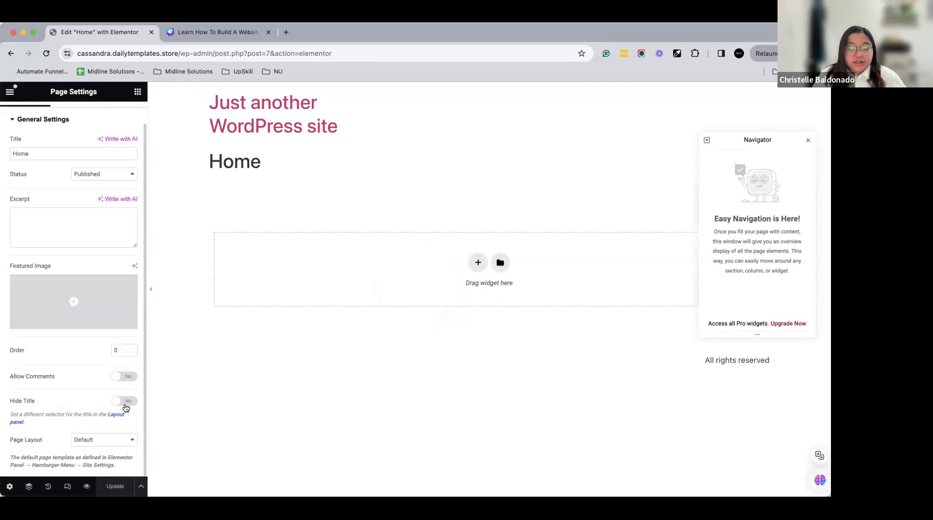
click(130, 402)
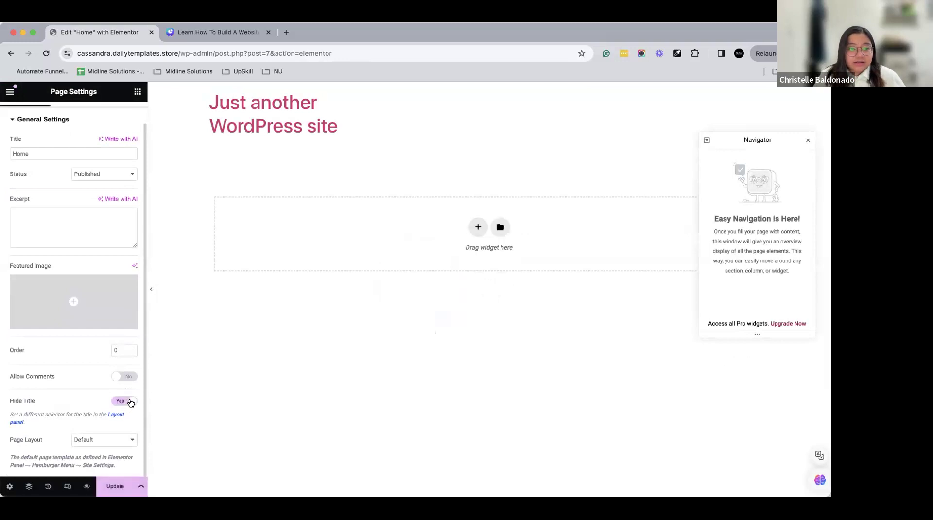
click(115, 441)
click(119, 451)
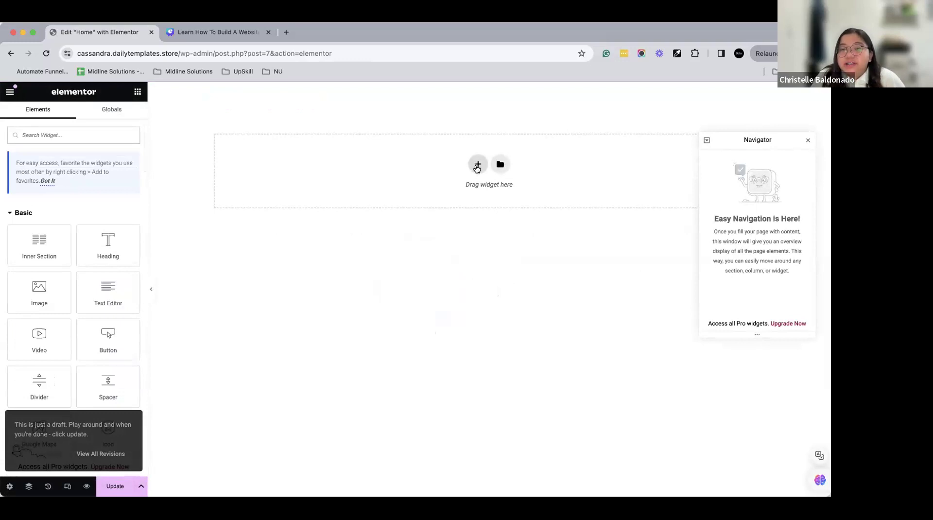
- Add a new single-column section to the Home page and open the widget list for its empty column
click(477, 167)
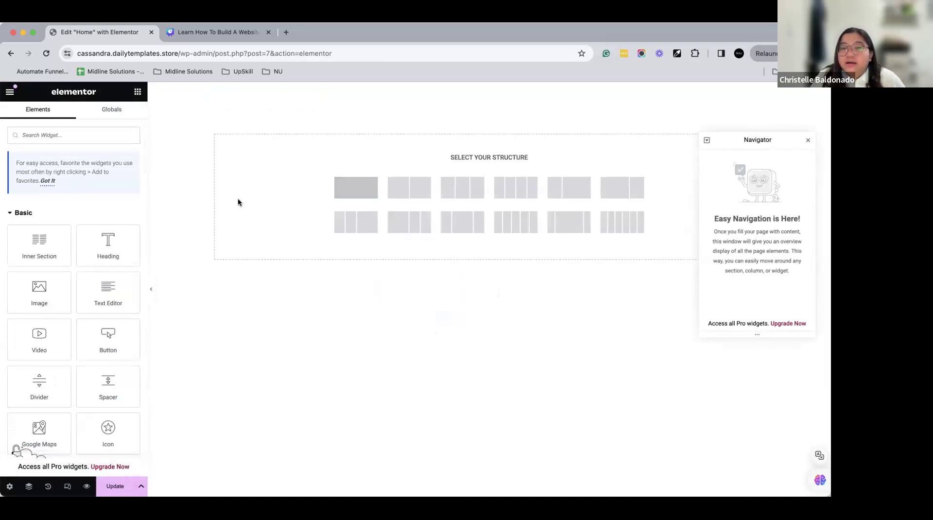
click(353, 196)
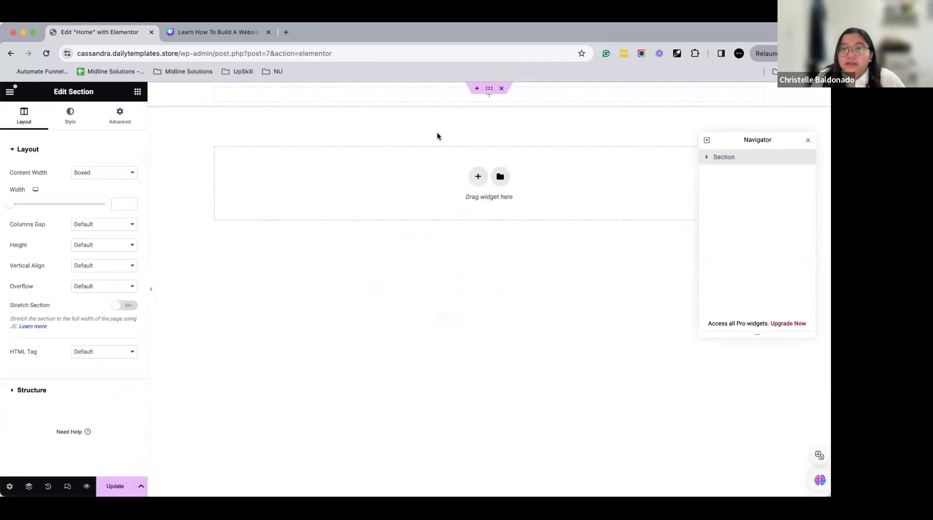
click(488, 100)
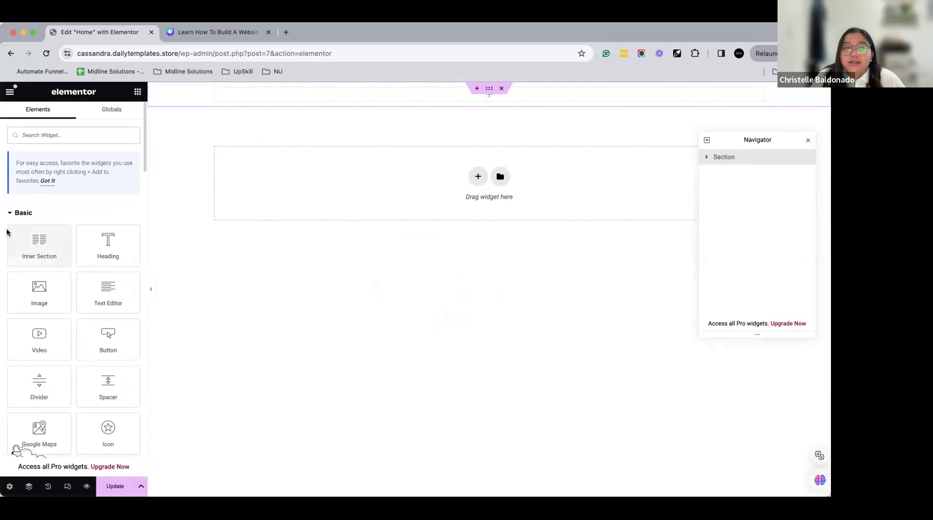
scroll(57, 127, down, 1)
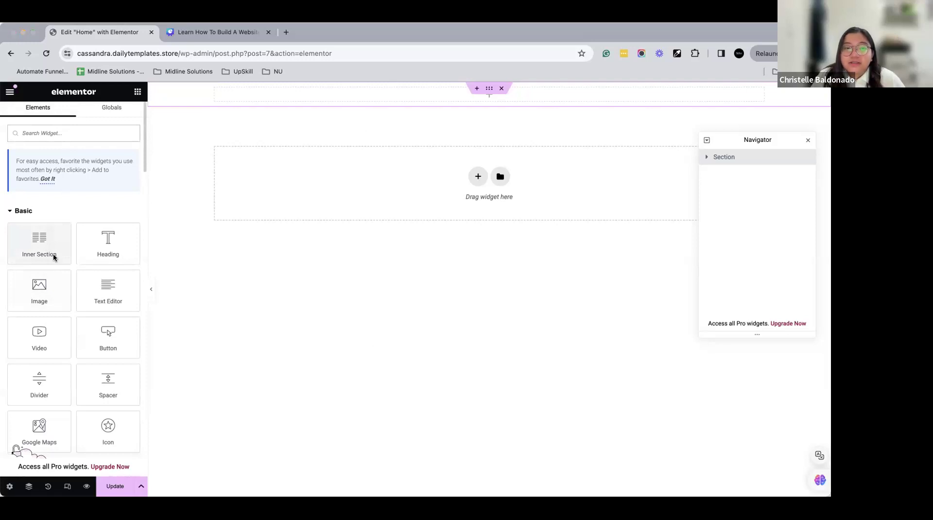
- Place a two-column inner section in the new section's empty column and narrow its first column
drag(45, 250, 409, 105)
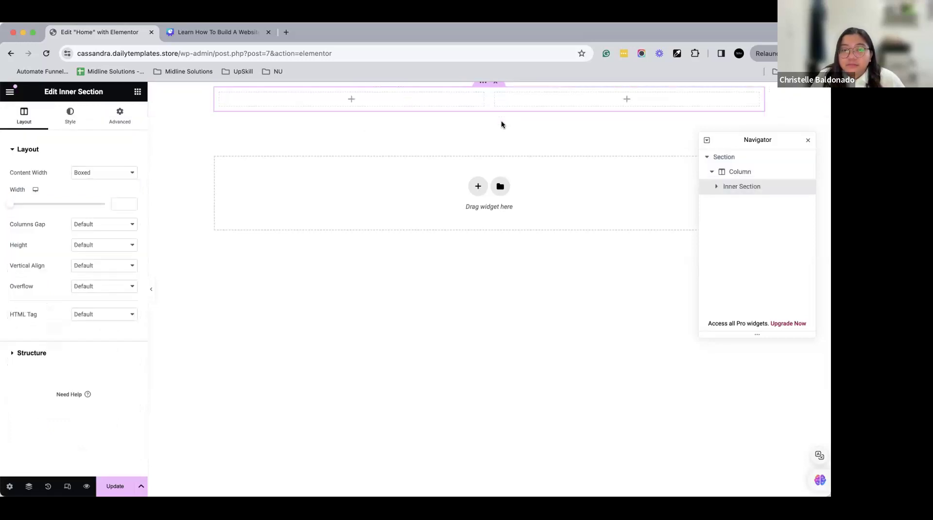
drag(488, 100, 314, 101)
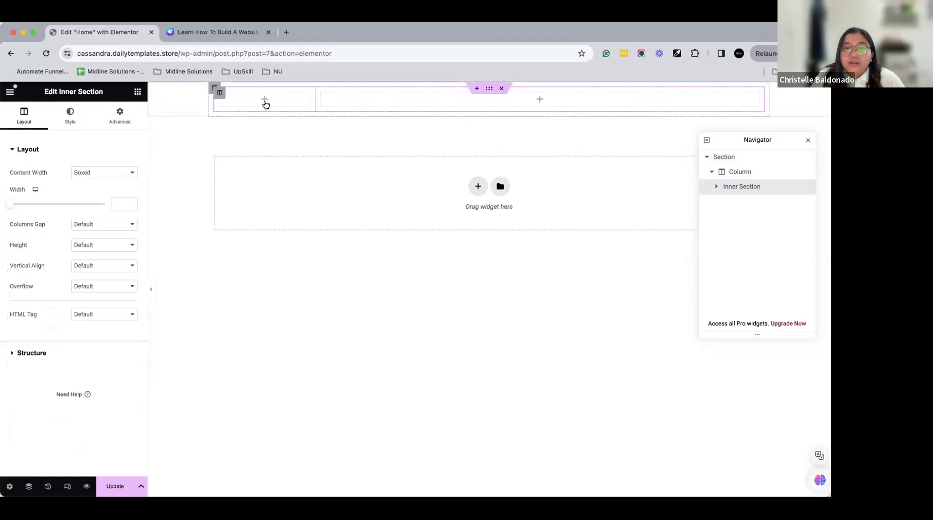
- Look for a logo widget and place an Image widget in the inner section's narrow first column
click(264, 101)
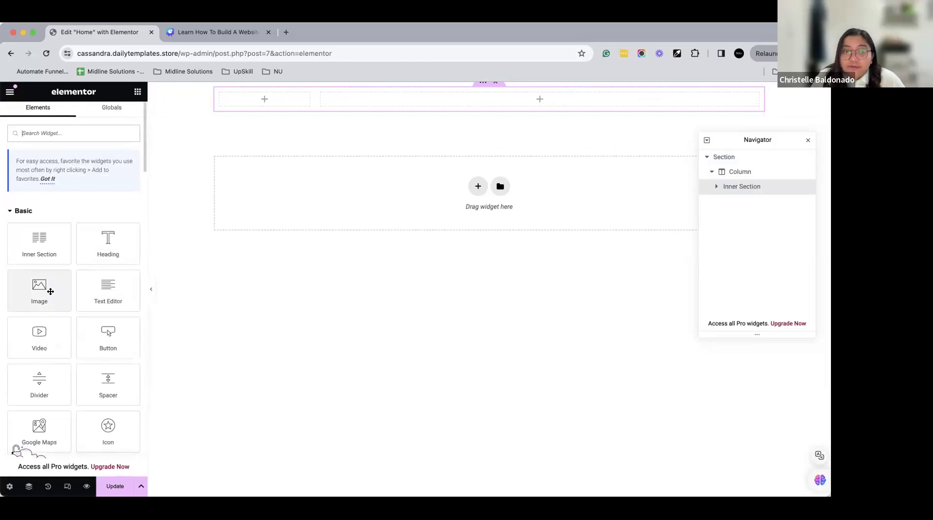
scroll(56, 195, down, 3)
text(log)
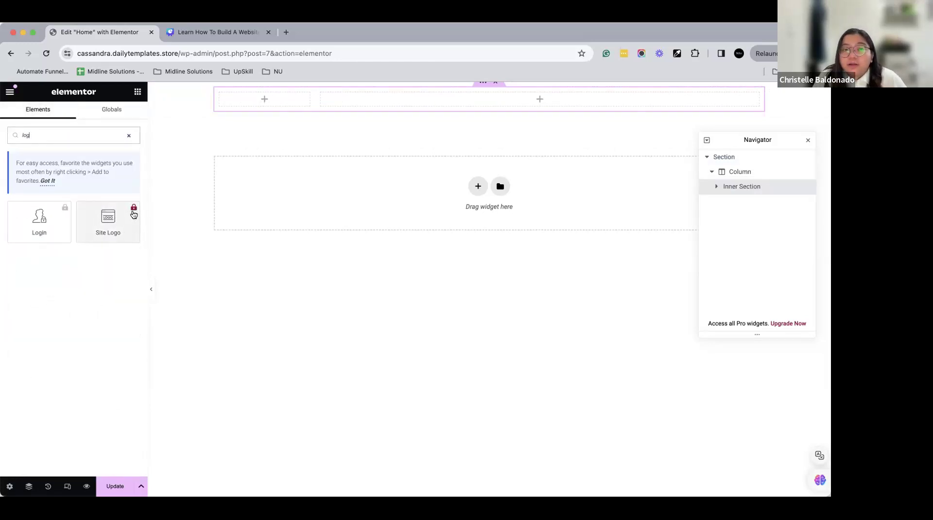
click(129, 135)
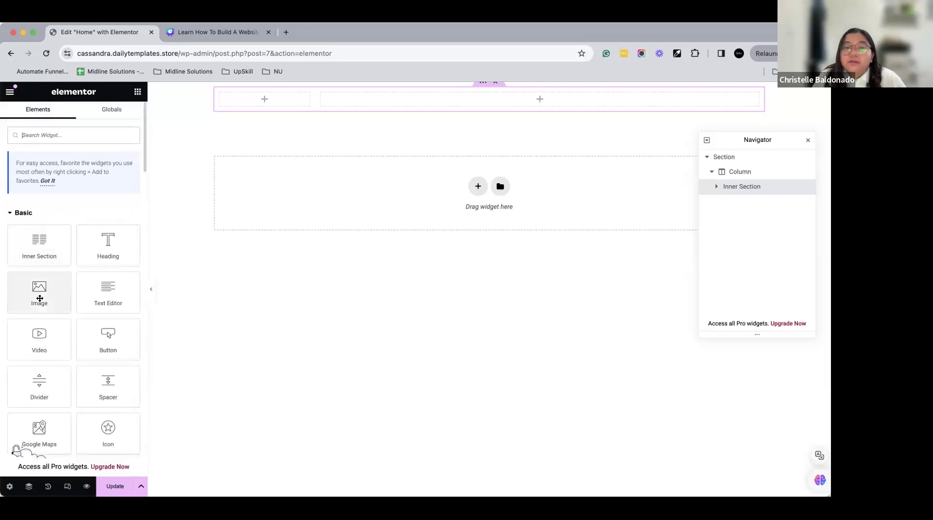
drag(39, 302, 264, 98)
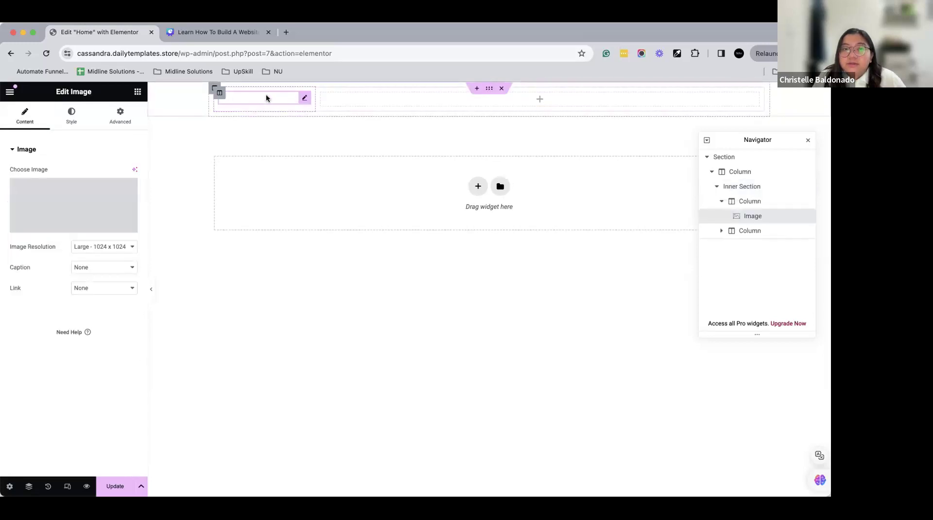
- Upload logo.png to the media library and insert it as the Image widget's picture
click(97, 209)
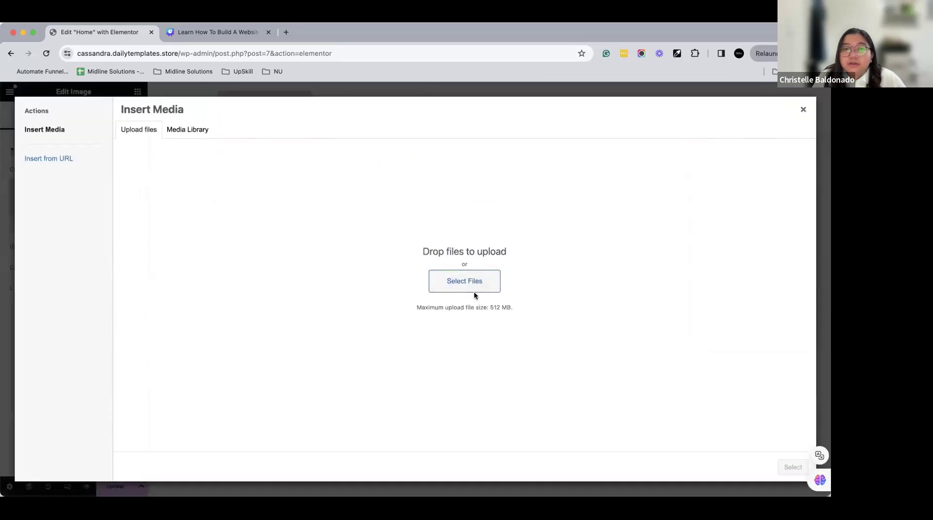
click(472, 280)
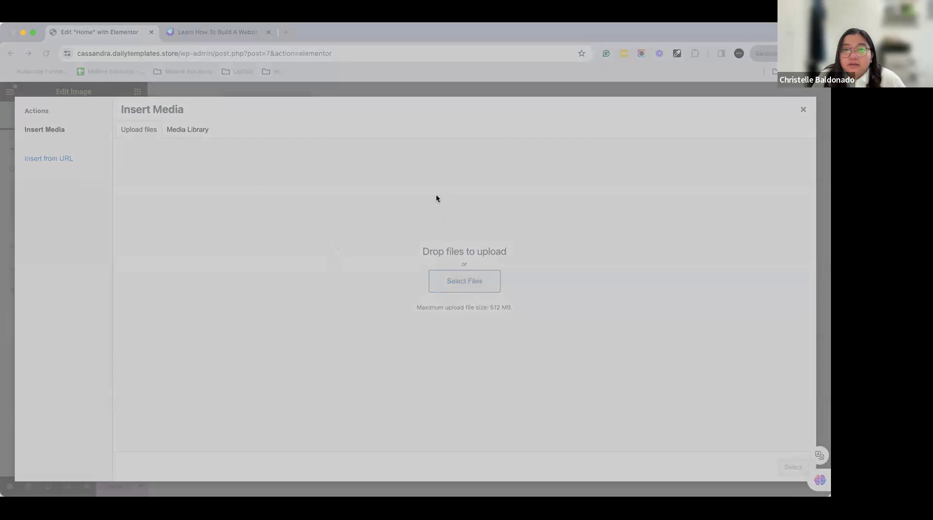
click(589, 354)
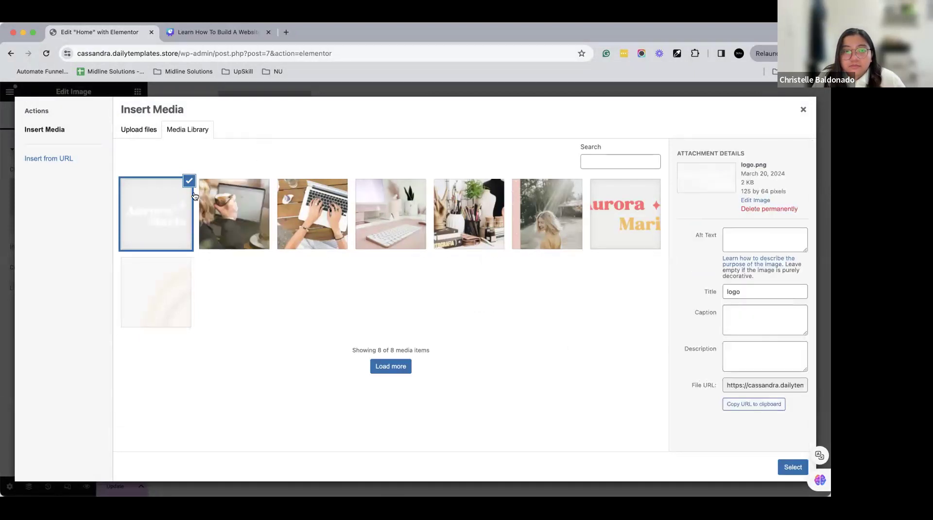
click(184, 213)
click(183, 212)
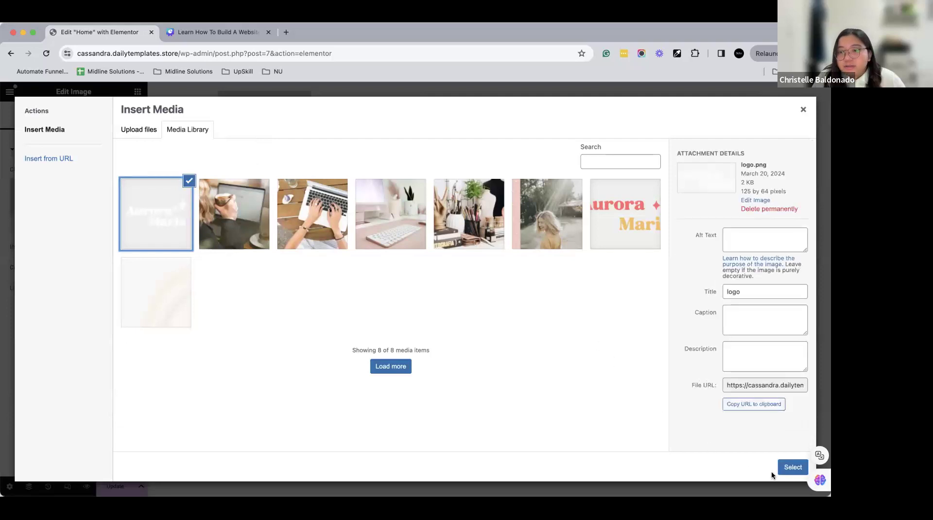
click(793, 467)
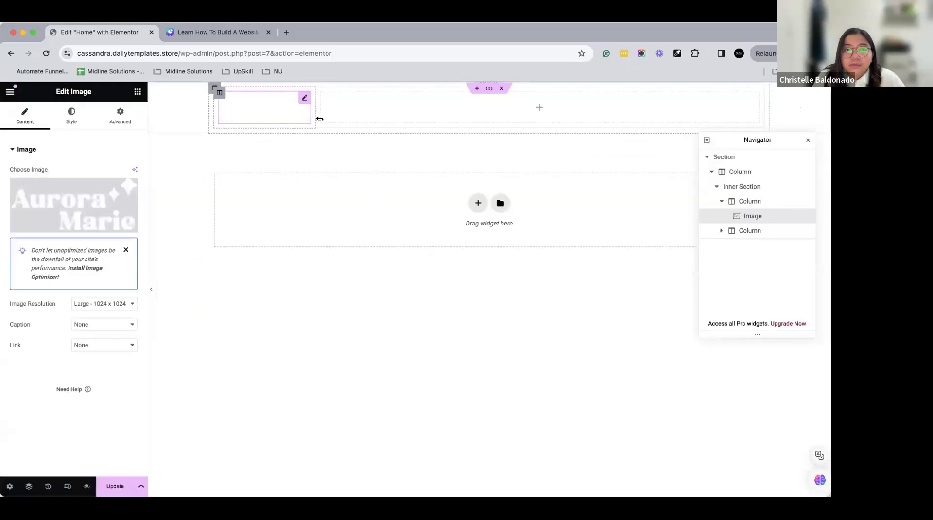
- Give the outer header section a classic background with the color F28482
click(488, 90)
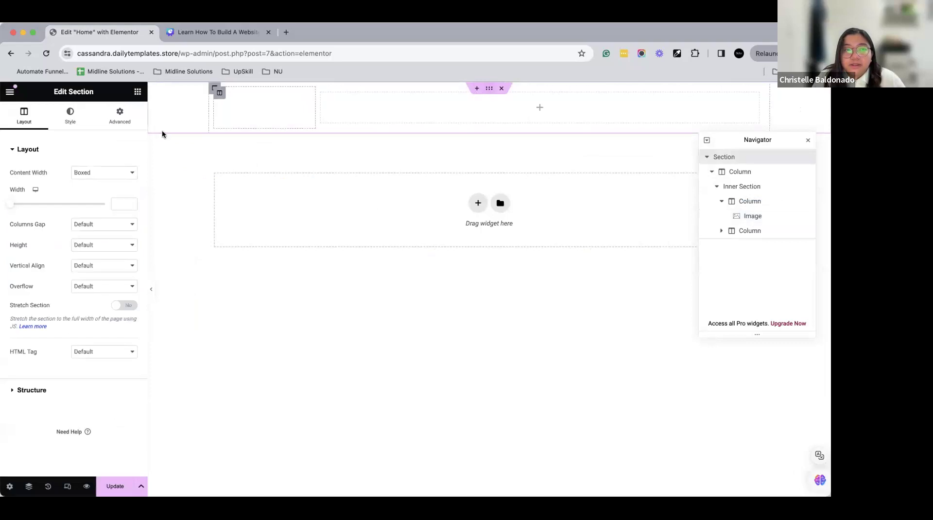
click(71, 116)
click(92, 194)
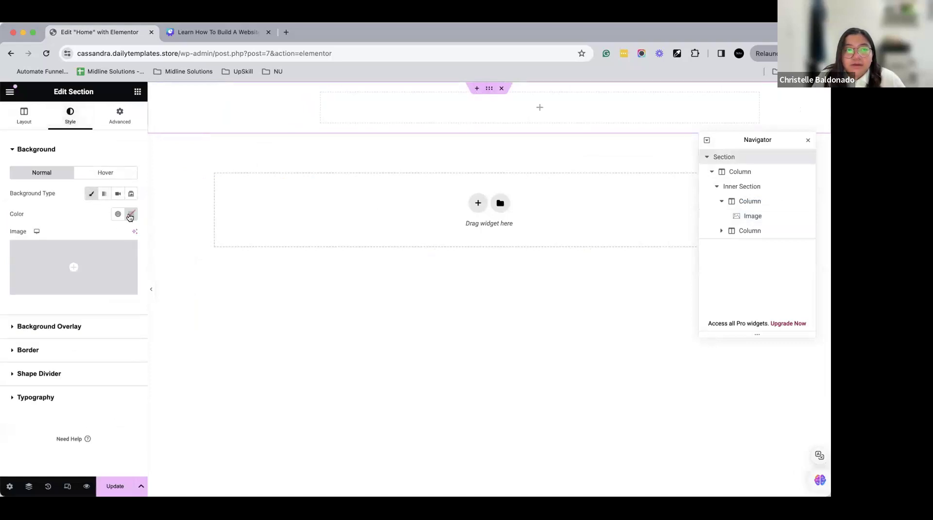
click(131, 213)
text(F28482)
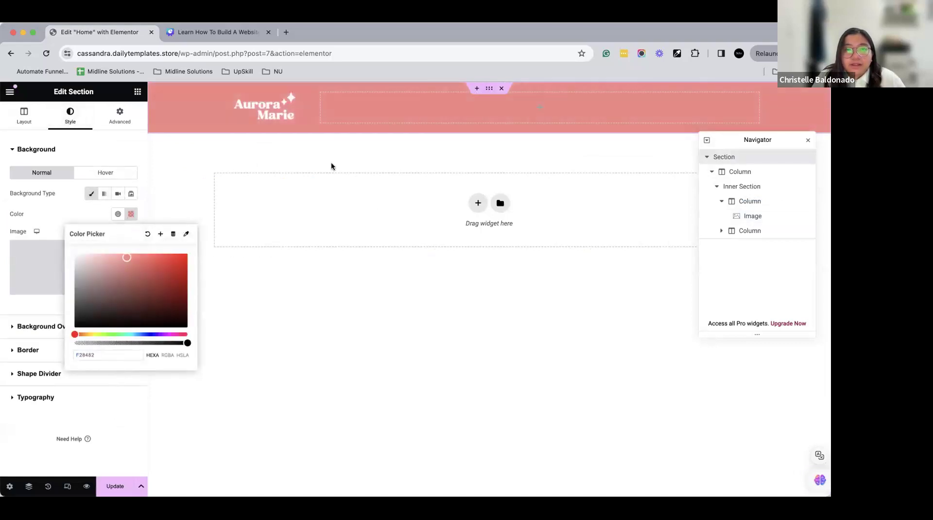
- Dismiss the image optimizer notice in the logo image's settings and set its link type to Custom URL
click(293, 111)
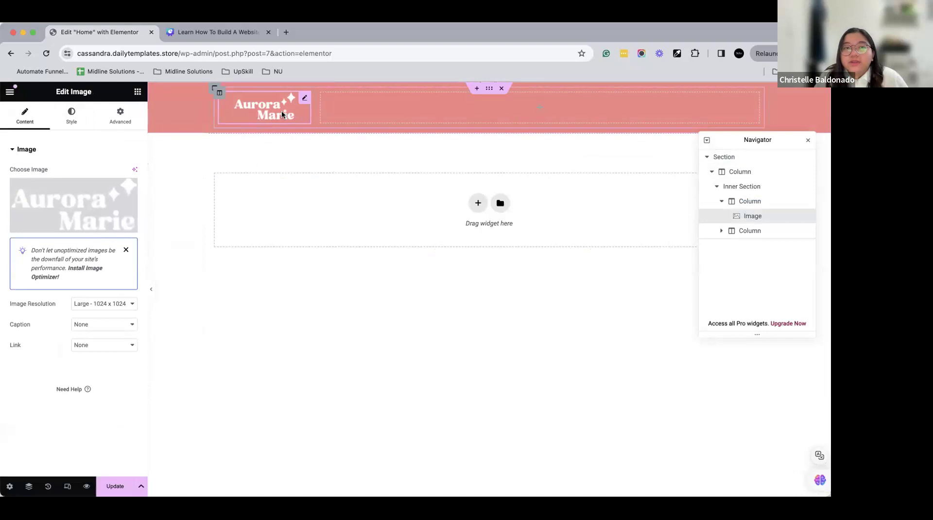
click(126, 249)
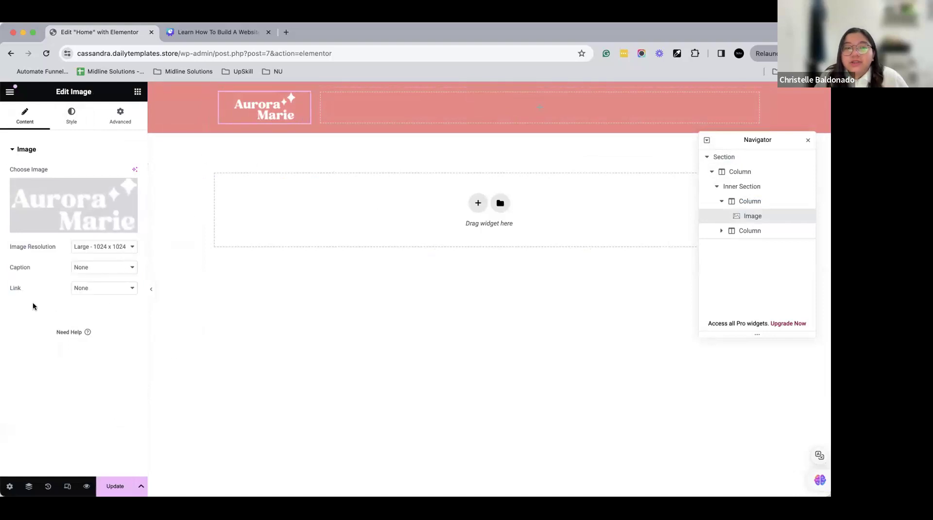
double_click(15, 288)
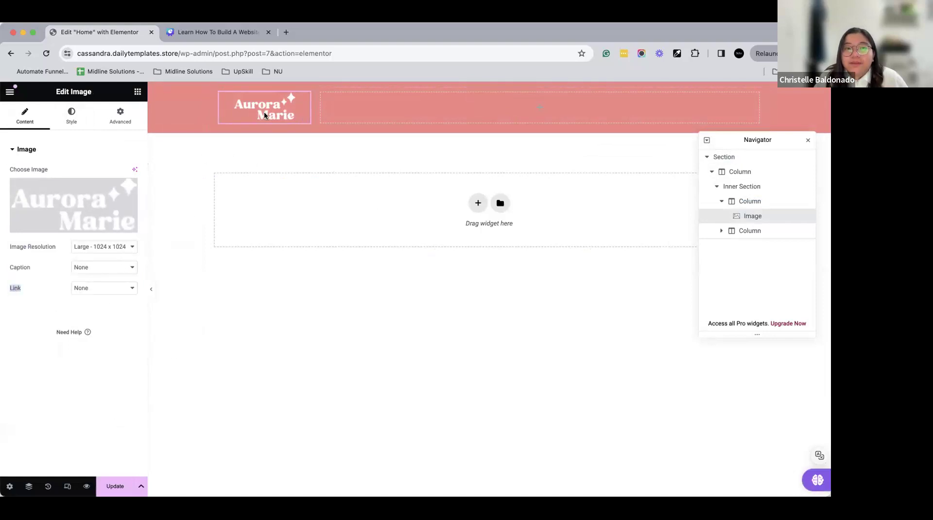
click(95, 288)
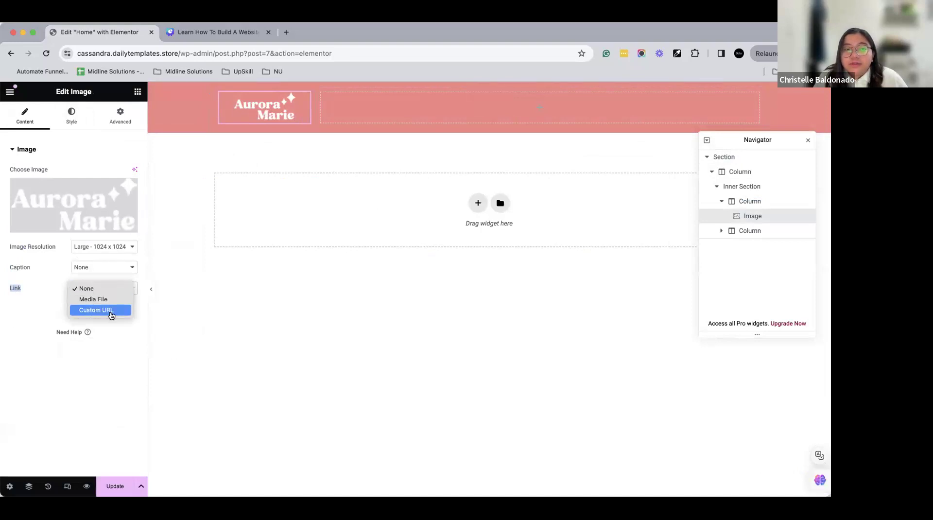
click(114, 311)
- Link the logo to the site's root address followed by /home, copying the domain from the current page's address
click(60, 310)
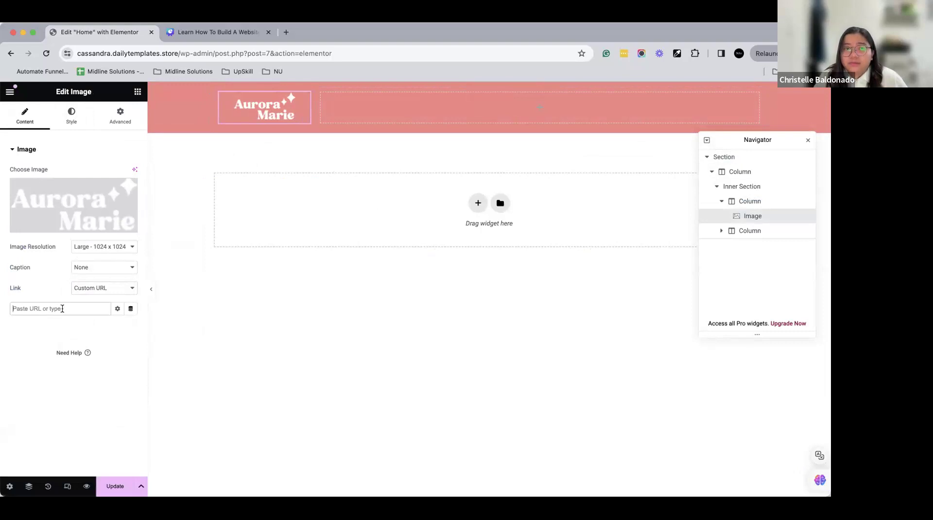
click(178, 53)
drag(156, 53, 56, 58)
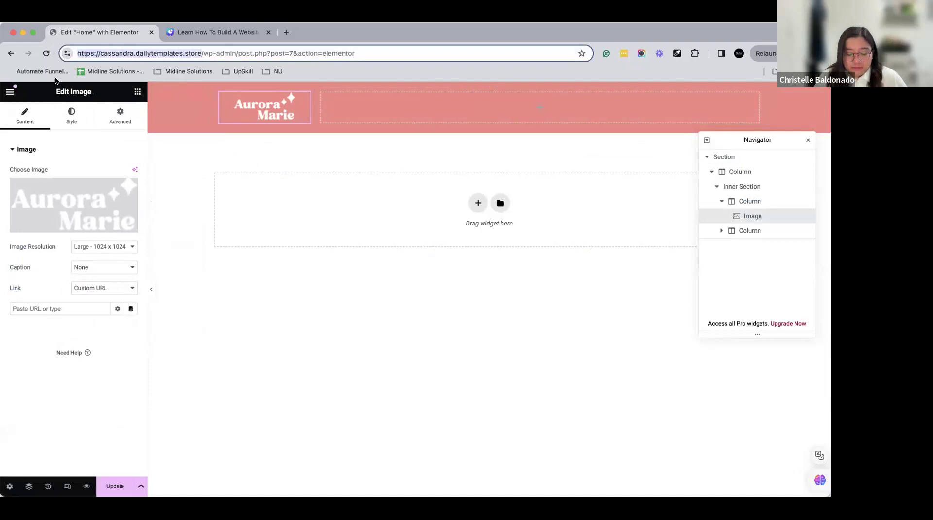
key(ctrl+c)
click(62, 308)
key(ctrl+v)
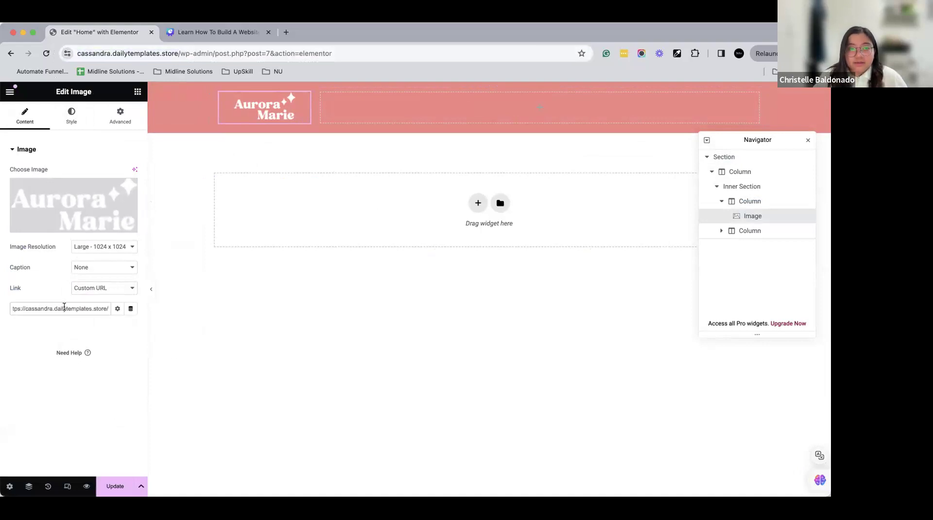
text(home)
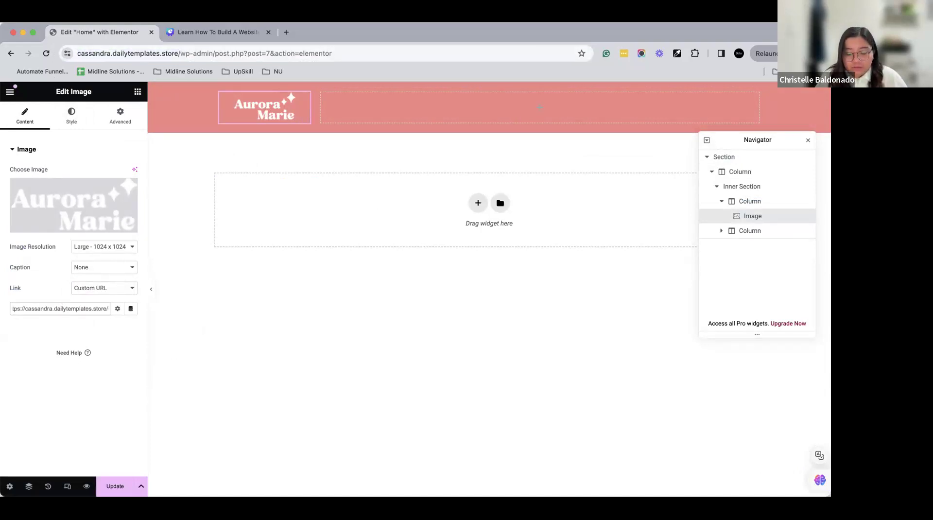
click(127, 345)
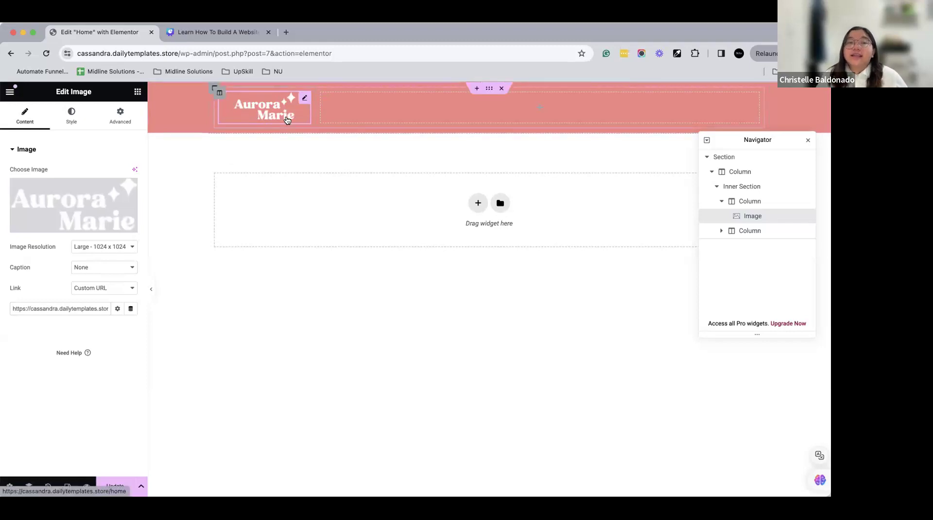
- Search the widget library for "site" and "na" to look for a navigation menu widget
click(138, 91)
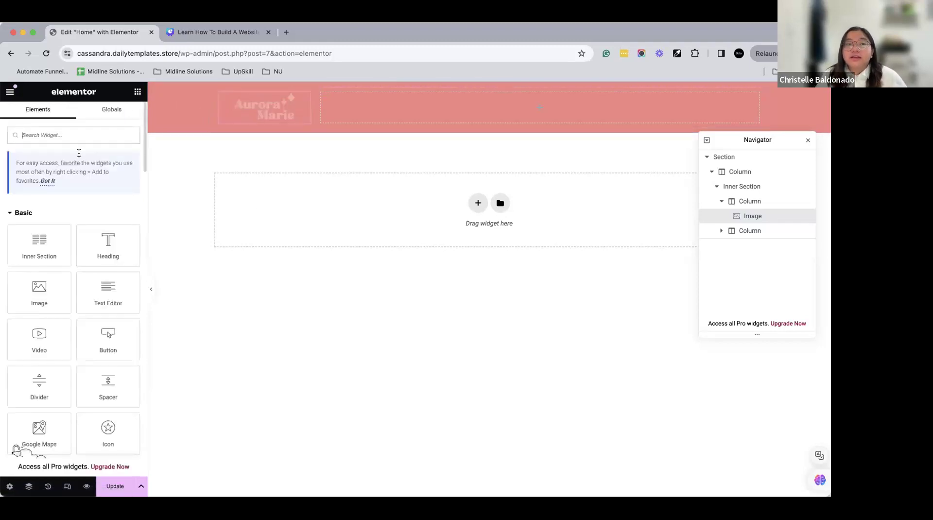
click(72, 134)
text(site)
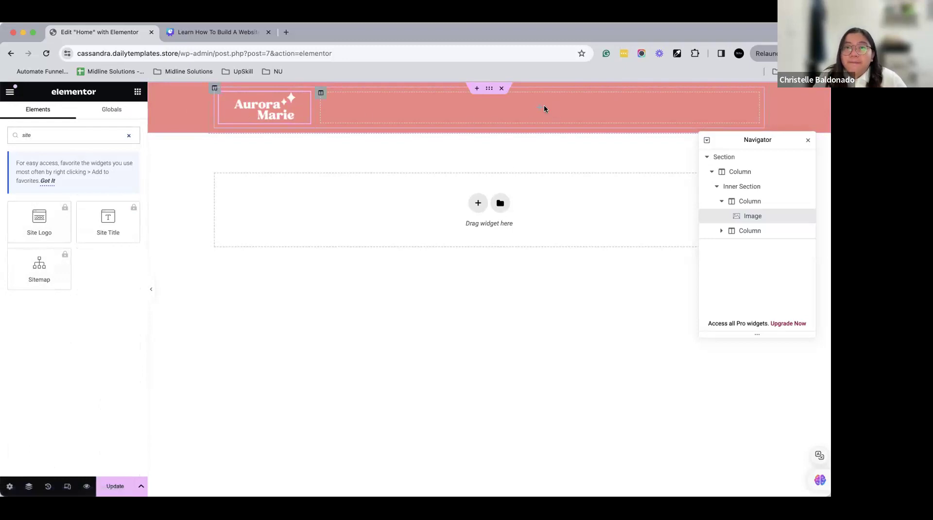
double_click(95, 134)
text(na)
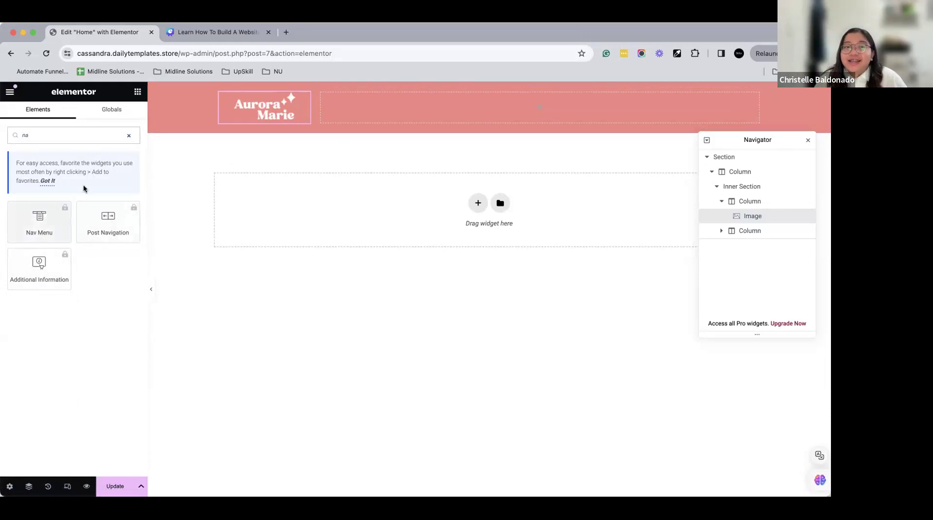
- Clear the widget search and browse the widget categories, including WordPress, for an available menu widget
click(129, 137)
scroll(92, 330, down, 3)
scroll(91, 334, down, 3)
scroll(73, 330, up, 2)
click(9, 313)
scroll(63, 326, down, 5)
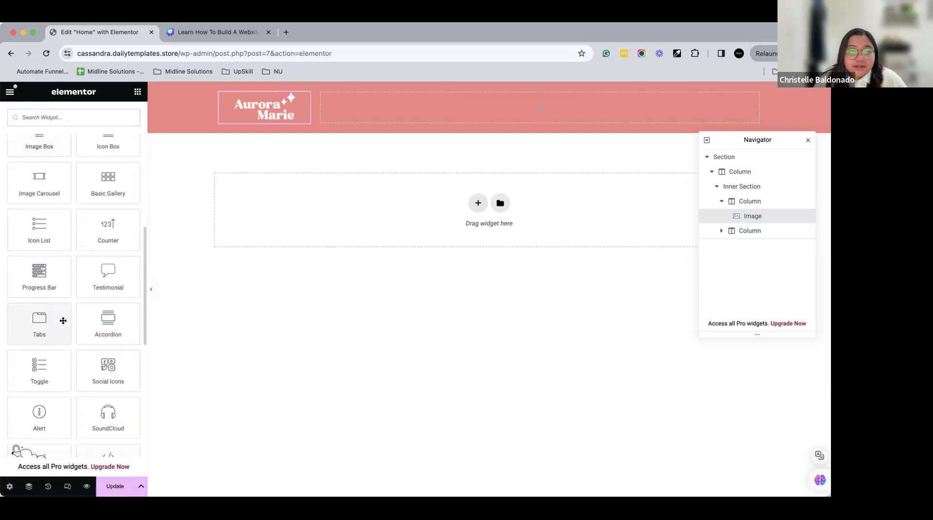
scroll(63, 321, down, 7)
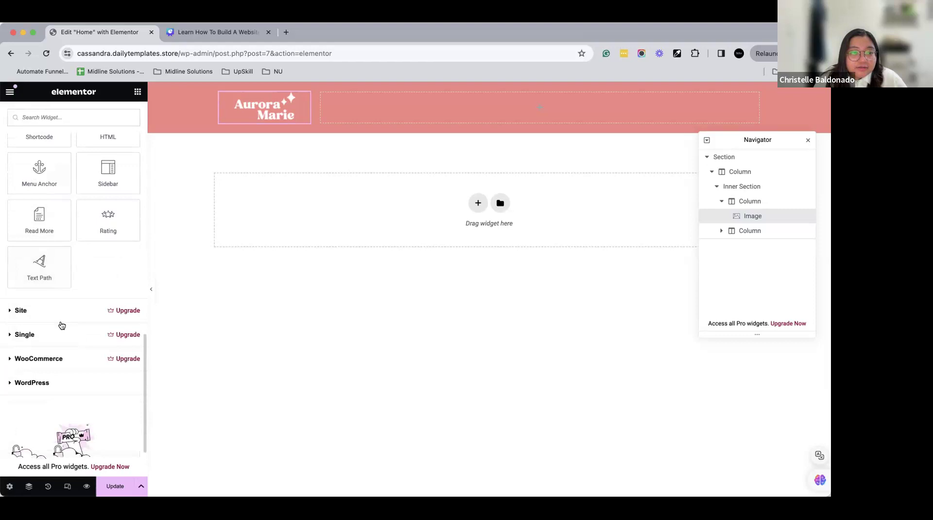
click(10, 383)
scroll(53, 371, down, 2)
scroll(52, 372, down, 4)
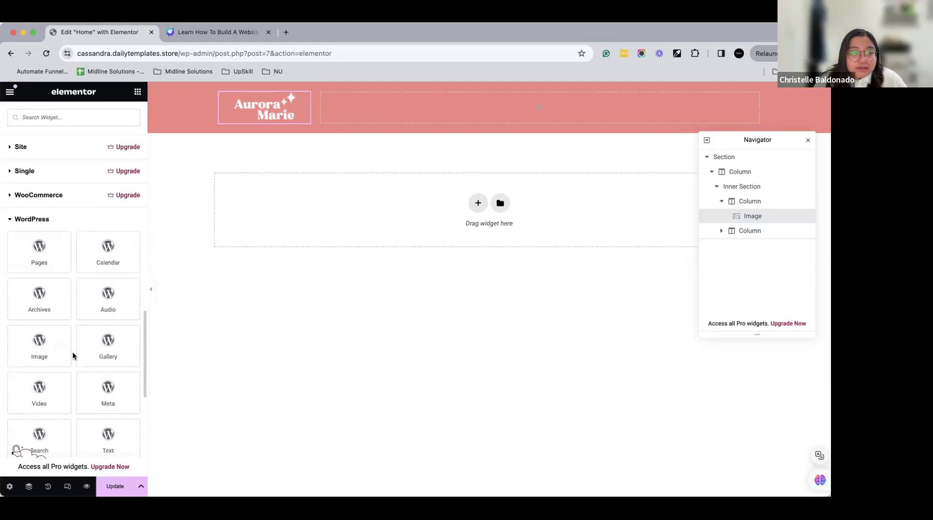
scroll(73, 356, down, 3)
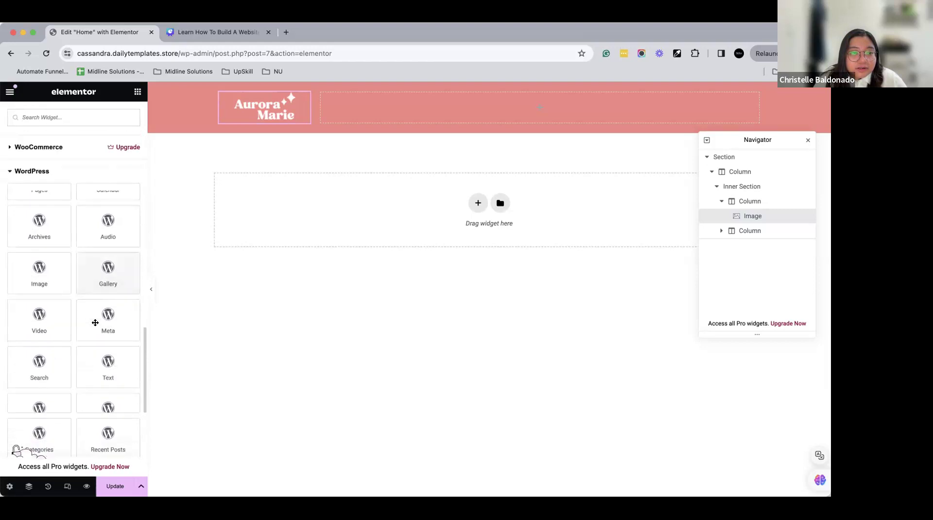
- Search the widgets for "menu", try a Menu Anchor in the header's wide second column, and delete it
text(menu)
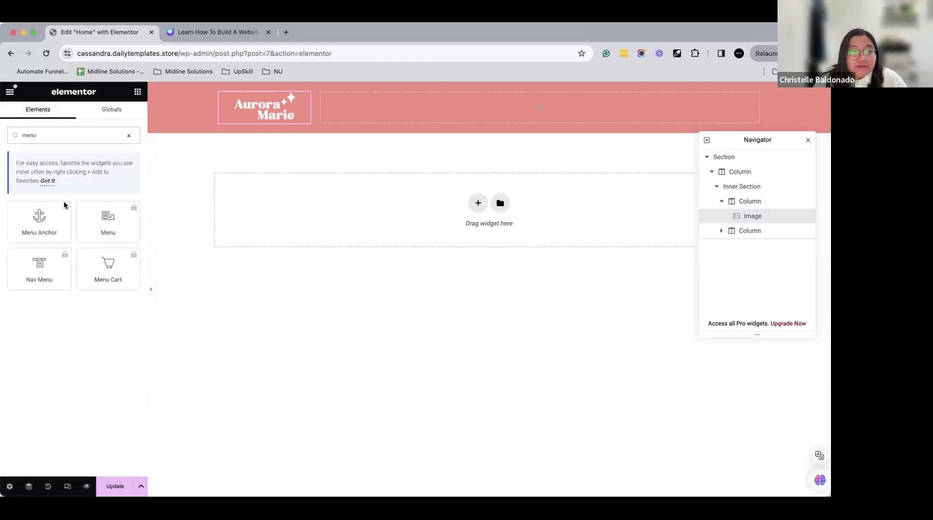
drag(43, 236, 525, 121)
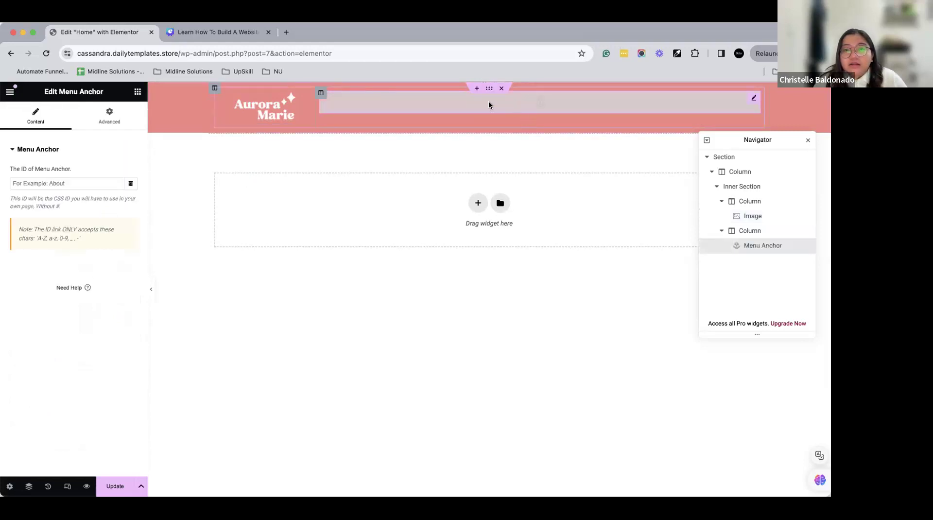
click(71, 183)
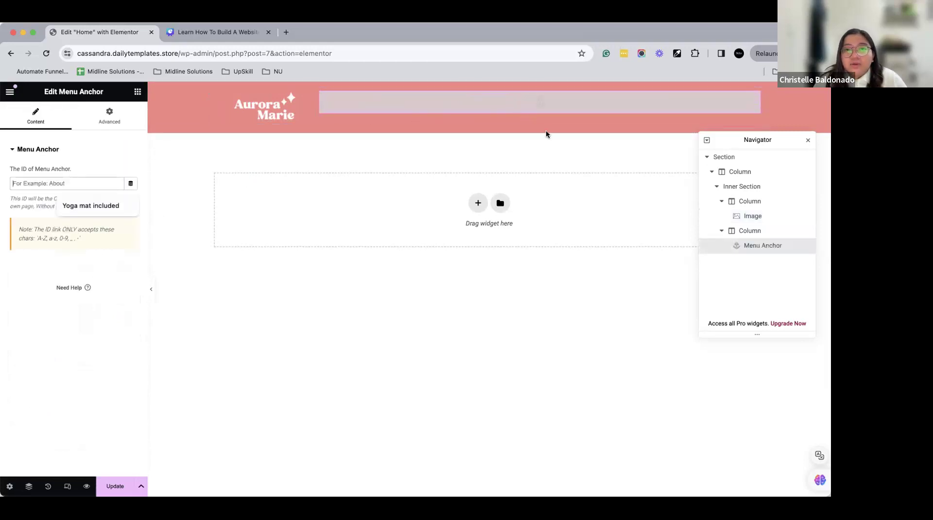
right_click(570, 106)
click(593, 326)
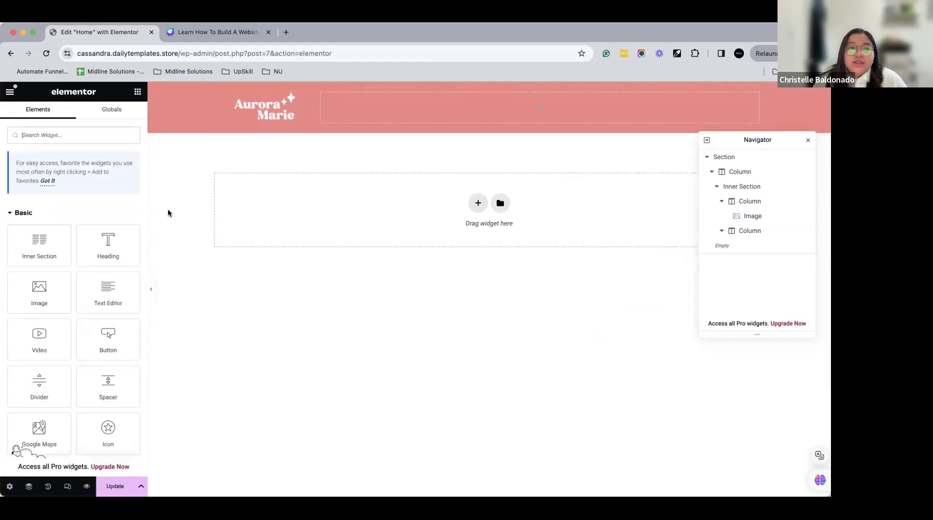
- Add five more columns to the header's inner section, giving six empty menu columns beside the logo
drag(31, 254, 510, 113)
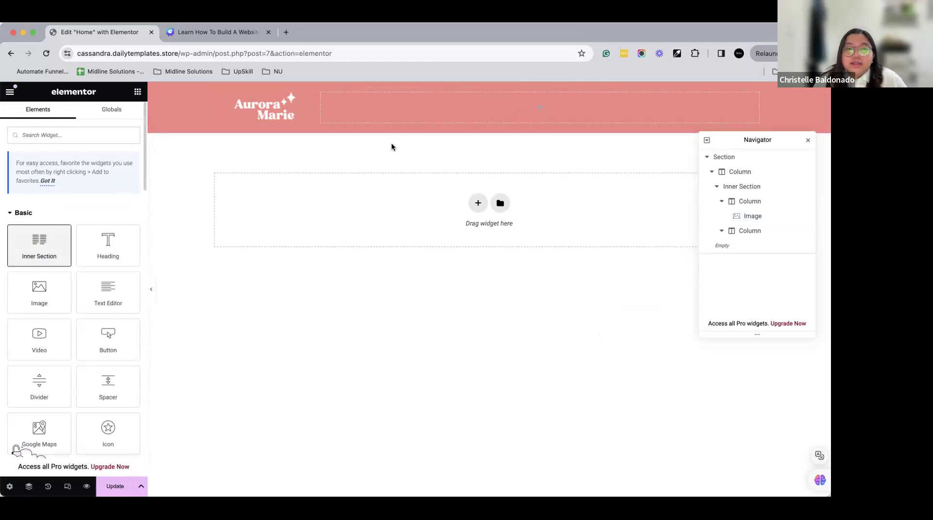
click(320, 92)
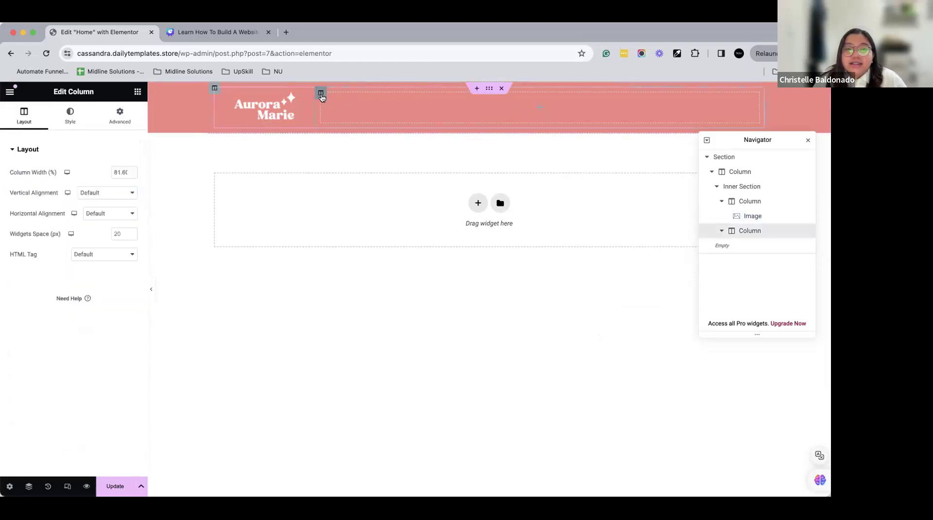
right_click(321, 92)
click(361, 145)
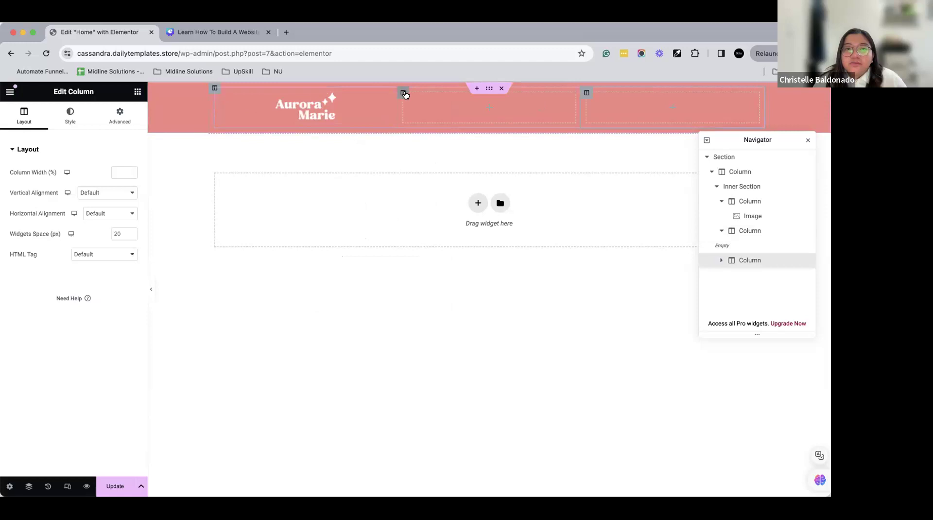
right_click(400, 97)
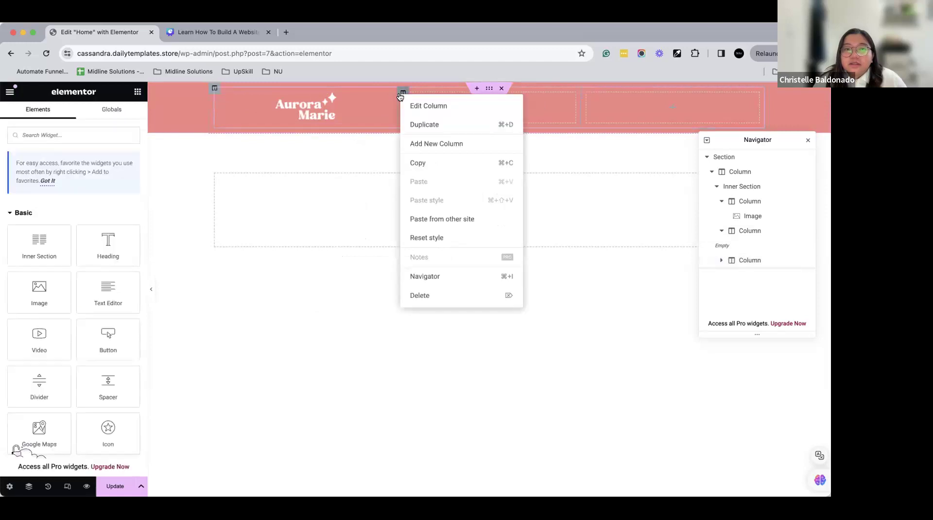
click(416, 146)
right_click(356, 96)
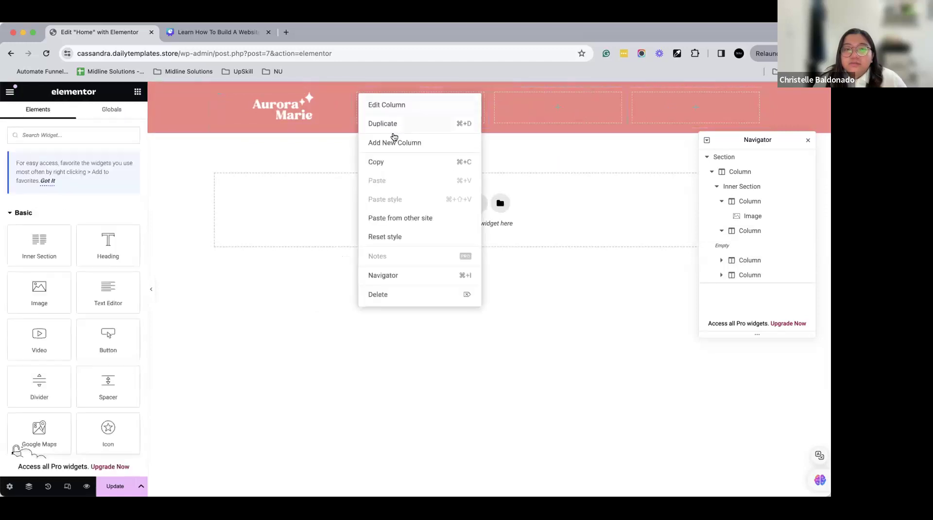
click(395, 140)
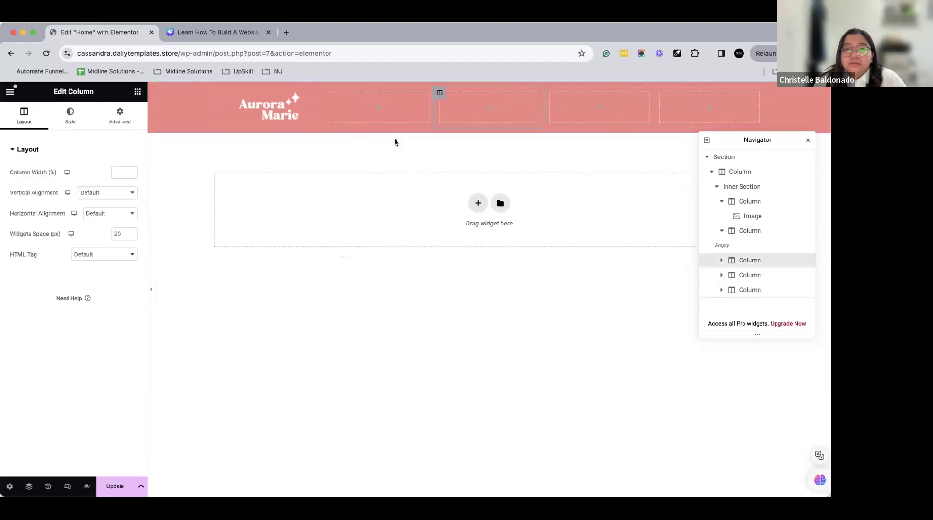
click(377, 108)
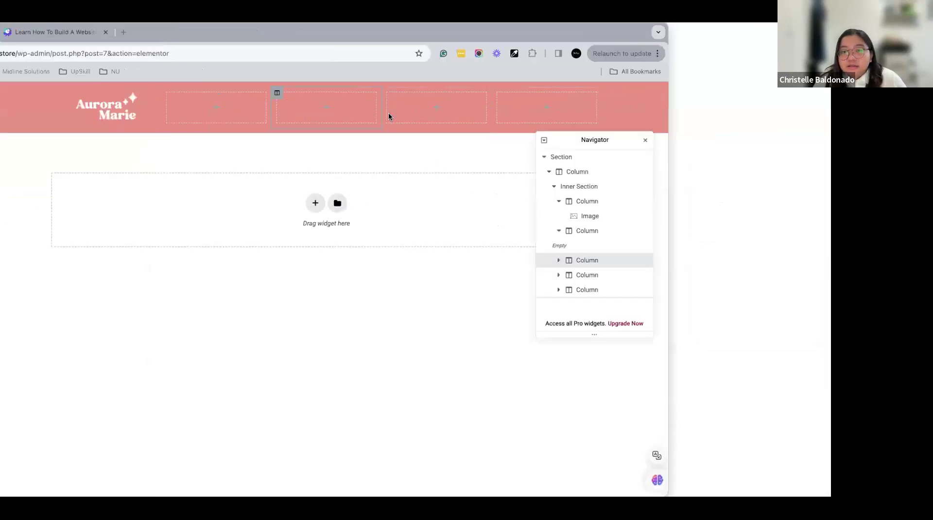
right_click(169, 97)
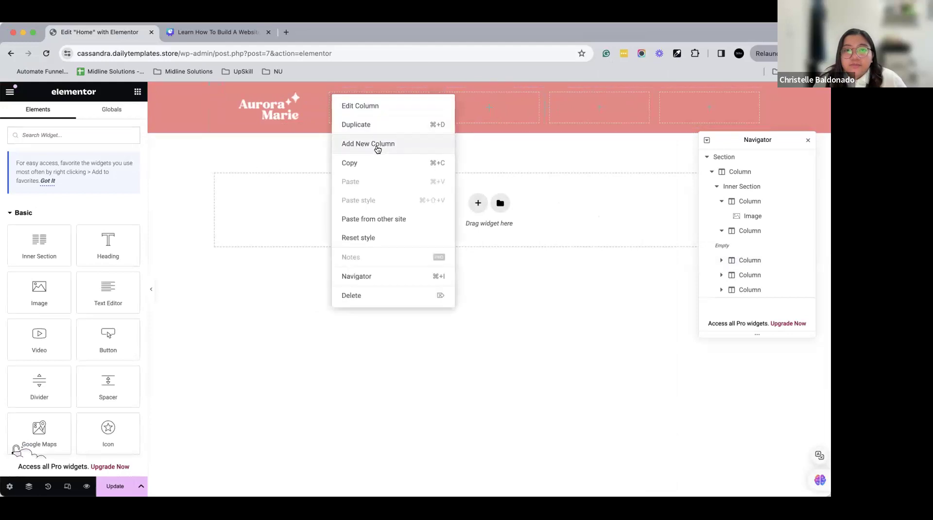
click(377, 144)
right_click(312, 95)
click(386, 141)
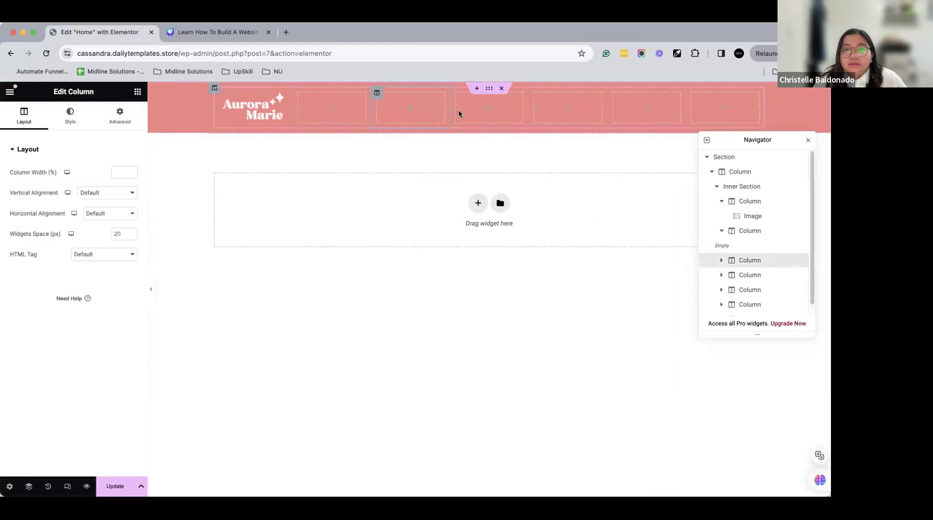
- Add a Heading widget to the first empty column beside the logo and set its title to HOME
click(334, 108)
drag(353, 123, 355, 109)
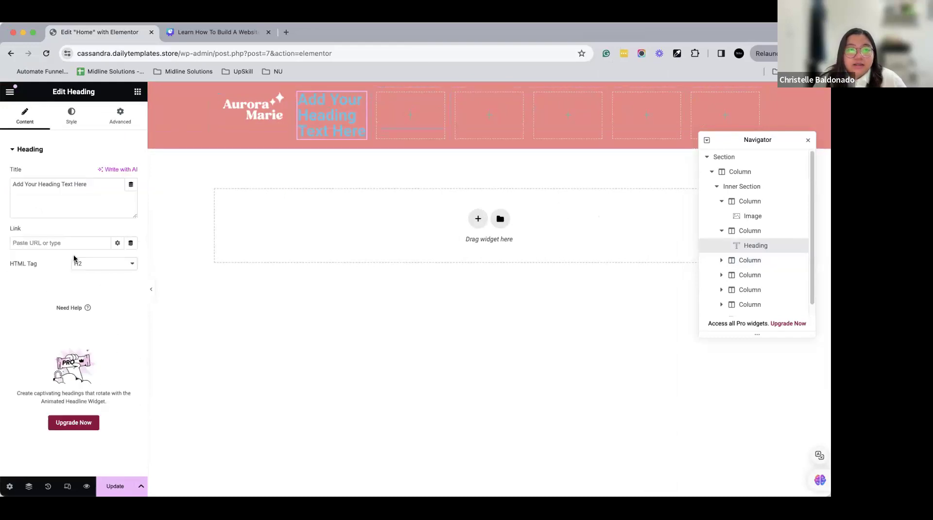
click(60, 199)
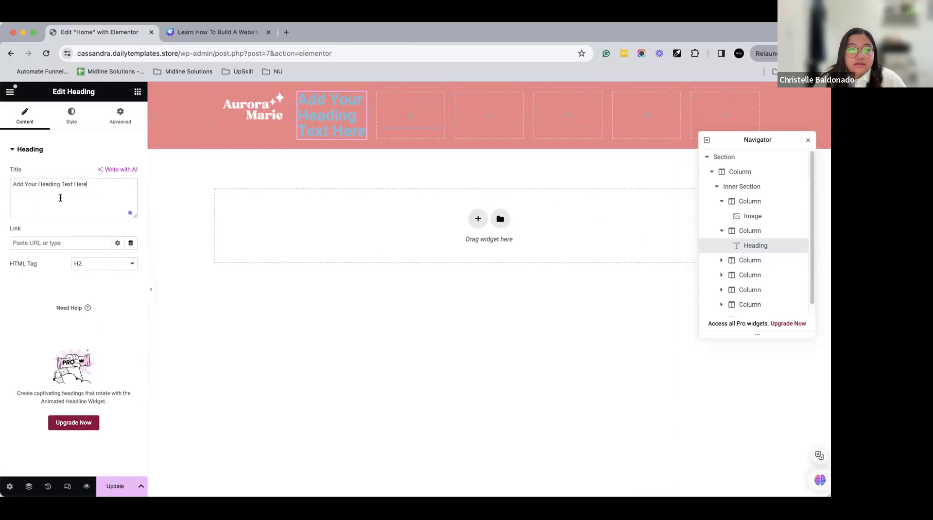
key(super+a)
text(HOME)
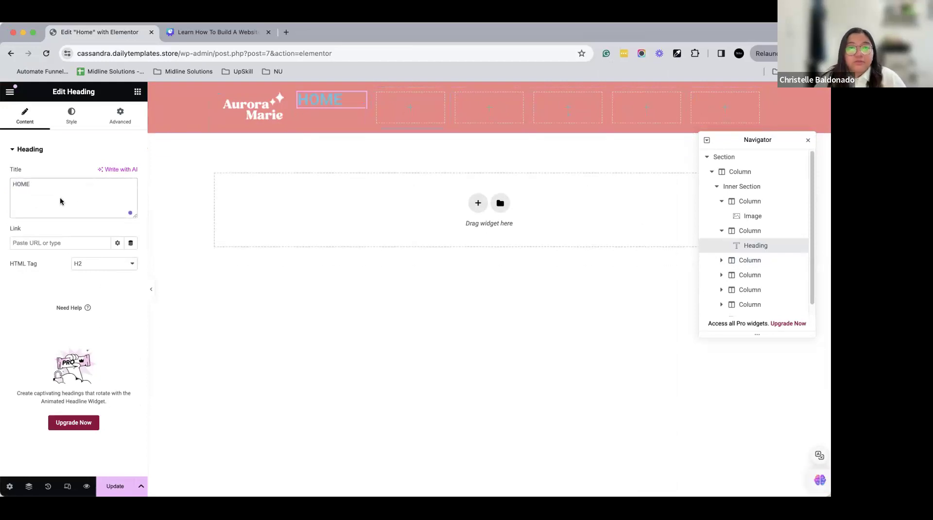
- Set the HOME heading's text color to white (#FFFFFF)
click(71, 114)
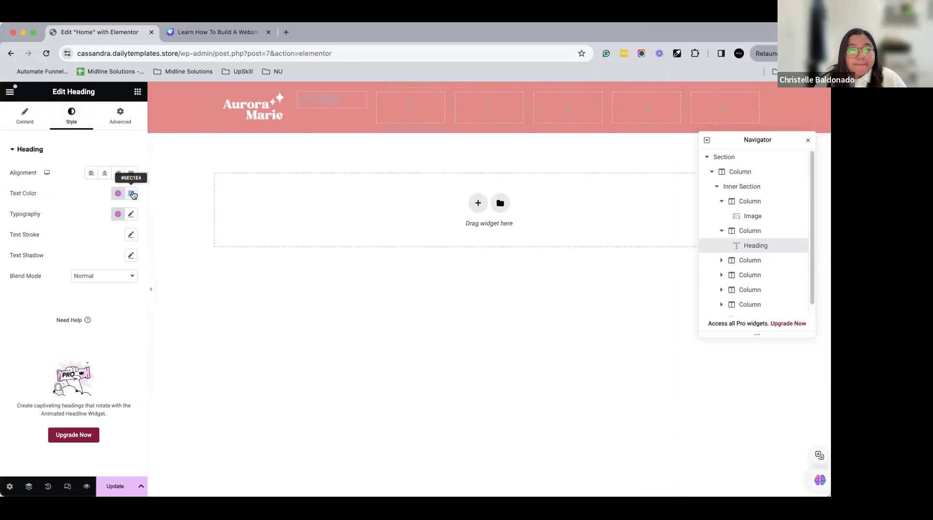
click(130, 193)
drag(110, 243, 56, 223)
- Set the HOME heading's typography to Poppins at 18 px and center its alignment
click(130, 214)
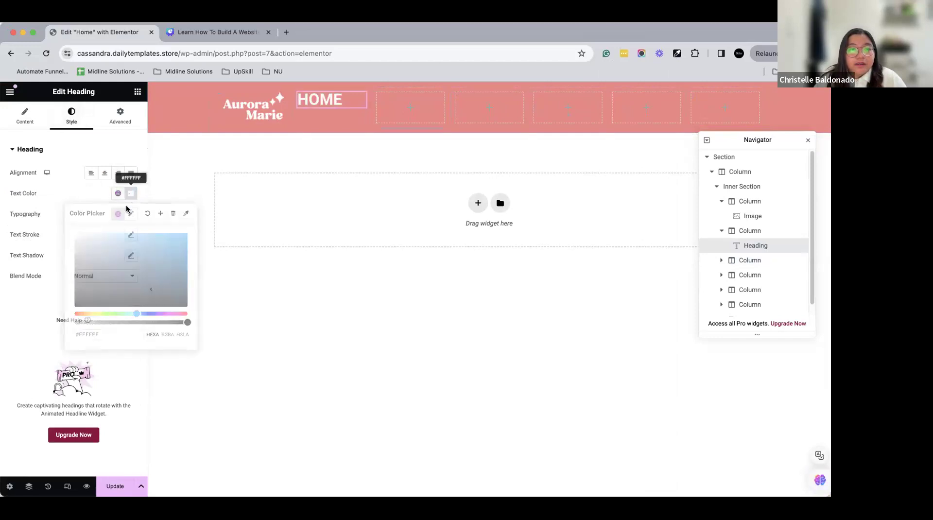
click(89, 263)
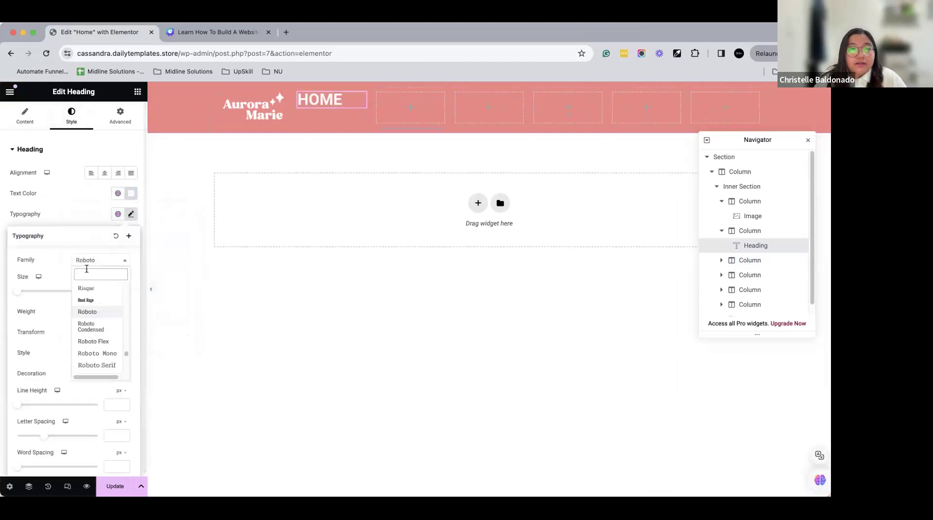
text(popp)
key(Return)
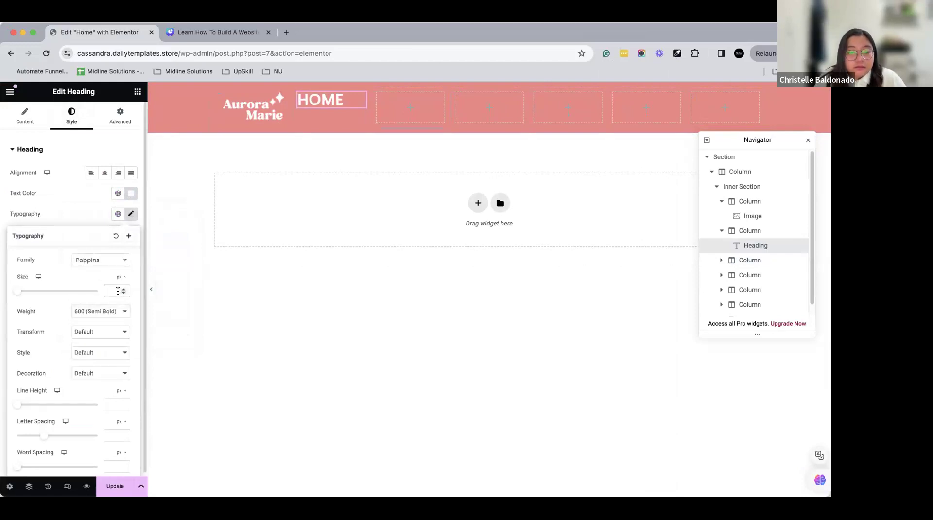
text(18)
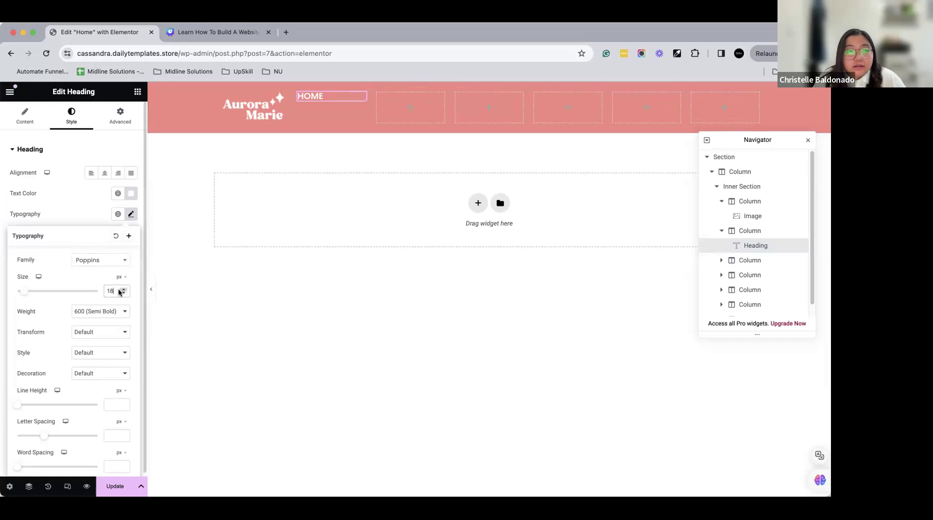
click(104, 174)
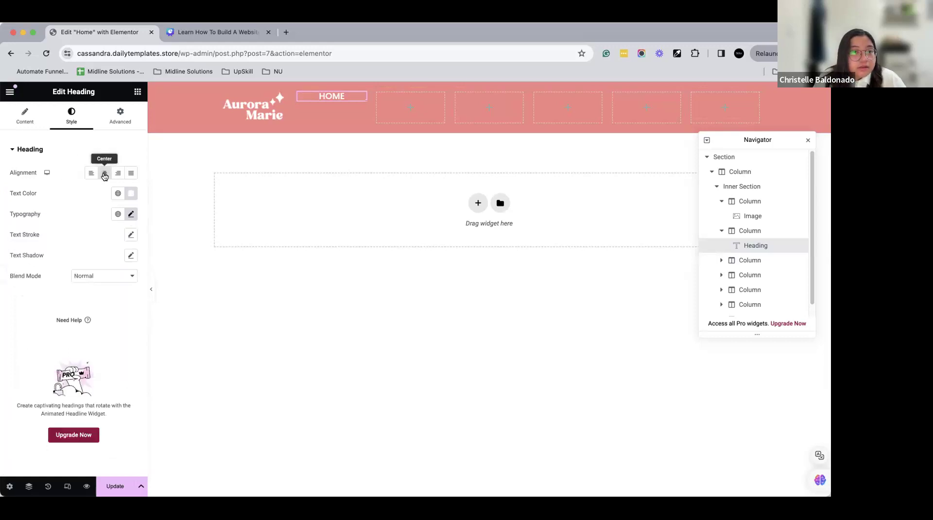
click(131, 214)
click(131, 214)
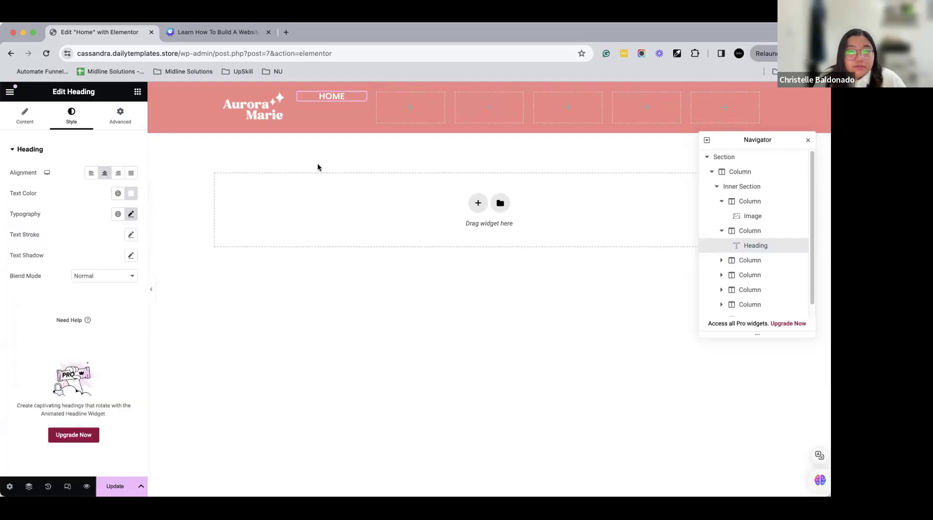
- Copy the HOME heading into the next empty header column and change the copy's title to ABOUT
right_click(340, 97)
click(381, 146)
right_click(391, 103)
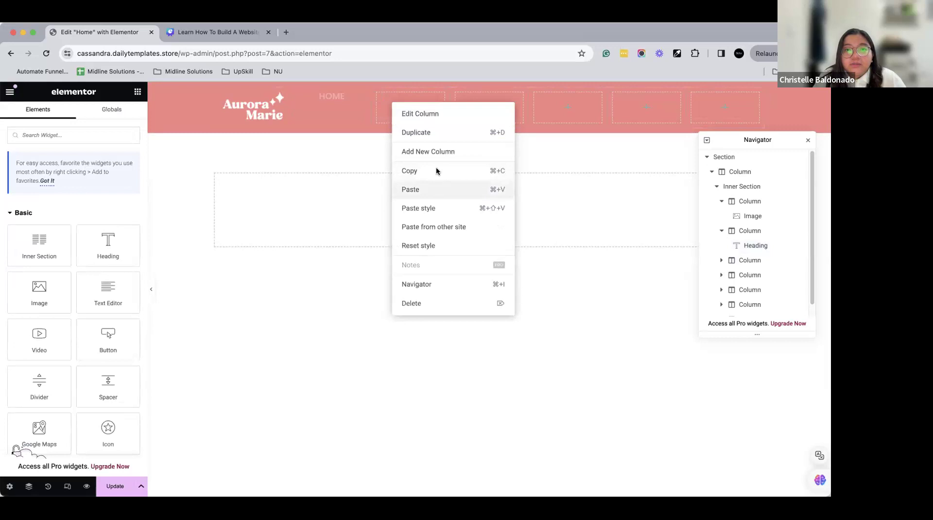
click(437, 187)
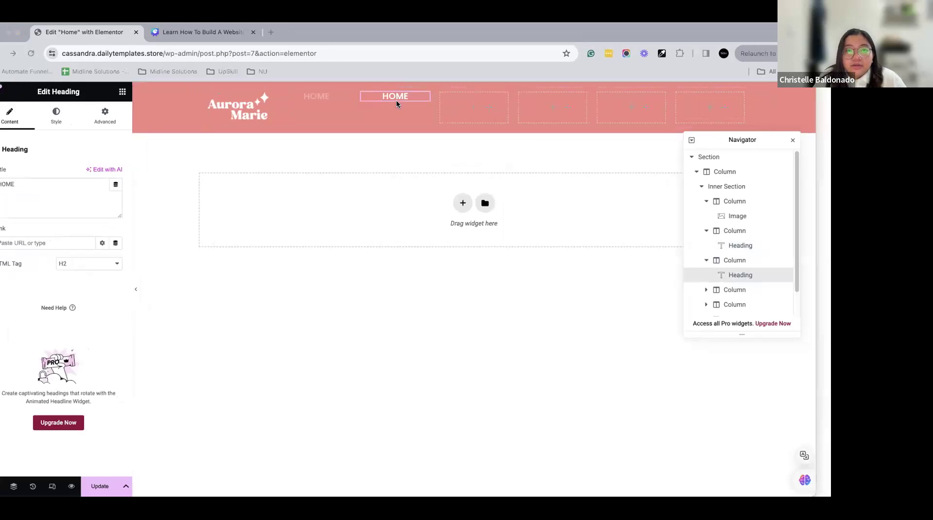
triple_click(54, 200)
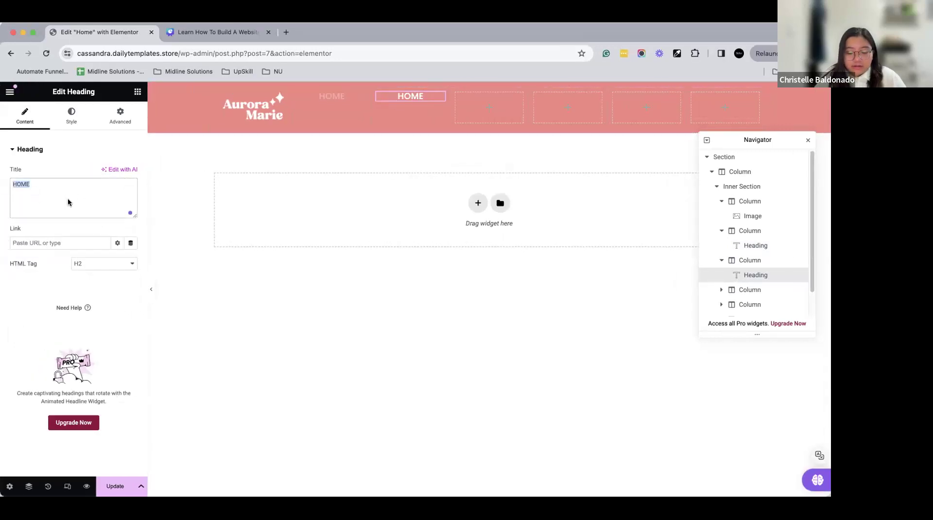
text(ABOUT)
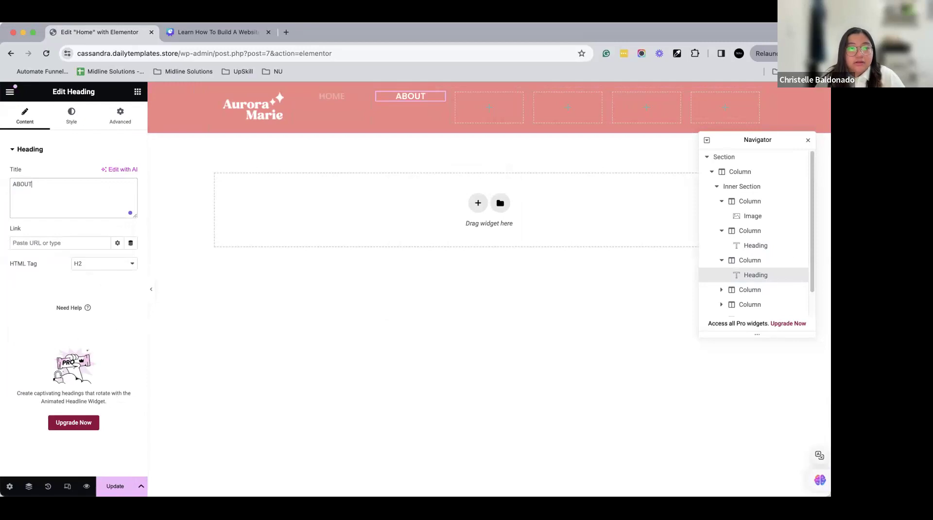
- Copy the ABOUT heading into the third menu column and change the copy's title to SERVICES
right_click(425, 92)
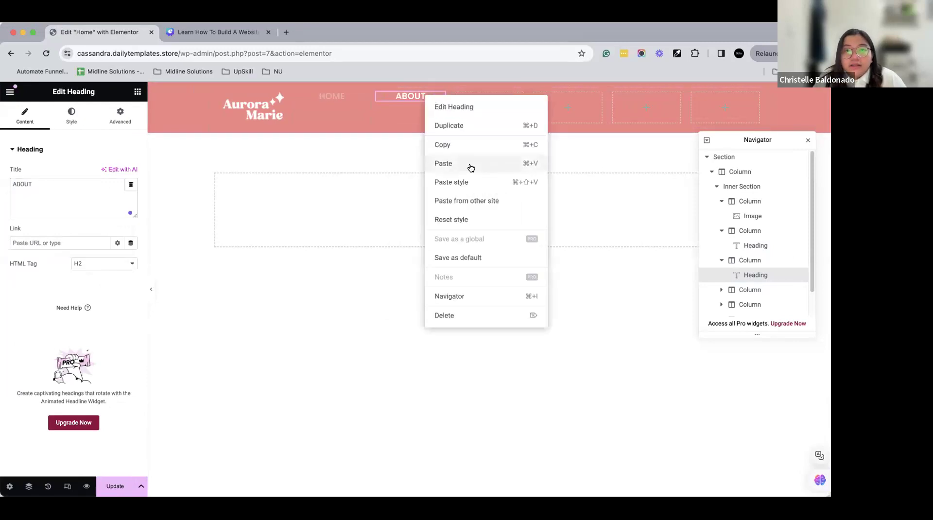
click(465, 146)
right_click(470, 98)
click(509, 188)
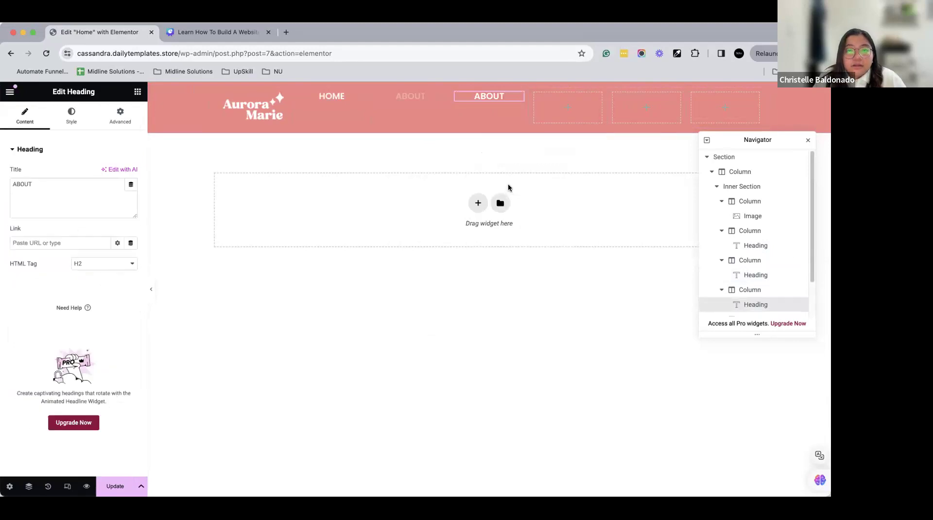
click(73, 185)
key(super+a)
text(SERVK)
key(BackSpace)
text(ICES)
- Copy the SERVICES heading into the fourth menu column and change the copy's title to PORTFOLIO
right_click(463, 93)
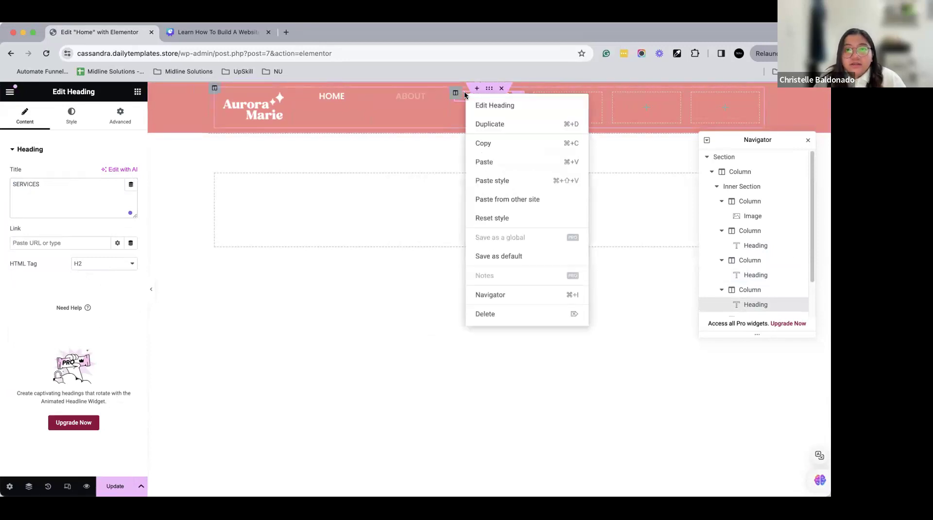
click(514, 149)
right_click(559, 117)
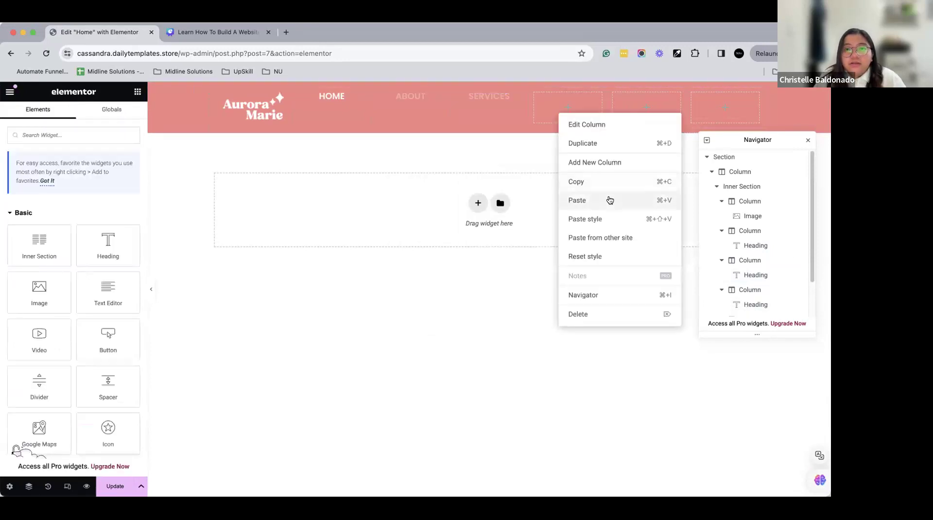
click(609, 199)
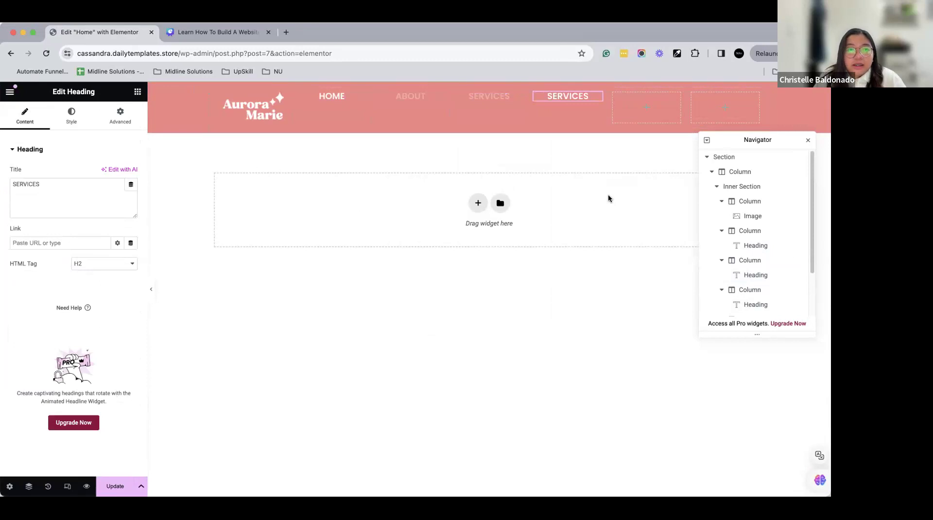
triple_click(87, 190)
text(PORT)
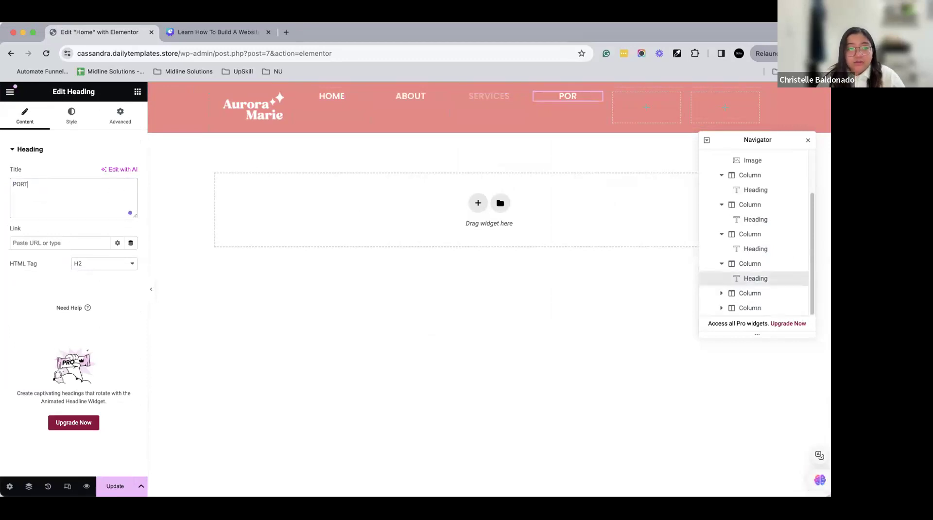
text(FOLIO)
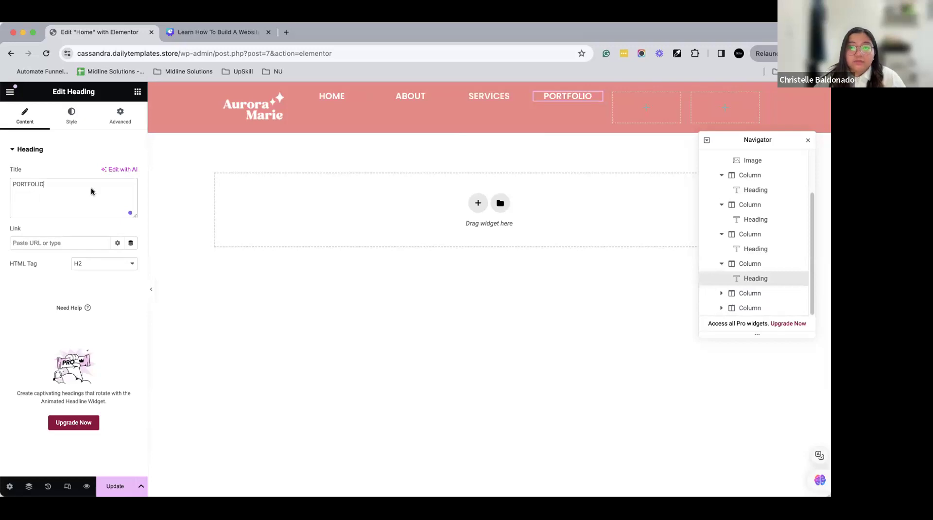
- Copy the PORTFOLIO heading into the fifth menu column and change the copy's title to BLOG
right_click(549, 97)
click(583, 147)
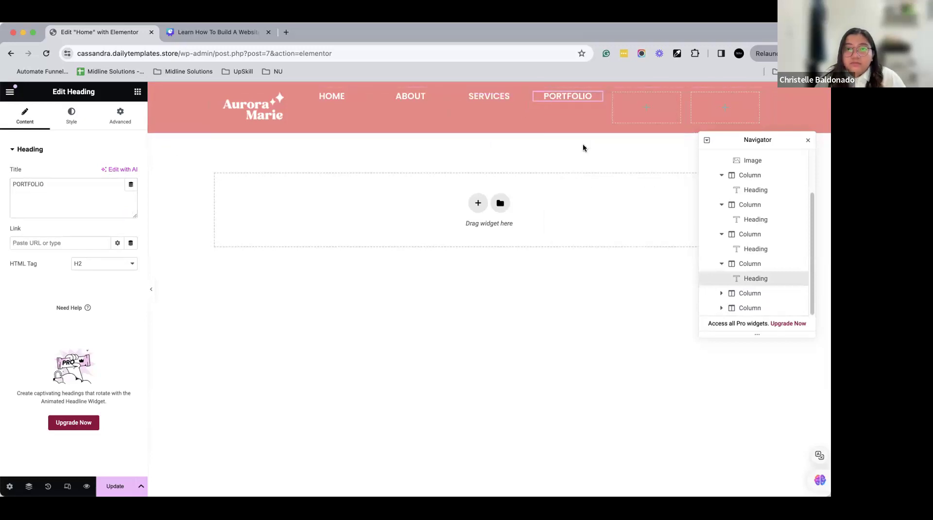
right_click(634, 123)
click(660, 196)
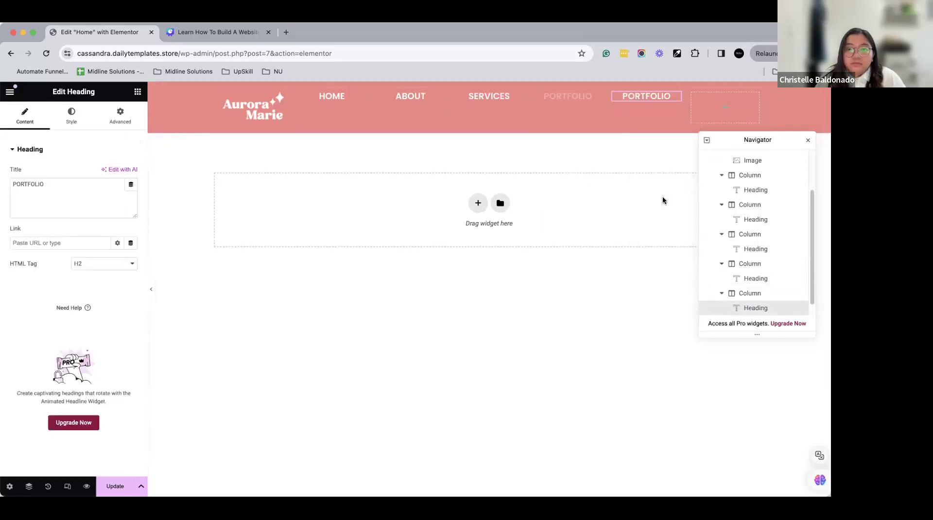
triple_click(73, 200)
text(BLOG)
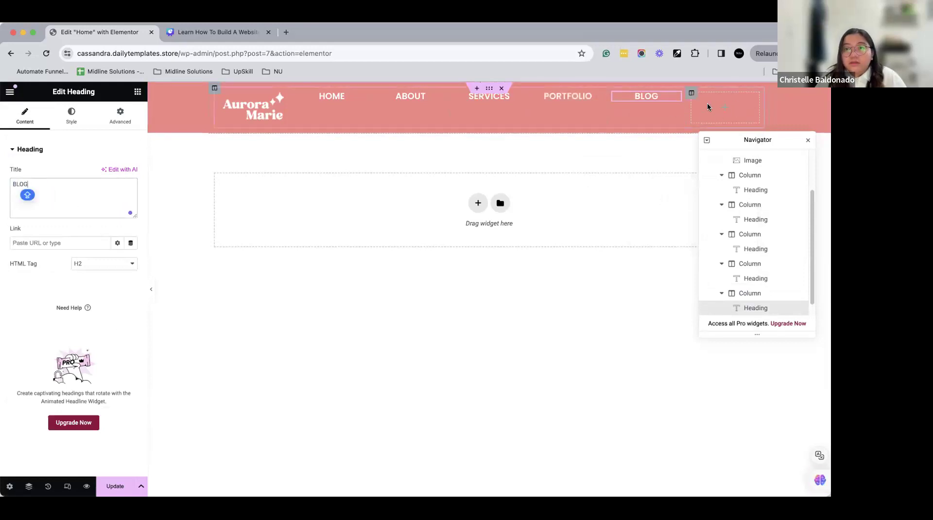
- Copy the BLOG heading into the last empty header column and change the copy's title to CONTACT
right_click(666, 100)
click(690, 150)
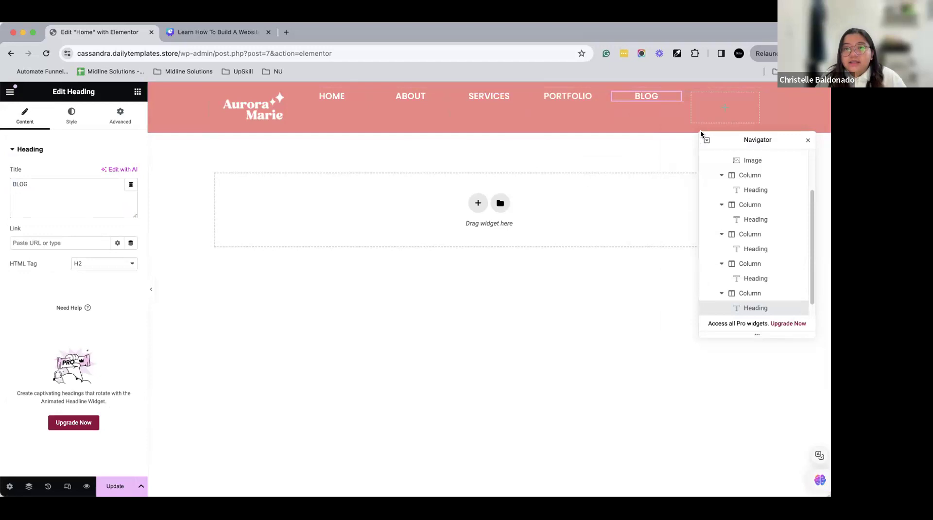
right_click(712, 114)
click(729, 199)
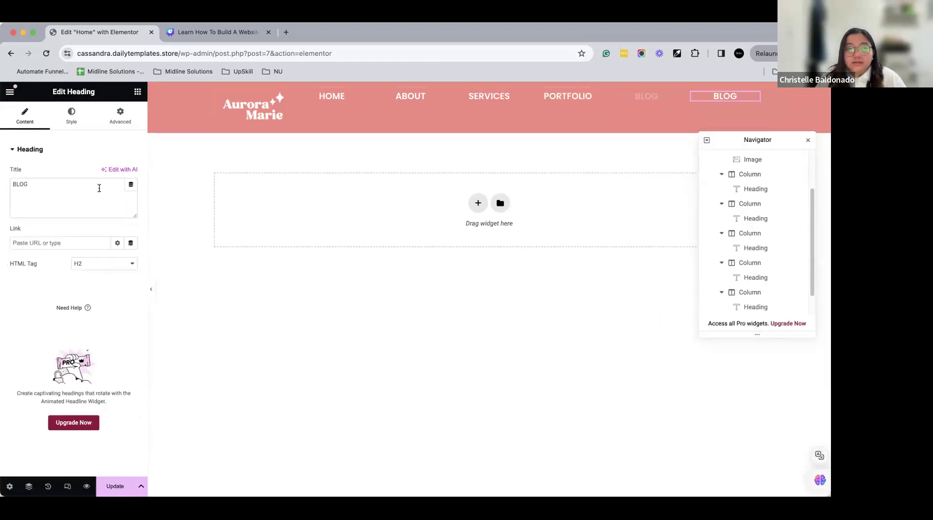
text(CONTACT)
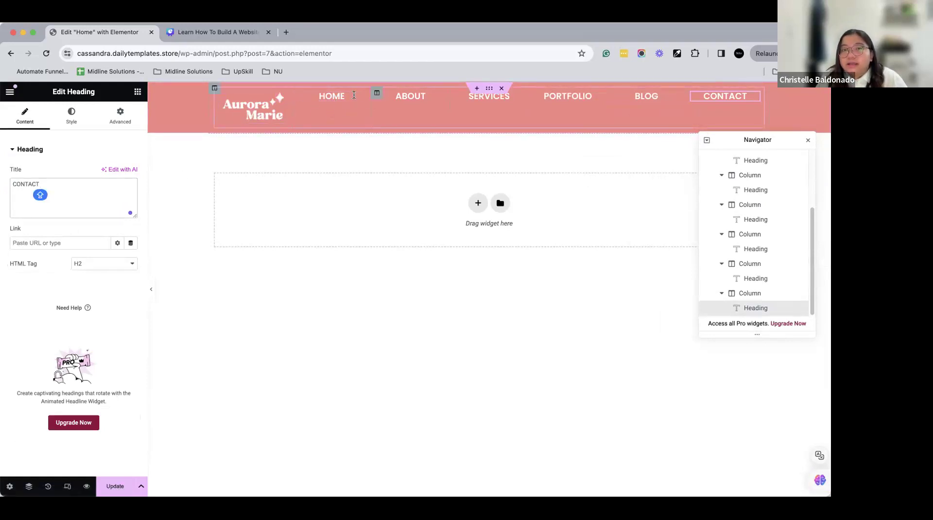
- Set the padding of the column holding the HOME heading to 35 px on top and 0 on the other sides
click(298, 92)
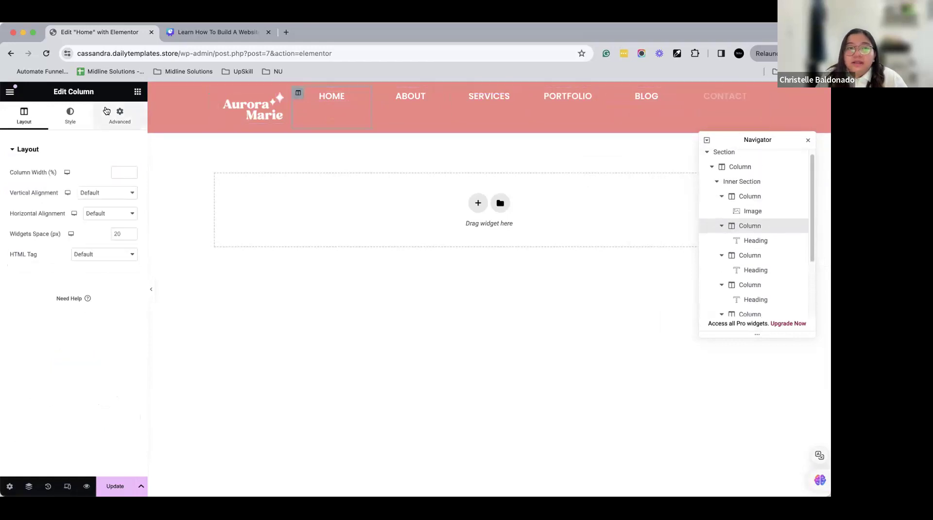
click(105, 111)
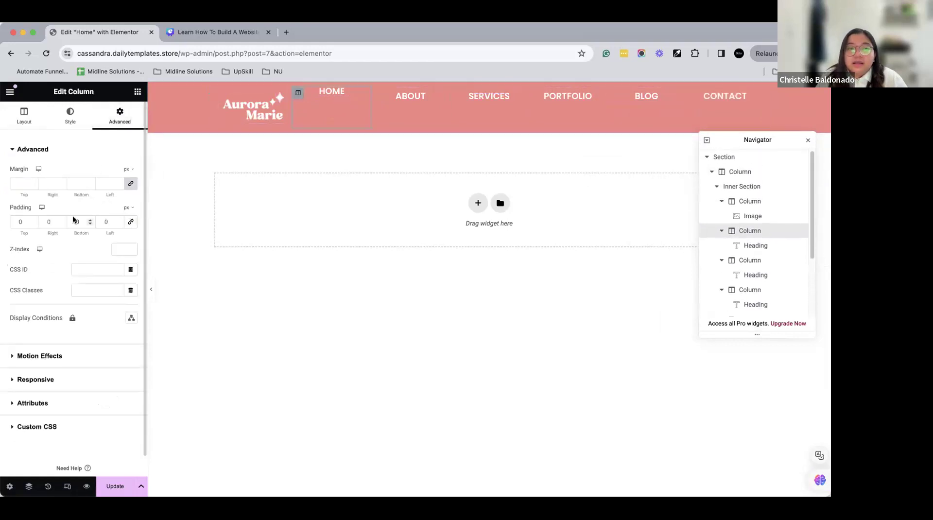
click(32, 222)
text(3)
double_click(32, 220)
drag(32, 222, 32, 222)
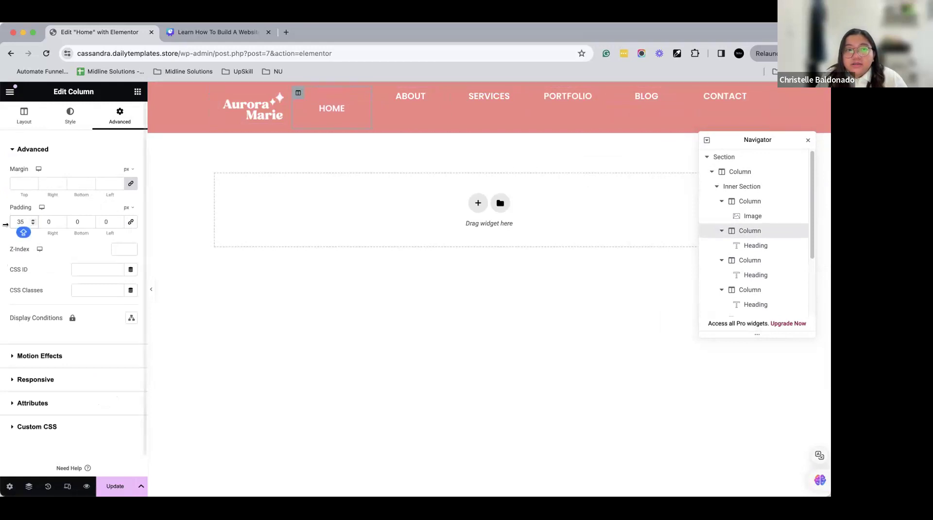
double_click(20, 222)
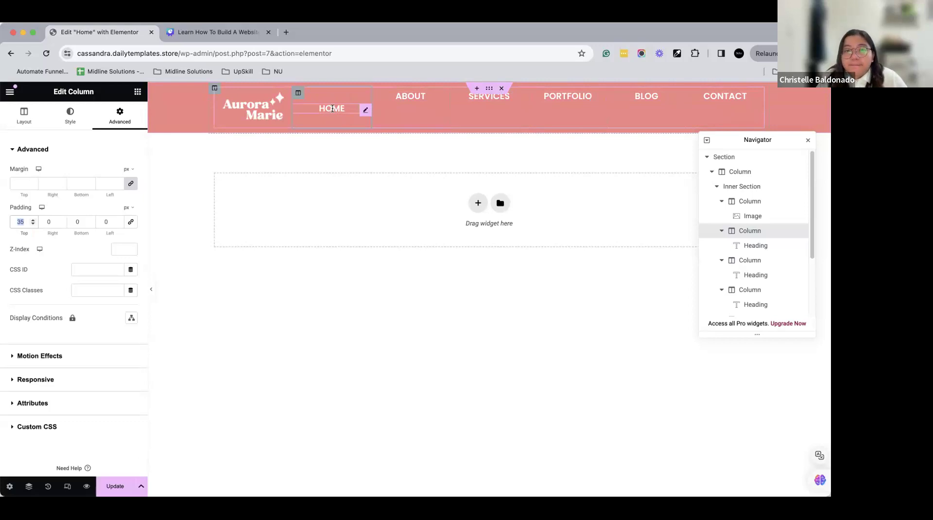
- Try to copy the HOME heading's style and paste it onto the ABOUT heading
right_click(330, 108)
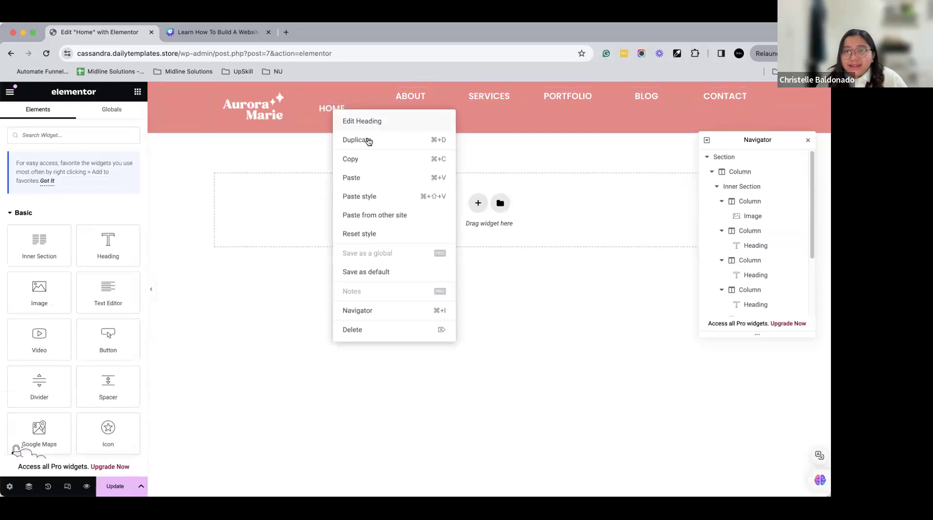
click(370, 165)
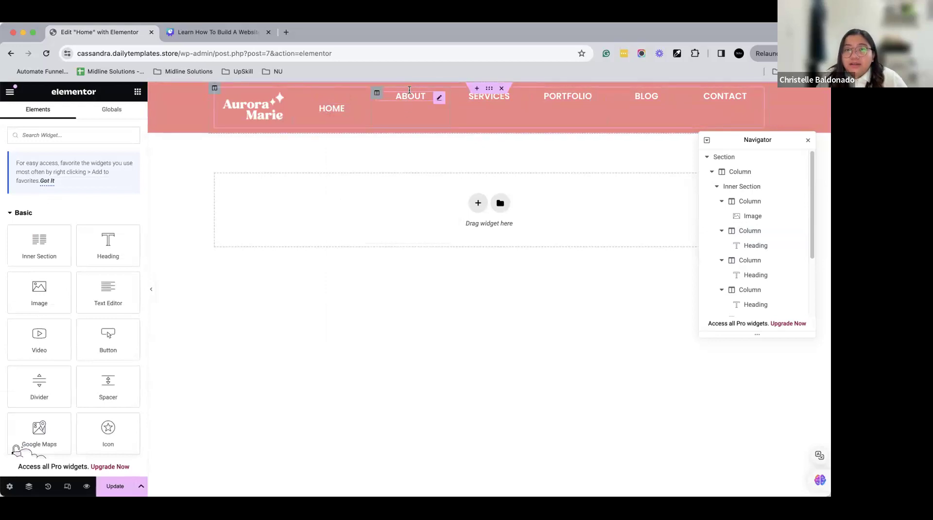
right_click(415, 93)
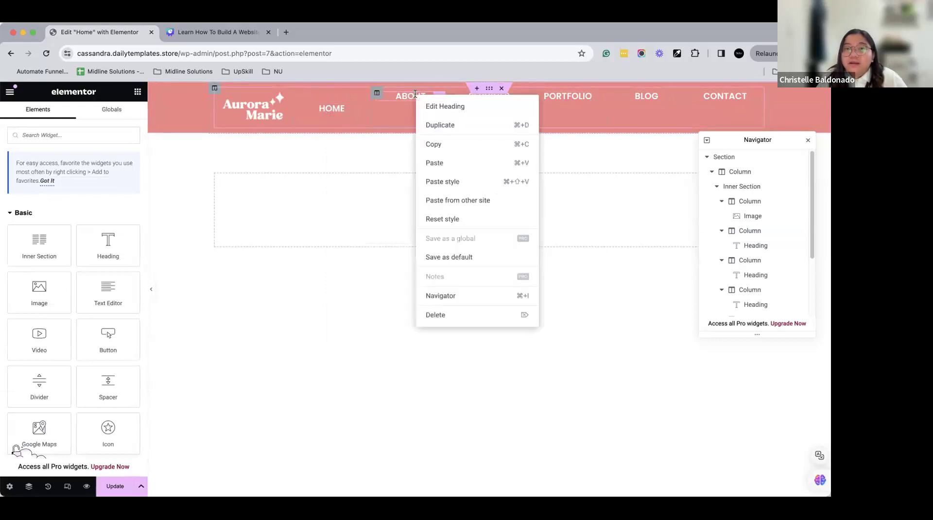
click(443, 182)
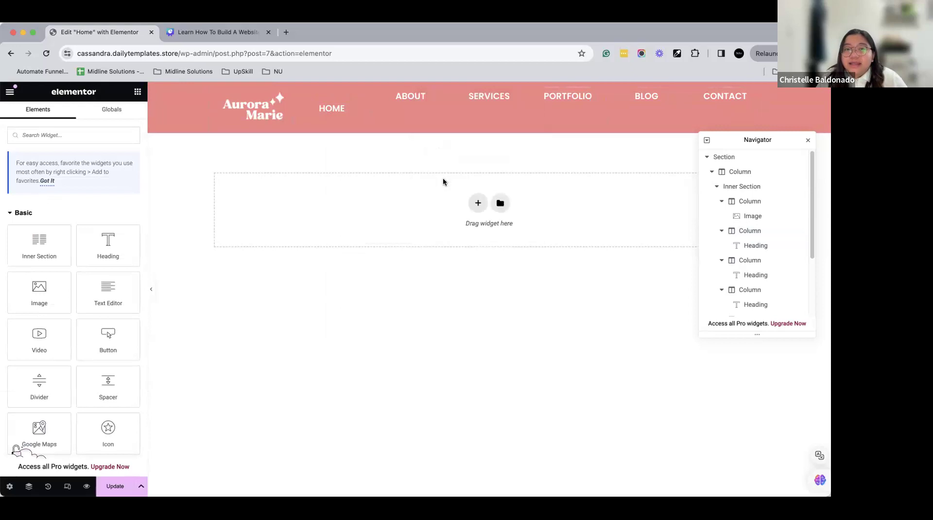
right_click(411, 94)
click(448, 182)
click(426, 93)
right_click(437, 98)
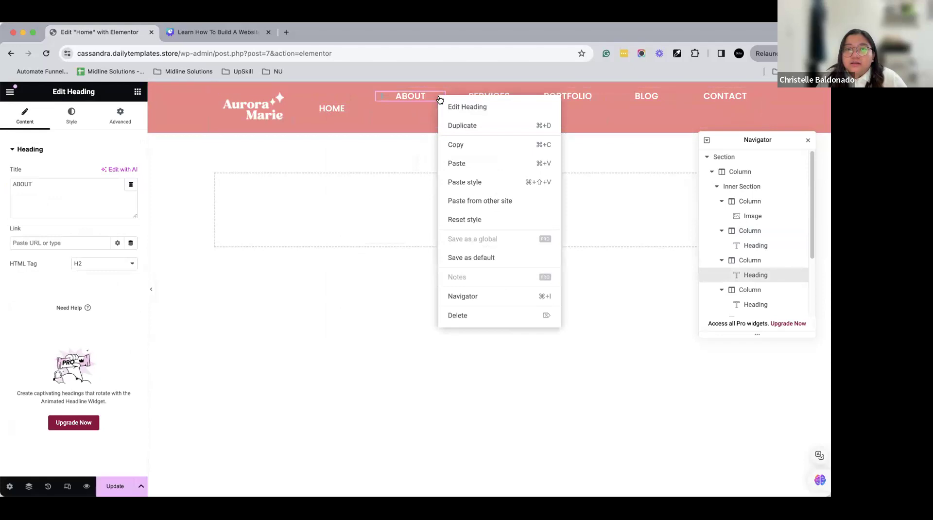
click(471, 182)
right_click(311, 111)
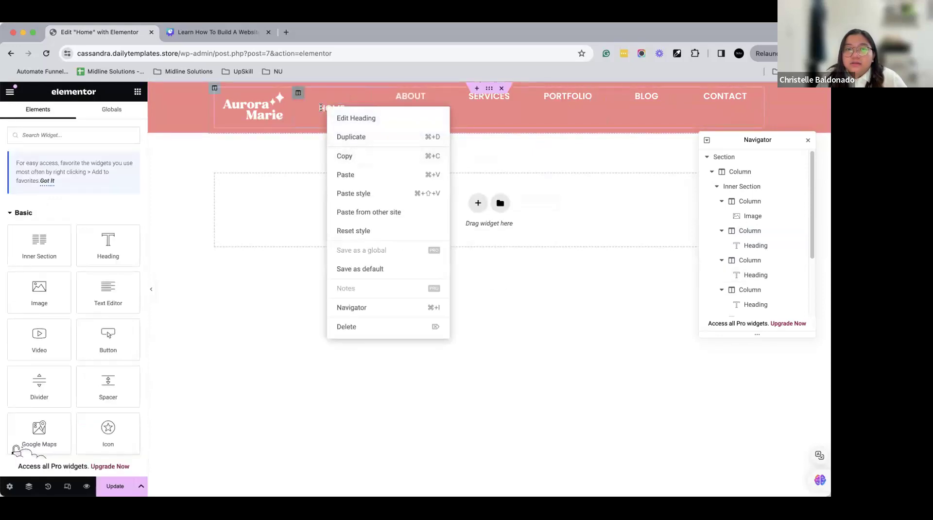
click(316, 107)
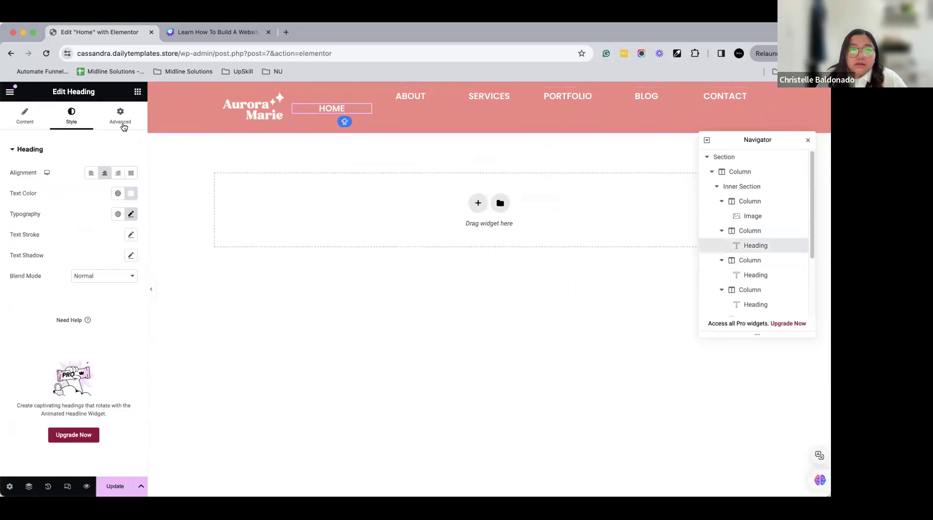
click(120, 116)
- Copy the HOME heading's column and paste its style onto the column holding the ABOUT heading
click(299, 94)
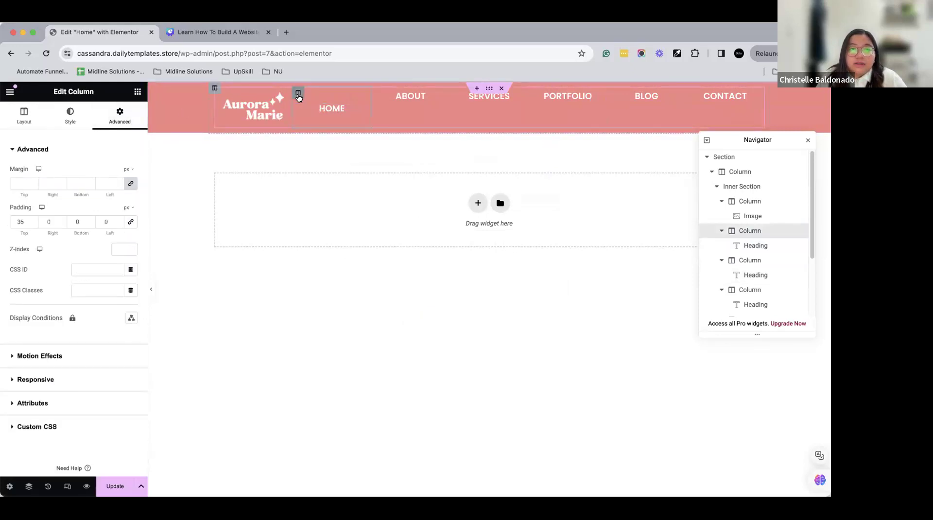
right_click(298, 93)
click(343, 157)
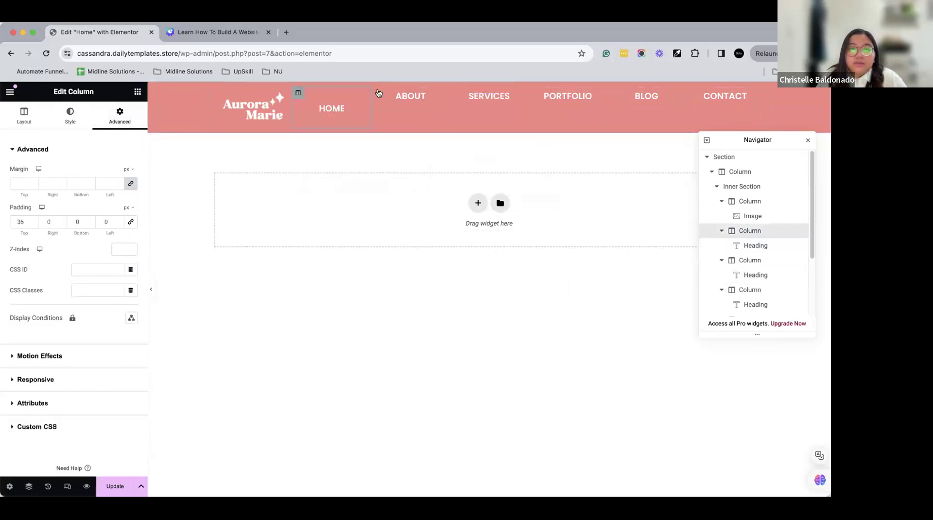
right_click(379, 94)
click(392, 197)
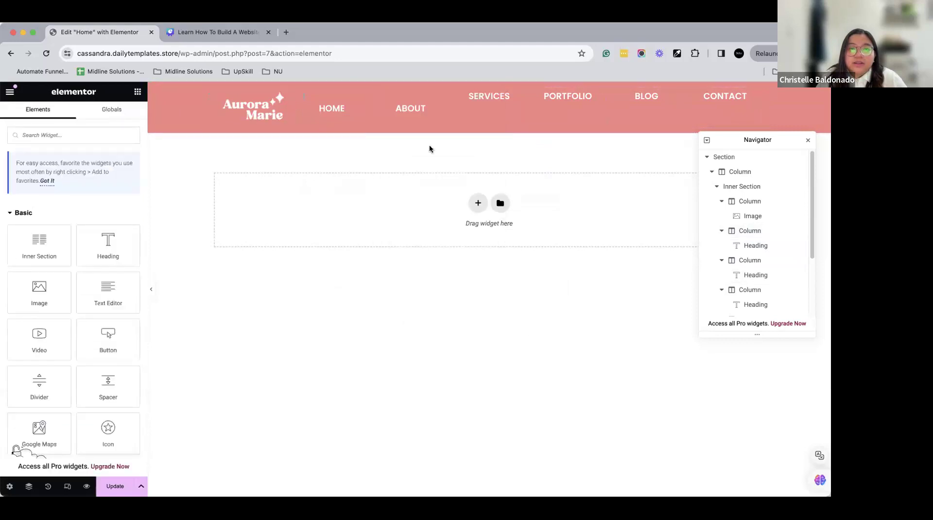
- Paste the copied HOME column style onto the SERVICES, PORTFOLIO, BLOG and CONTACT columns
right_click(458, 95)
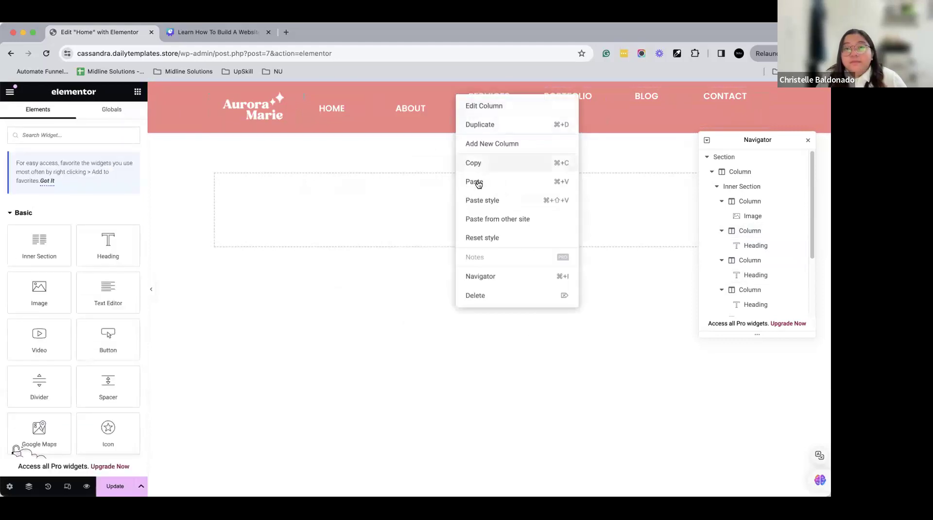
click(477, 200)
right_click(537, 94)
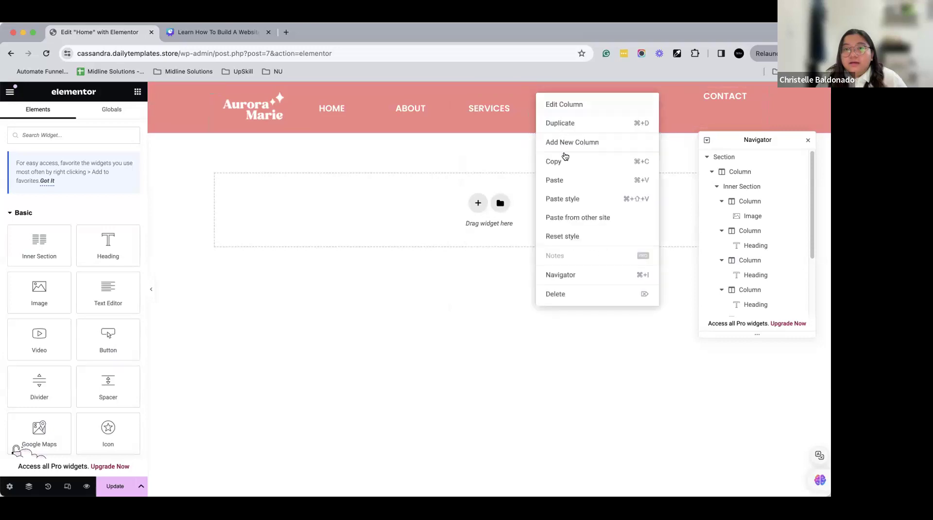
click(564, 198)
right_click(618, 104)
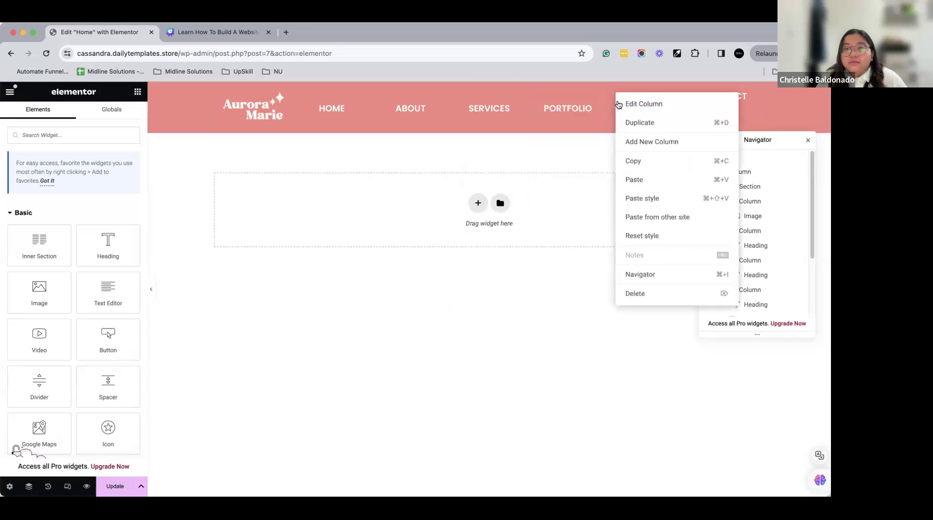
click(645, 197)
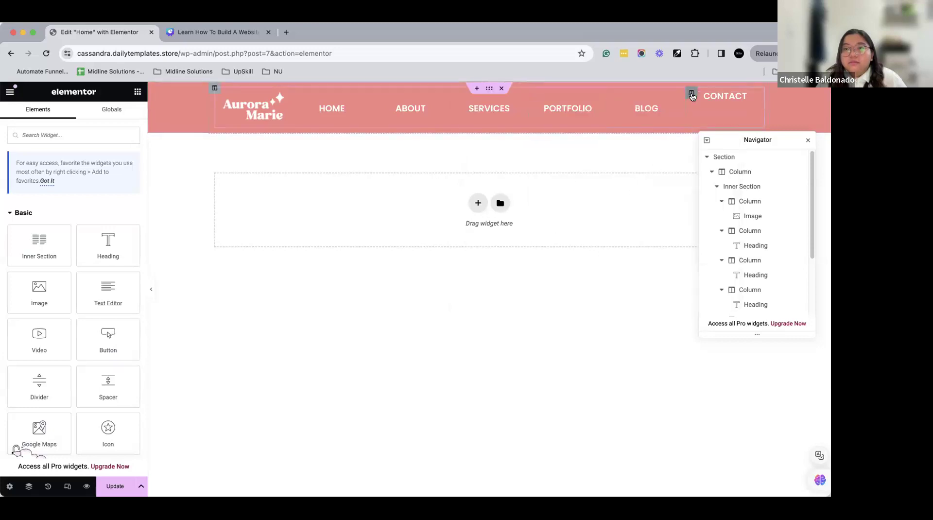
right_click(692, 96)
click(714, 198)
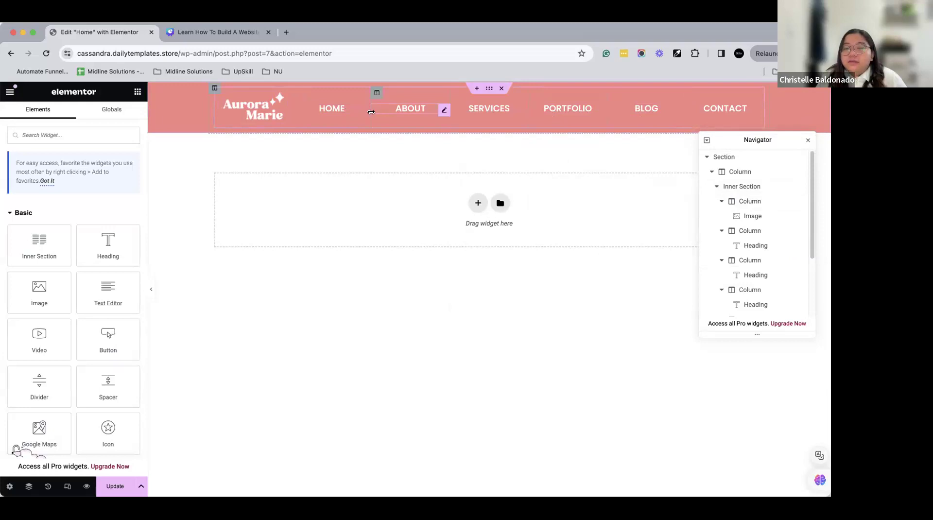
- Link the HOME heading in the header to the site's Home page
click(364, 112)
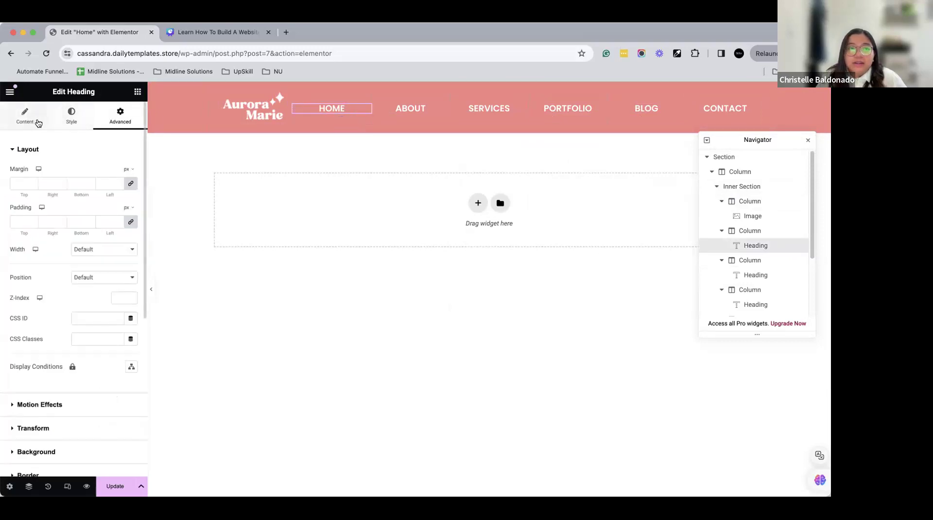
click(38, 124)
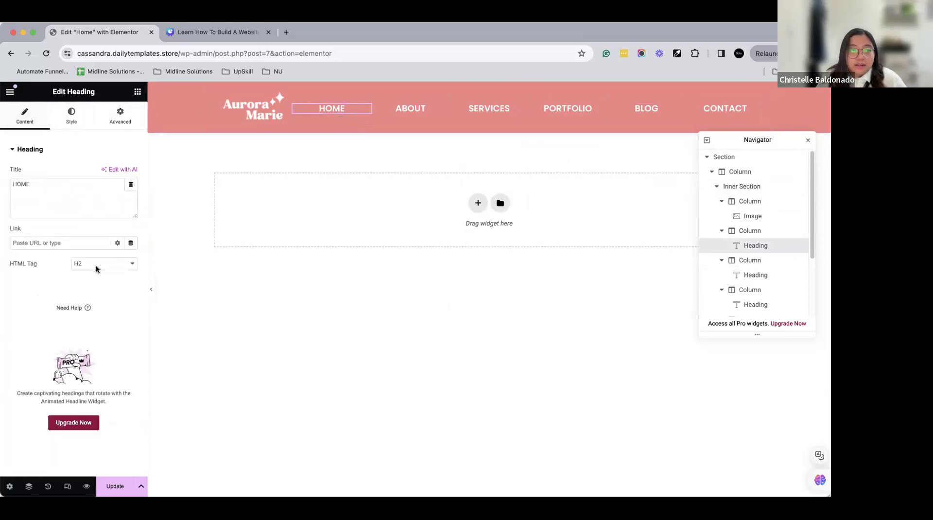
click(16, 229)
text(HOME)
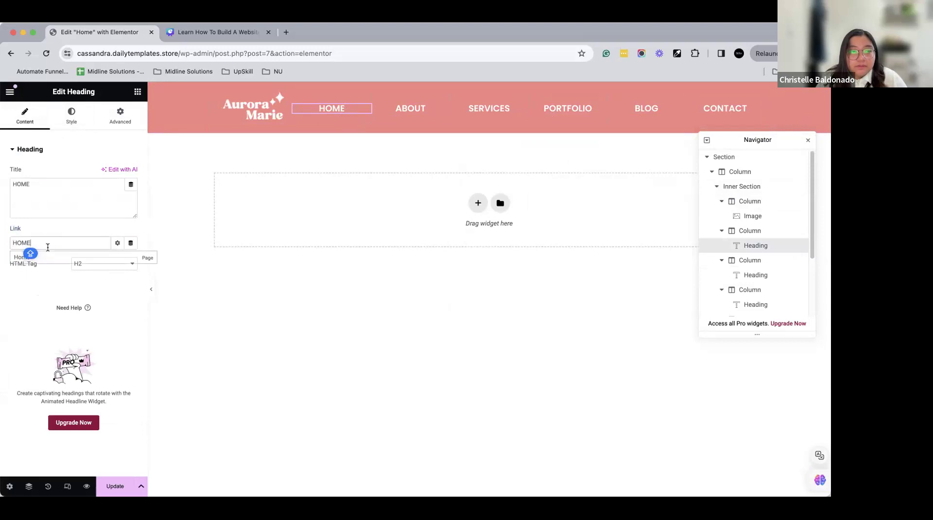
click(57, 261)
- Link the ABOUT heading in the header to the site's About page
click(432, 111)
text(ABOUT)
click(50, 260)
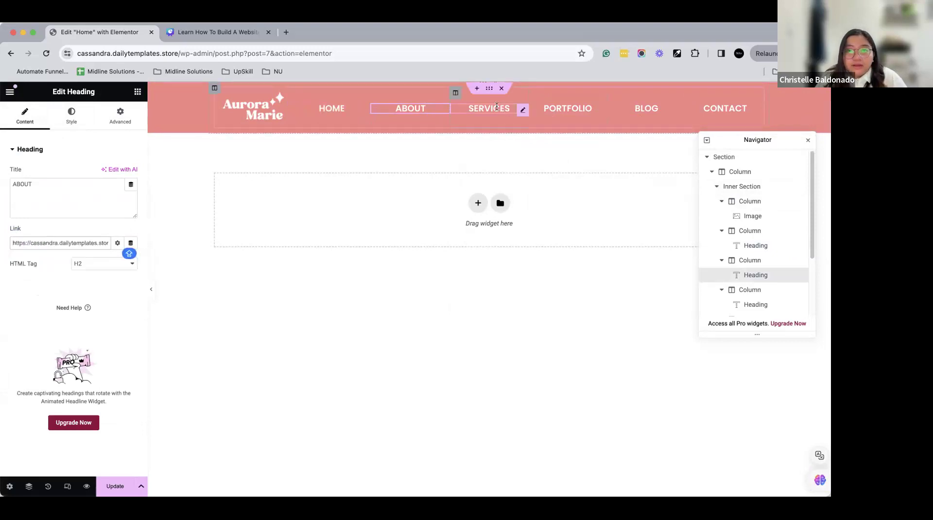
- Link the SERVICES heading in the header to the site's Services page
click(496, 107)
click(63, 243)
text(SERV)
click(54, 261)
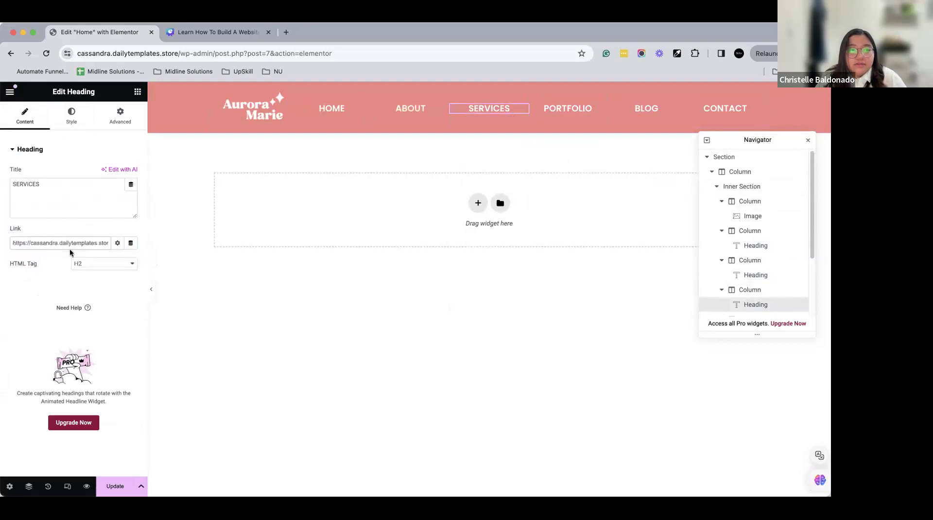
- Link the PORTFOLIO heading in the header to the site's Portfolio page
click(559, 113)
click(75, 241)
text(PORT)
click(63, 262)
- Link the BLOG heading in the header to the site's Blog page
click(644, 108)
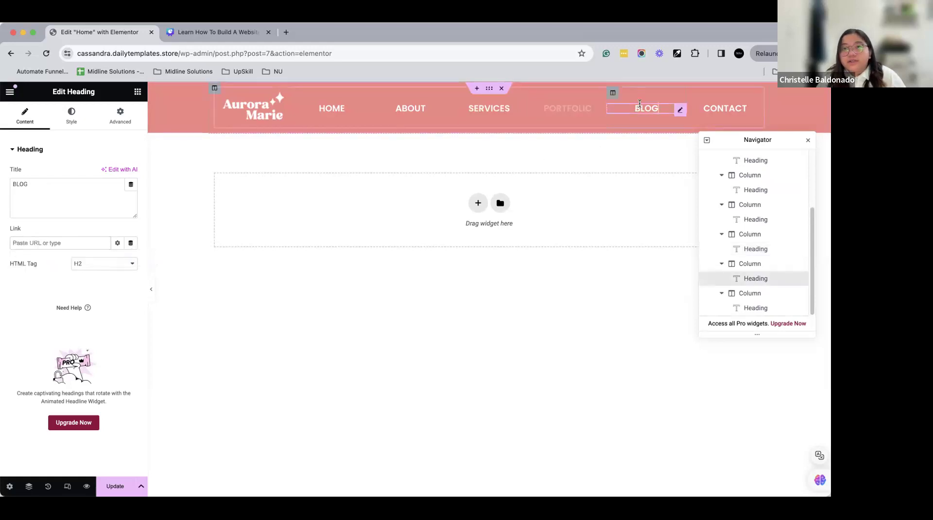
click(74, 241)
text(BLOG)
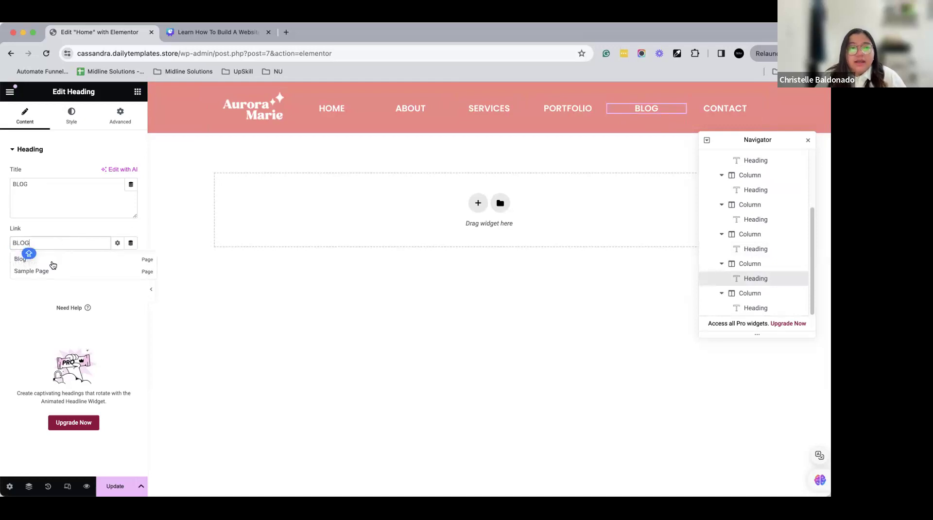
click(52, 264)
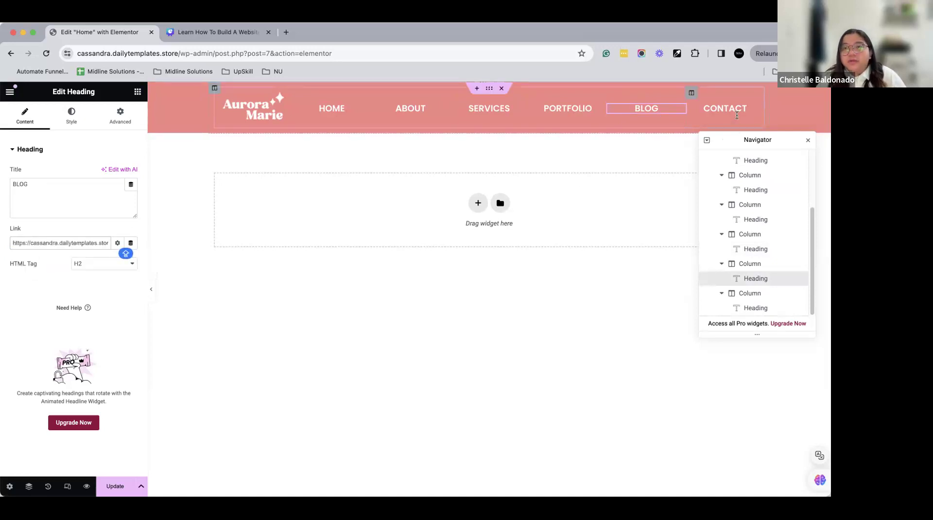
- Link the CONTACT heading in the header to the site's Contact page
click(737, 108)
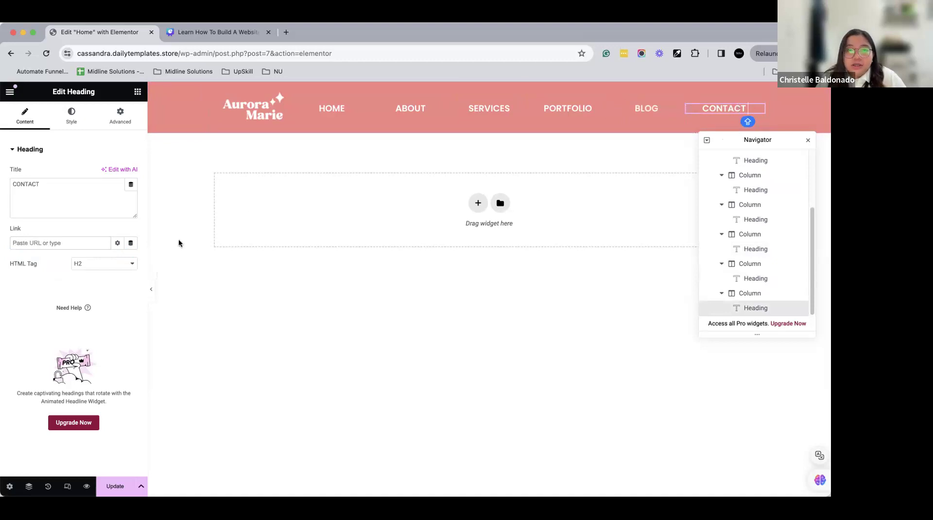
click(57, 245)
text(CONTACT)
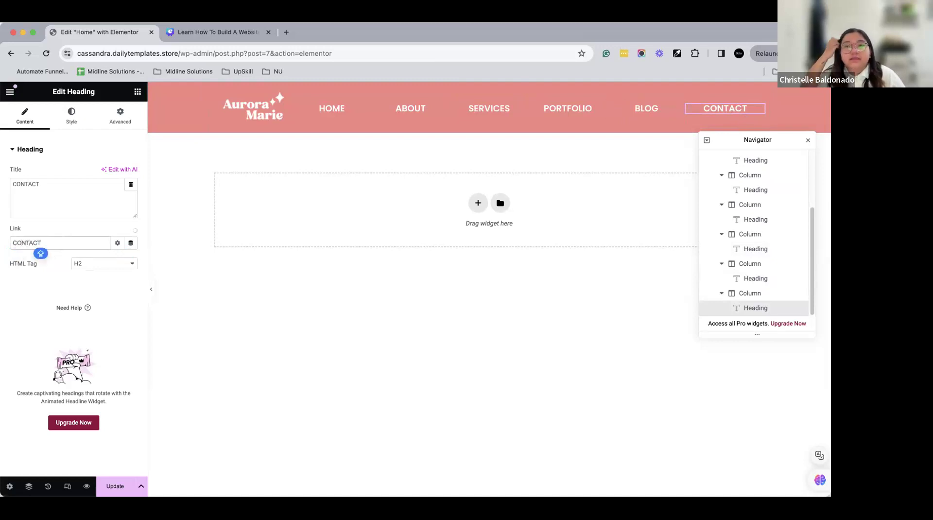
click(63, 262)
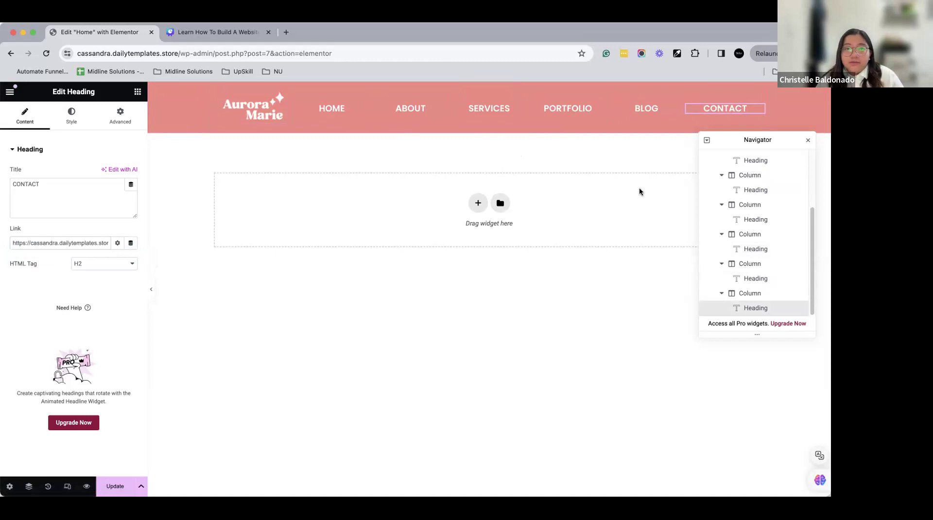
- Add a new section with a single-column structure below the header
click(473, 205)
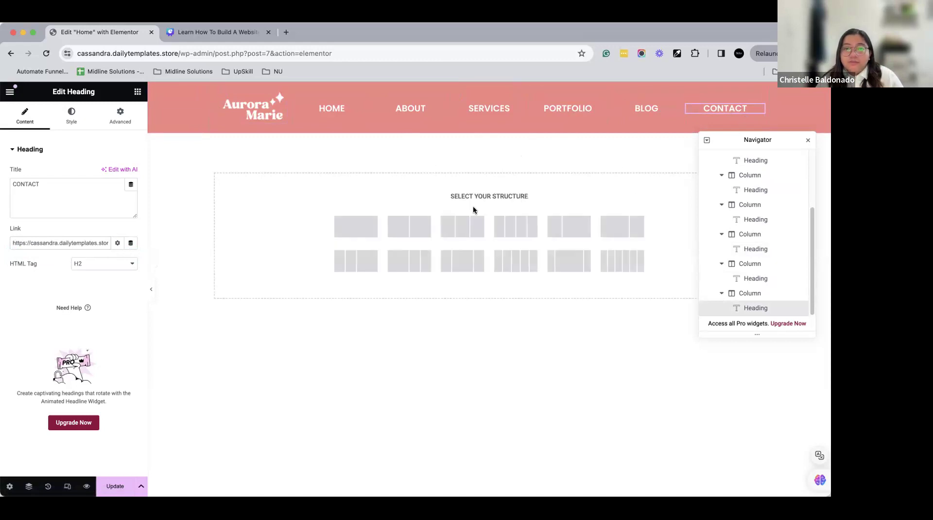
click(367, 229)
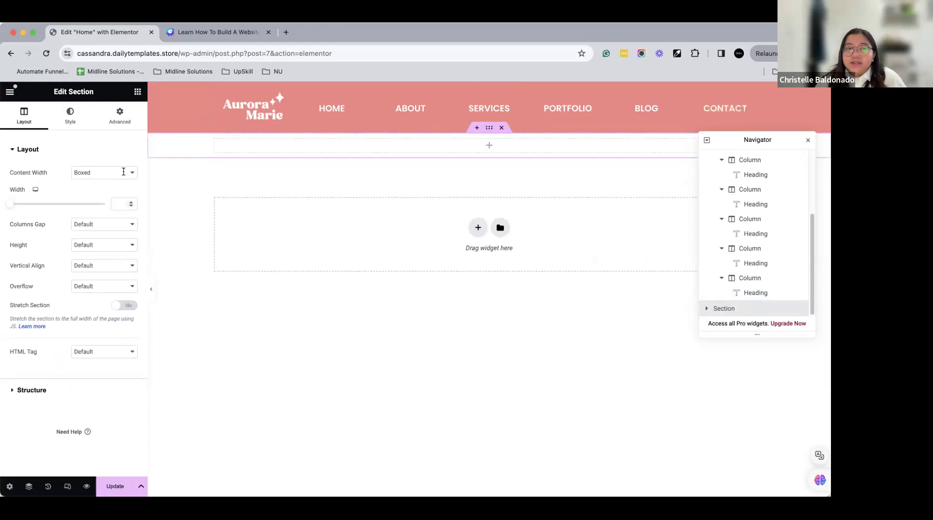
- Set the new section's height to Fit To Screen and give it Background-1.png as its background image with the Cover display size
click(125, 243)
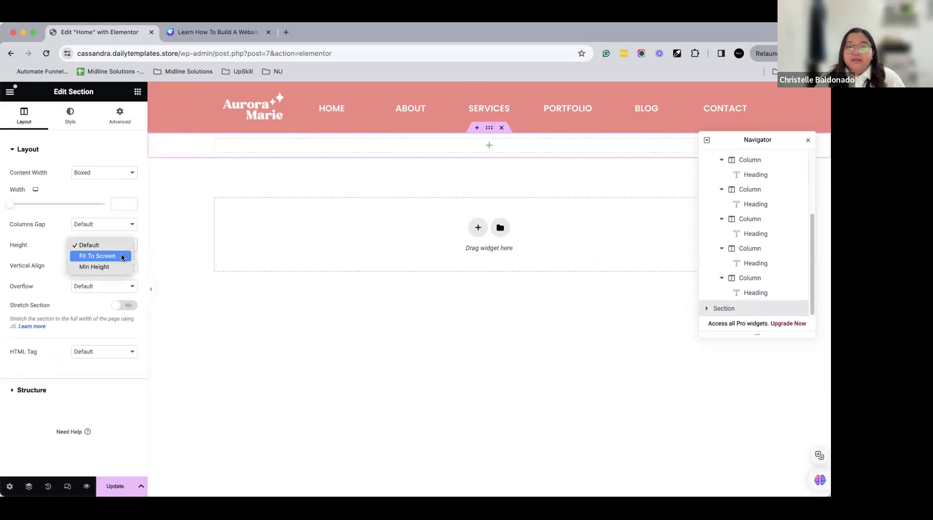
click(123, 256)
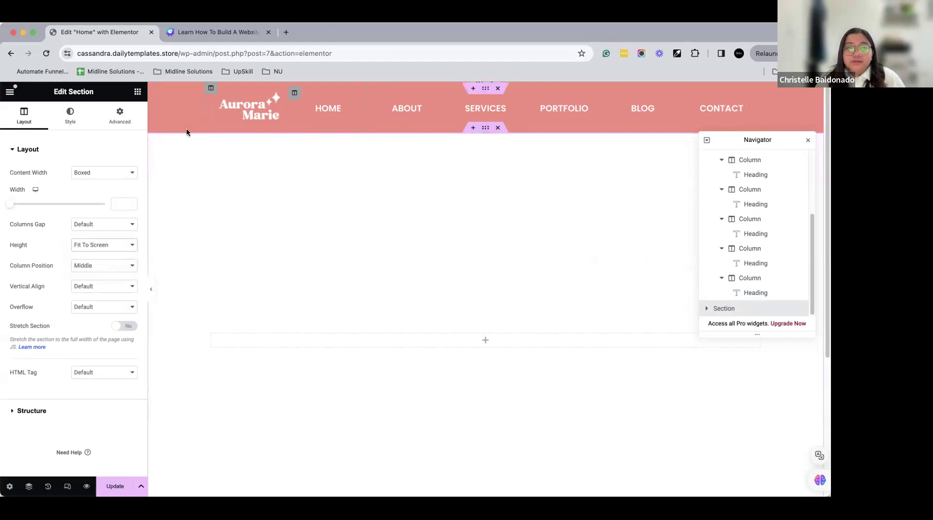
click(70, 116)
click(86, 197)
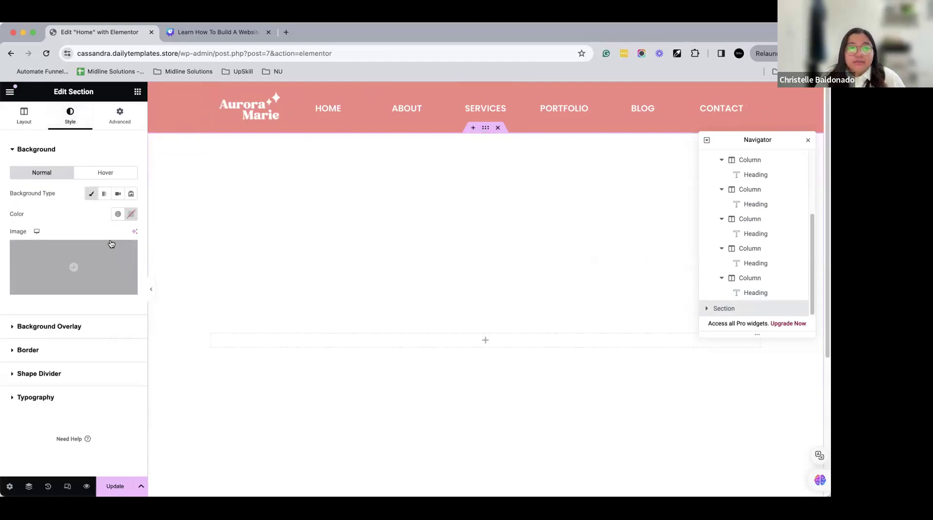
click(132, 220)
click(31, 263)
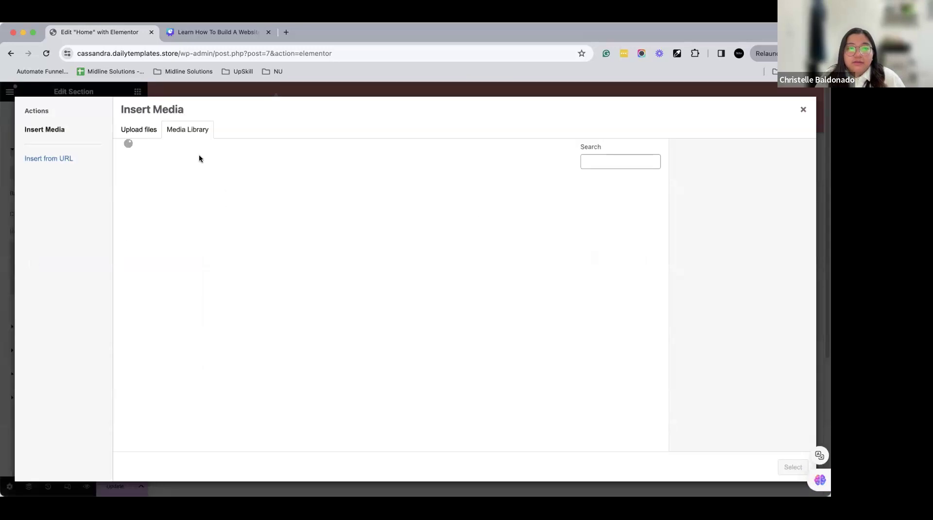
click(162, 278)
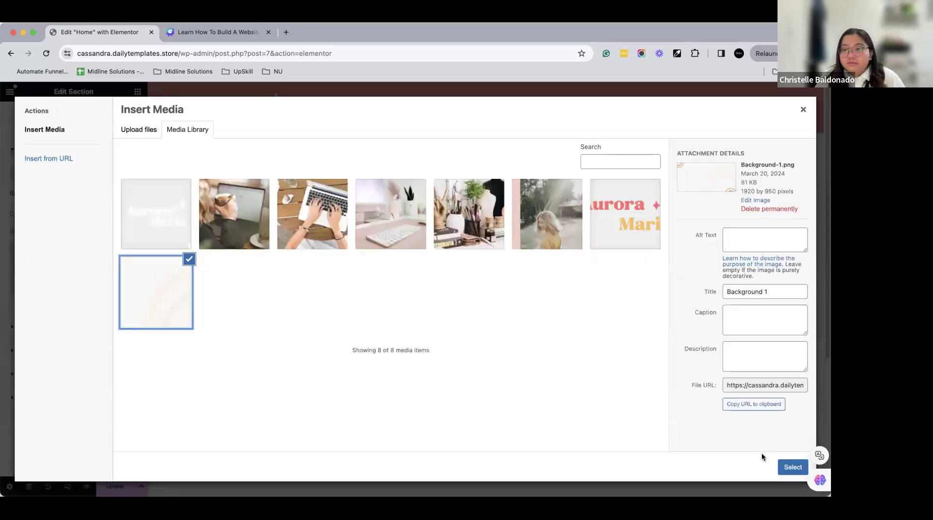
click(793, 467)
click(120, 400)
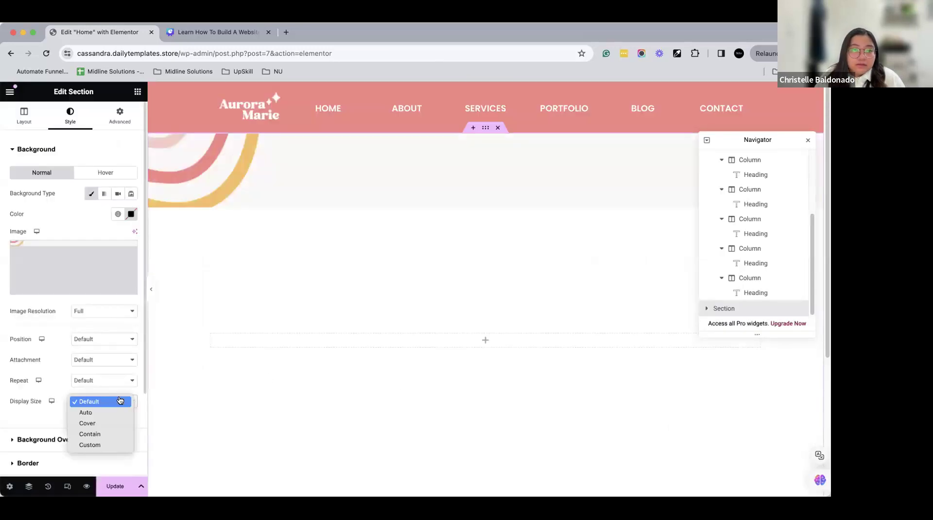
click(120, 426)
- Try the Center Center position for the section's background image, restore Default, and preview the page without the editing panel
click(123, 342)
click(119, 350)
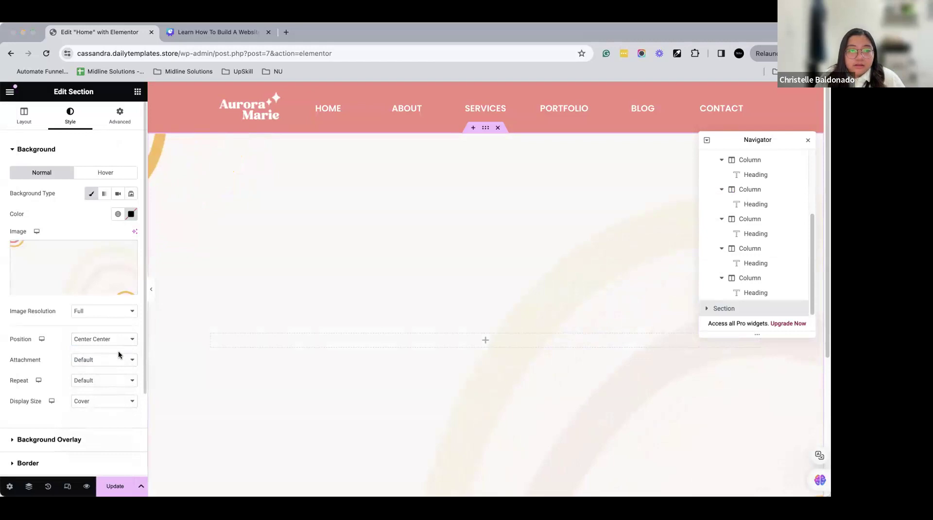
click(121, 338)
click(120, 336)
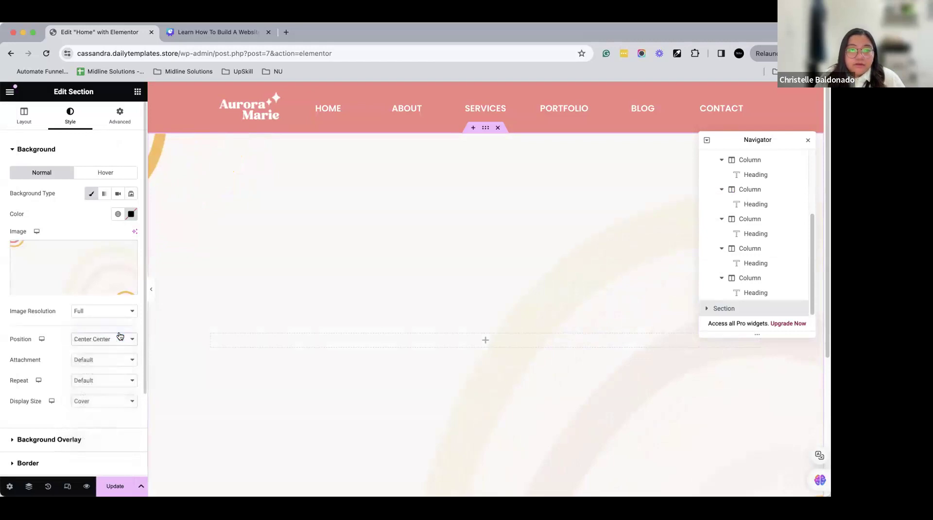
click(152, 294)
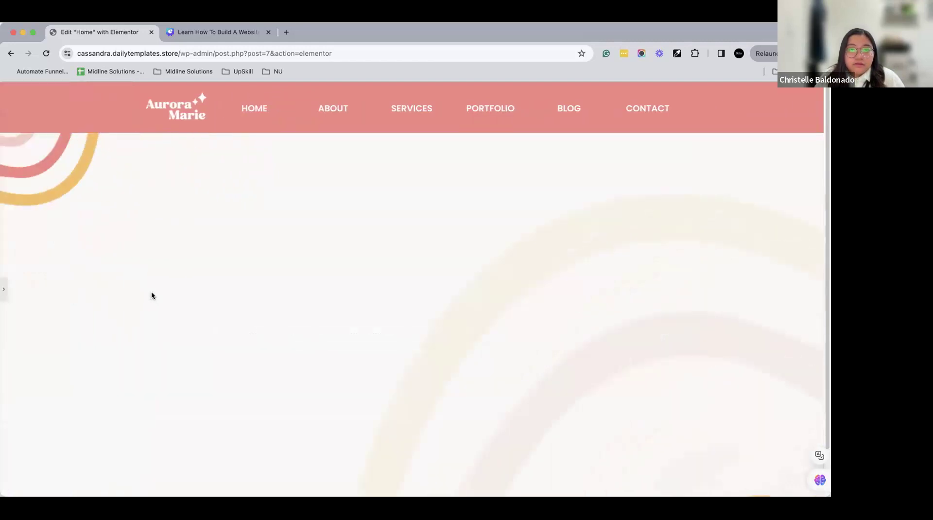
click(5, 290)
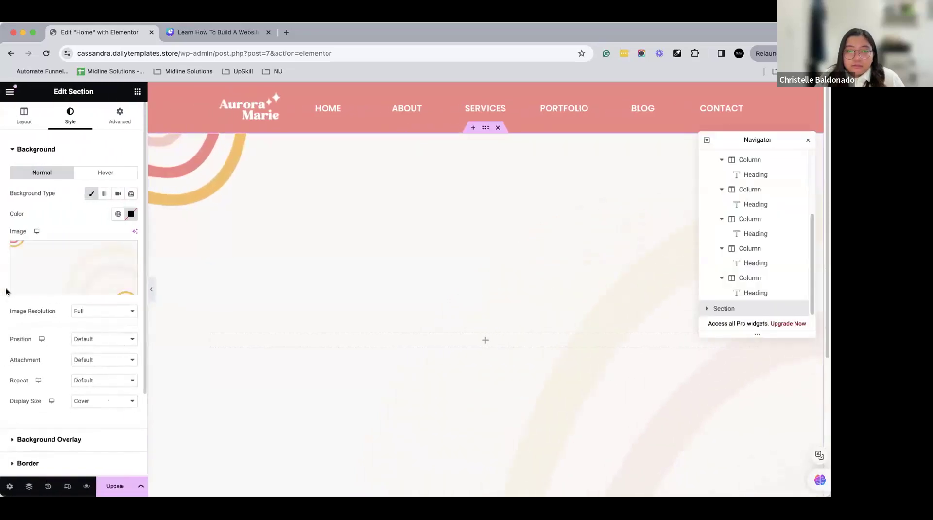
- Add a two-column Inner Section inside the new section and place an Image widget in its right column
click(483, 342)
drag(39, 245, 499, 346)
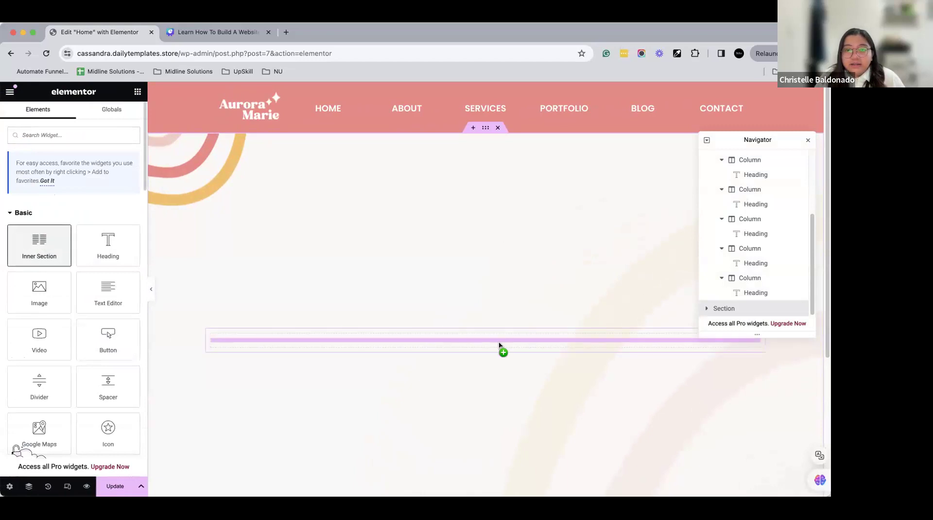
click(622, 340)
drag(55, 291, 625, 346)
- Set the right column's image to the media library photo of the desk with the wooden hand and brushes
mouse_move(96, 224)
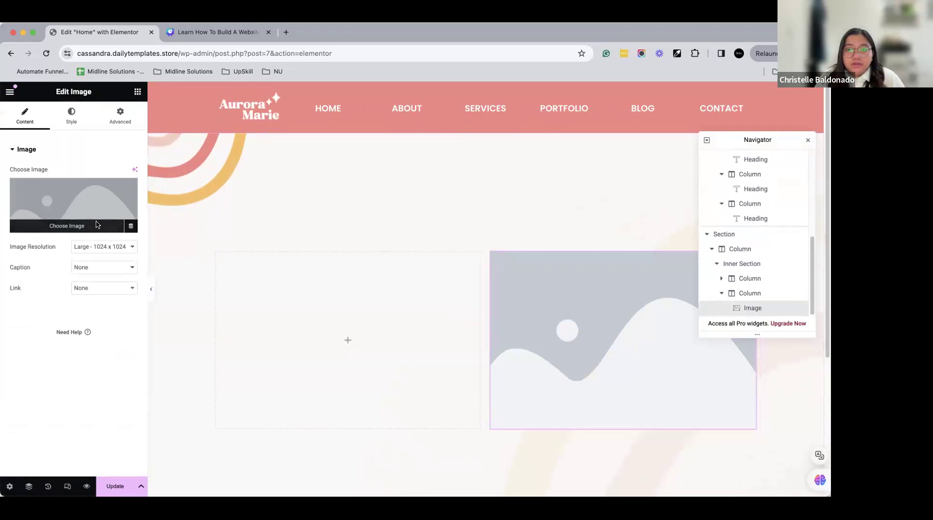
click(96, 225)
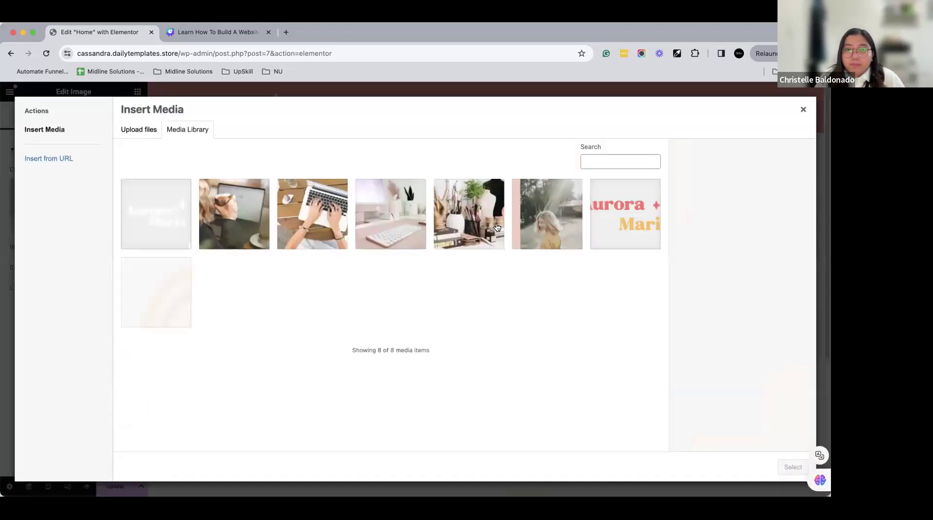
click(500, 224)
click(796, 467)
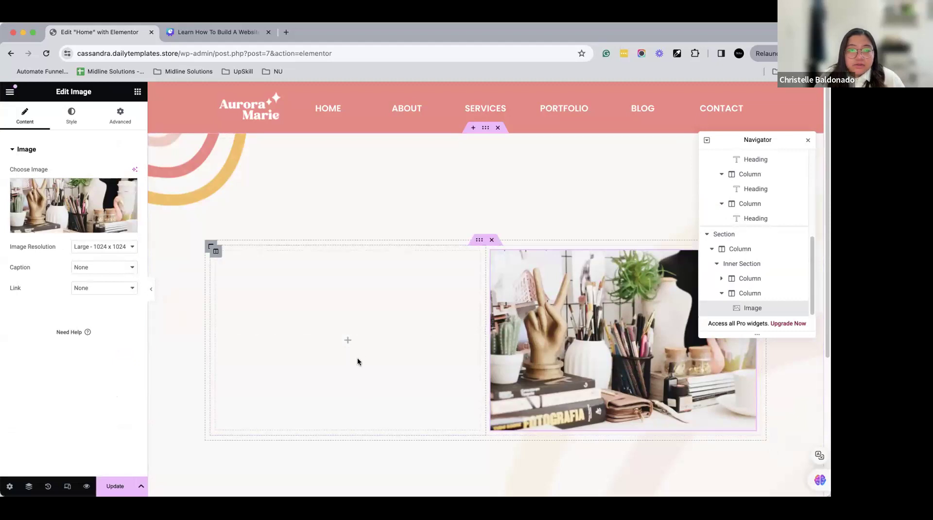
- Add a Heading widget to the left column of the inner section and set its HTML tag to H1
click(351, 342)
drag(108, 245, 377, 331)
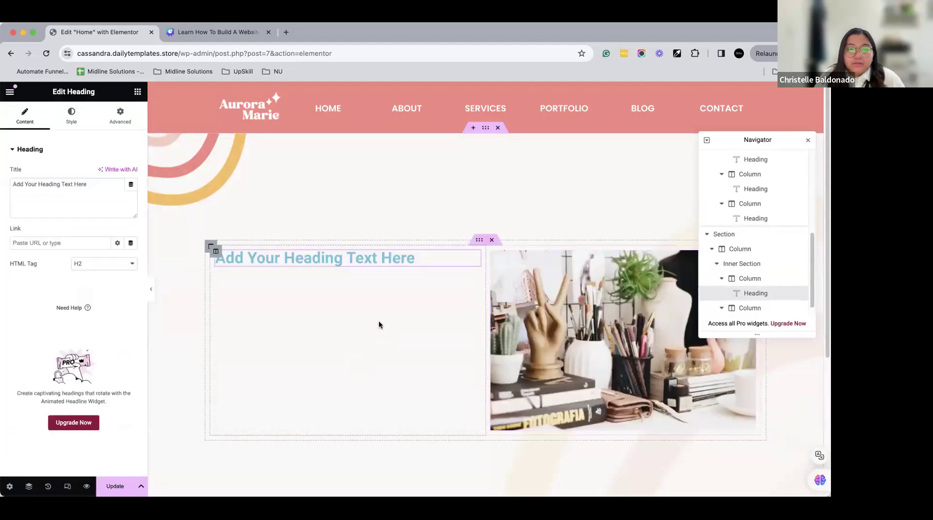
click(80, 265)
click(83, 253)
- Set the left column's heading text to "YOUR CAPTIVATING HEADLINE GOES HERE"
triple_click(82, 201)
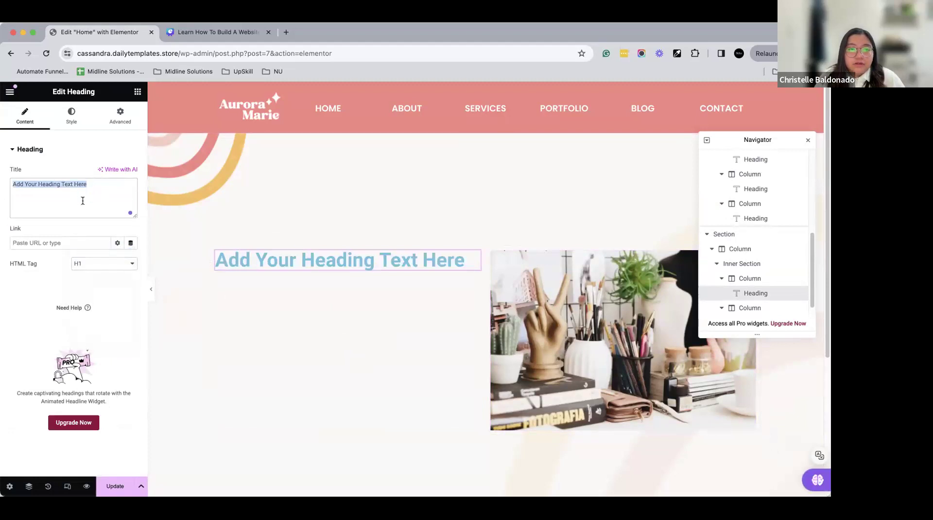
text(your)
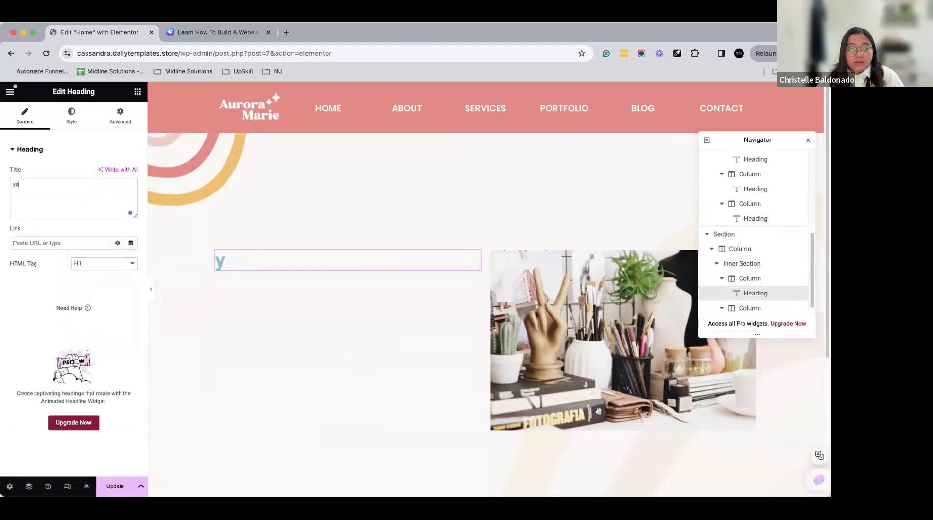
key(BackSpace)
text(Y)
key(BackSpace)
key(BackSpace)
text(Y)
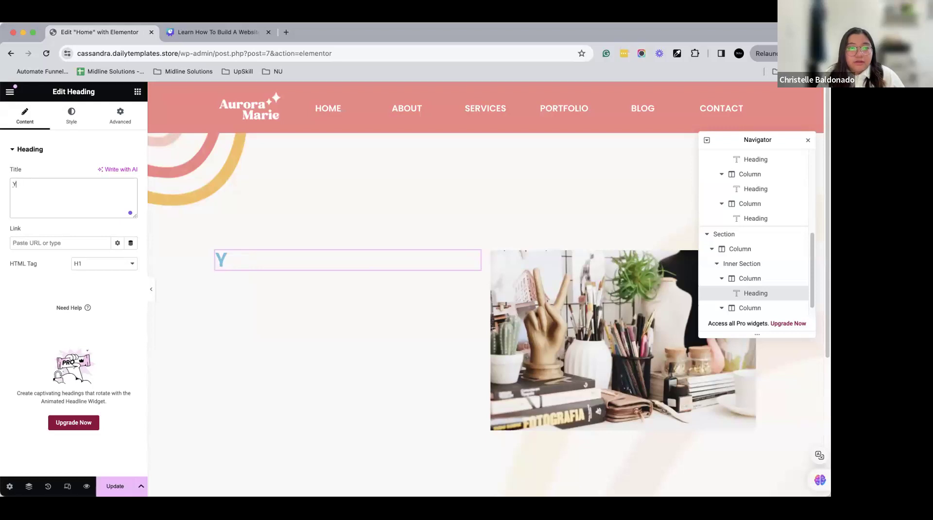
text(OUR CAPITAVATING)
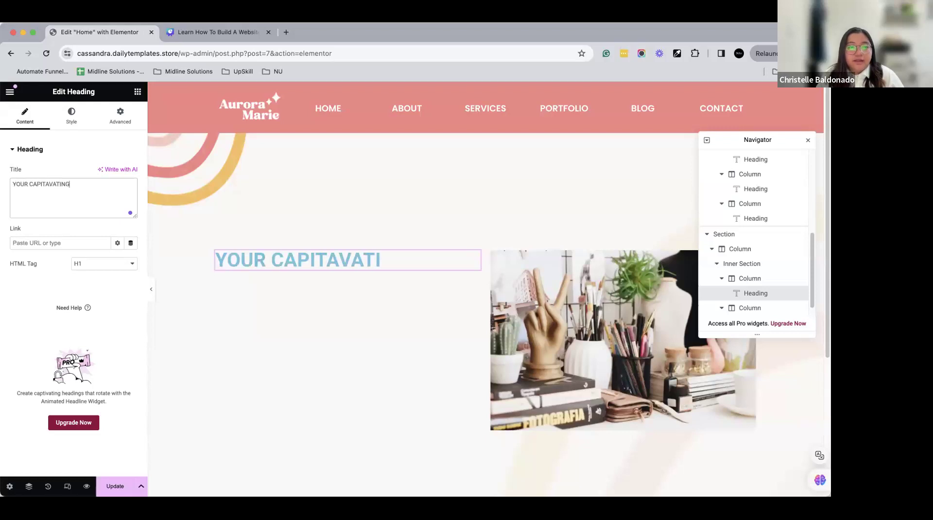
key(BackSpace)
key(BackSpace)
key(BackSpace)
key(BackSpace)
key(BackSpace)
key(BackSpace)
key(BackSpace)
key(BackSpace)
key(BackSpace)
key(BackSpace)
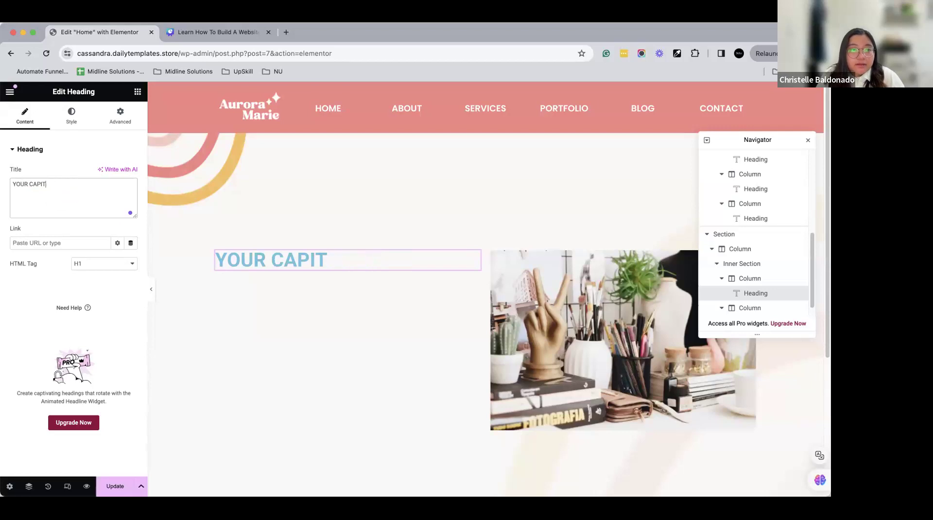
text(TIVATING )
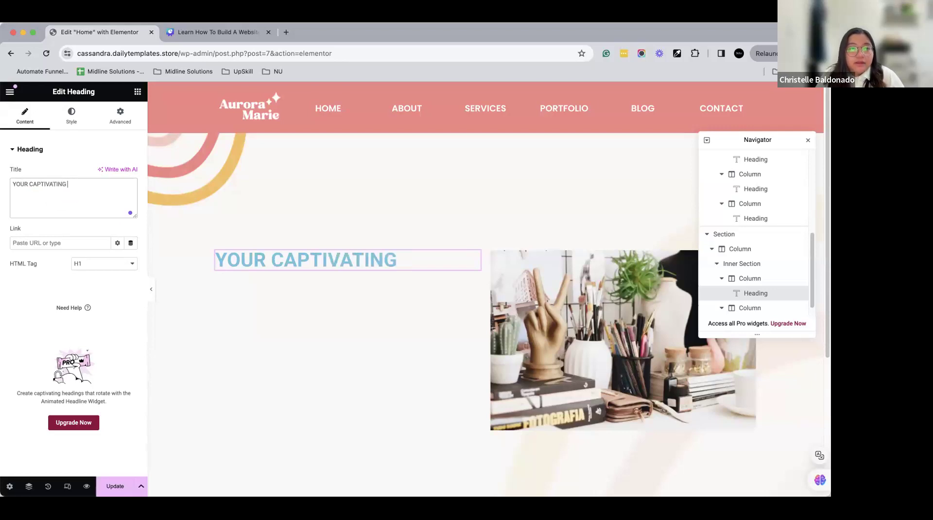
text(HEADLINE GOES HERE)
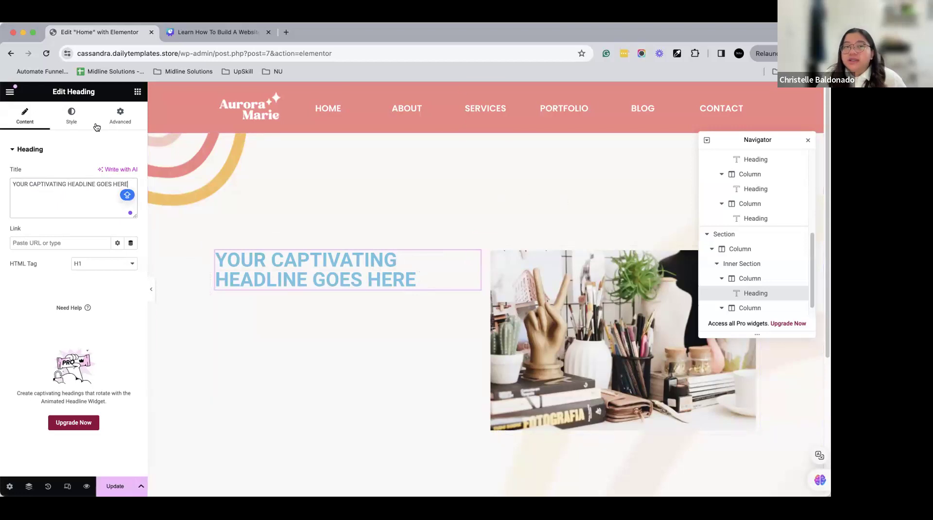
- Set the headline's text color to F28482
click(70, 117)
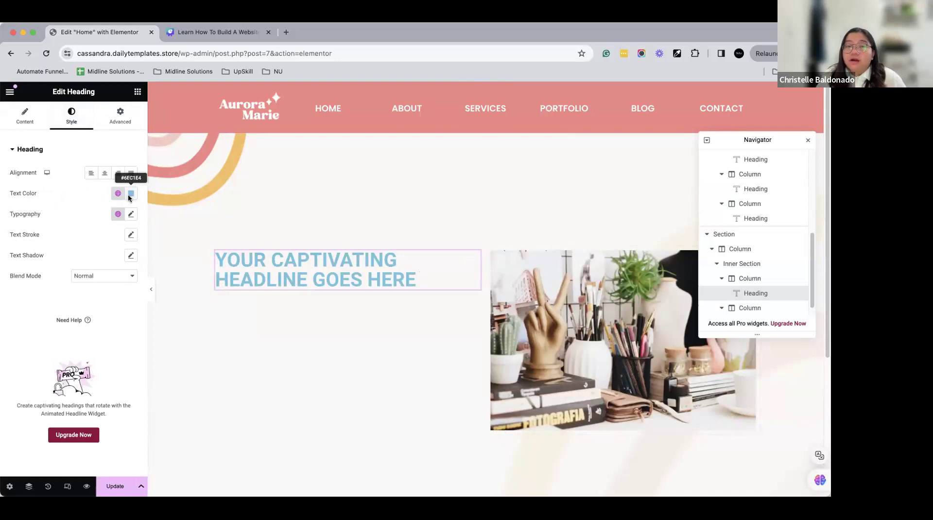
click(131, 194)
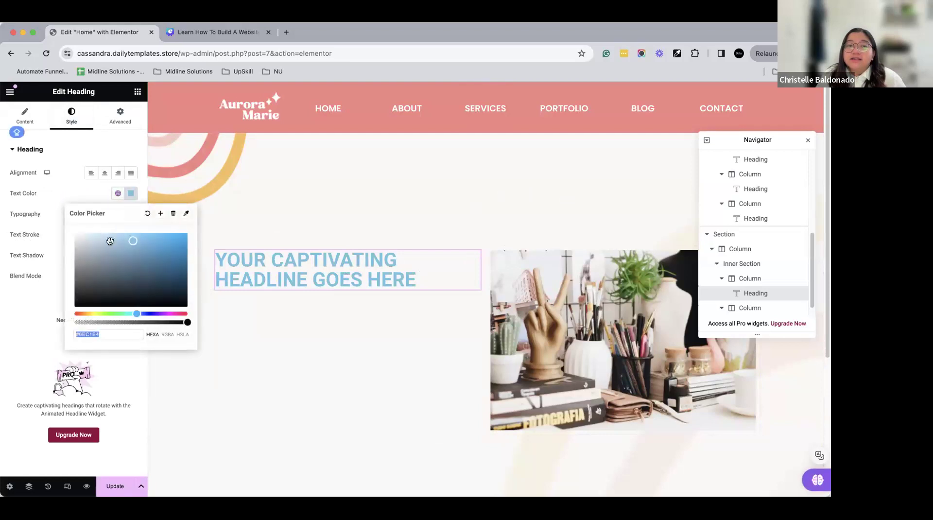
text(F28482)
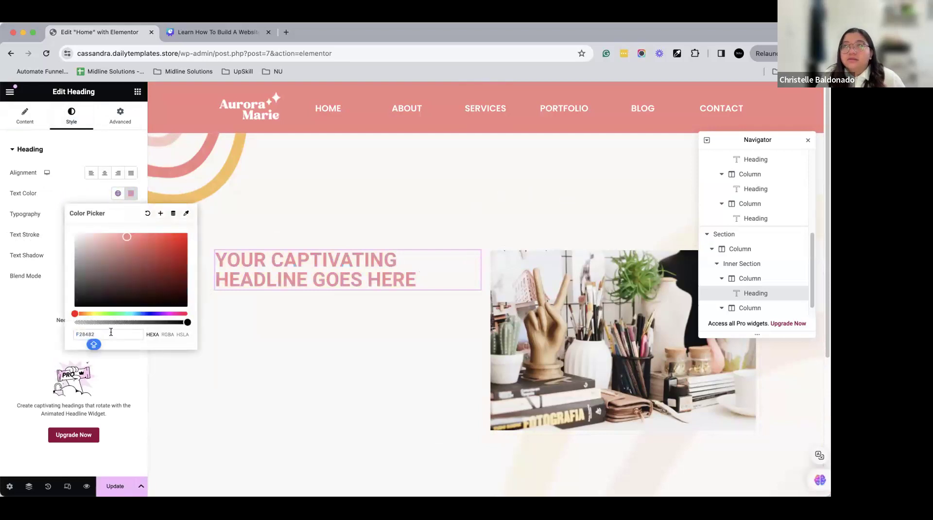
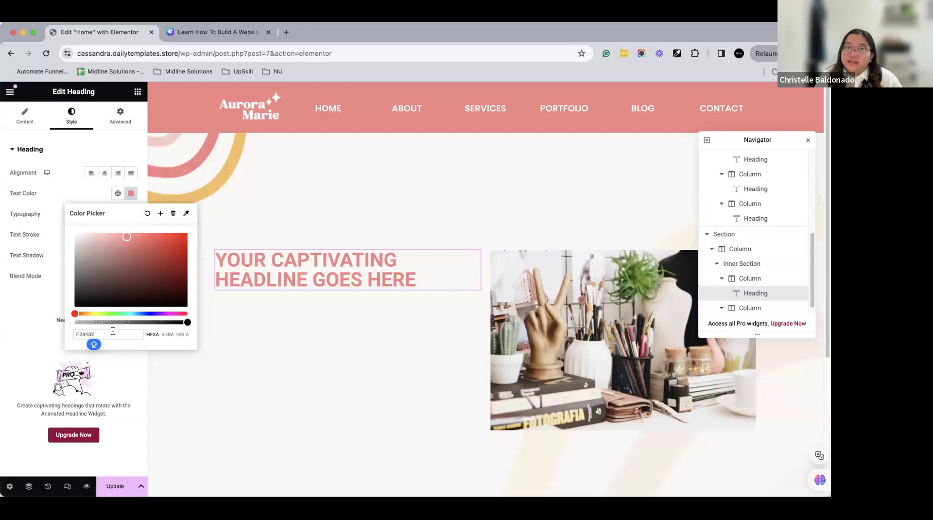
click(14, 314)
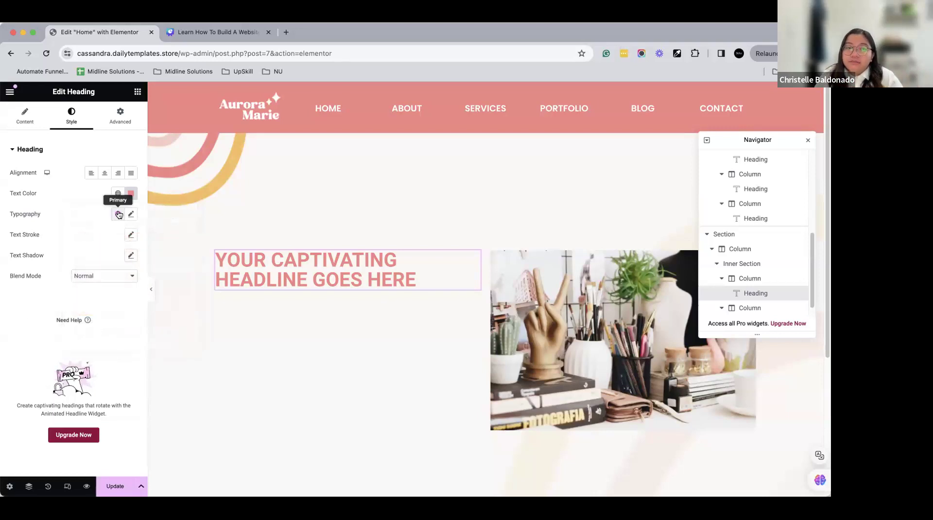
- Set the headline's typography to the Poppins font family with weight 800 (Extra Bold)
click(131, 214)
click(99, 261)
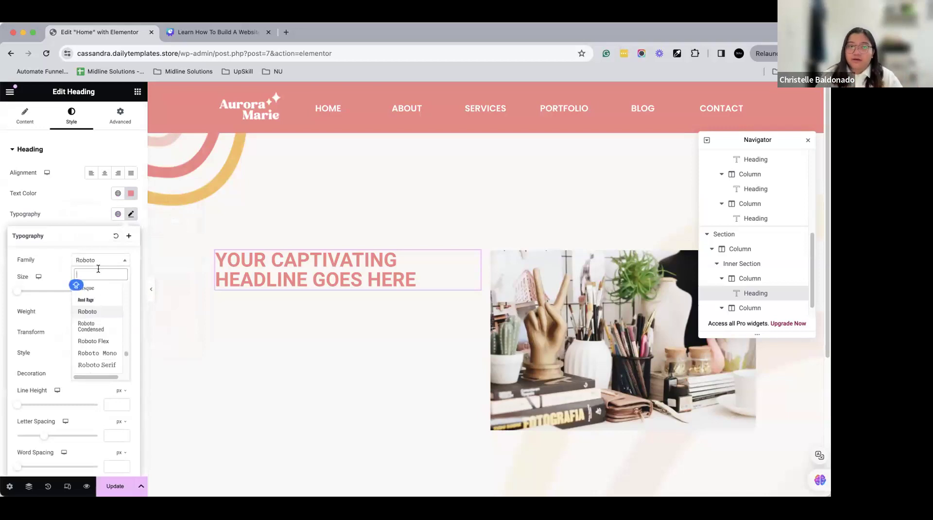
text(POPPI)
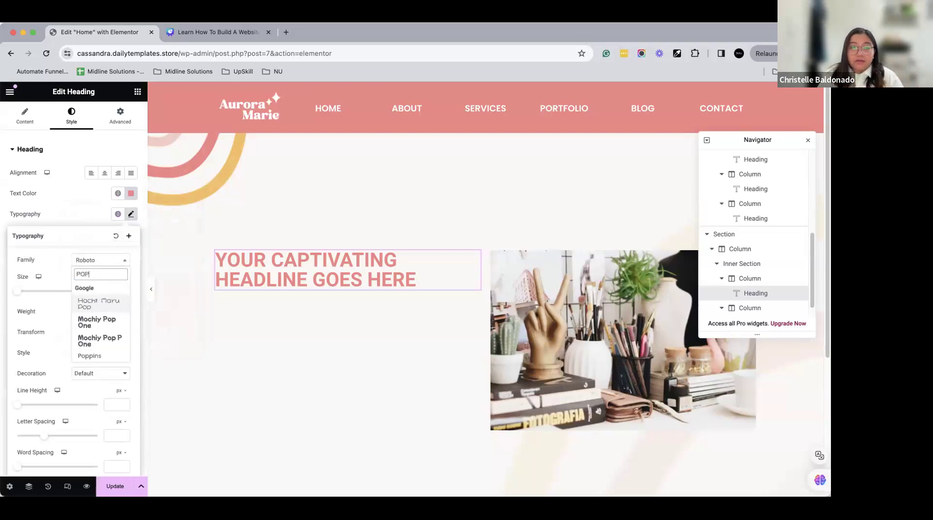
key(Return)
click(95, 310)
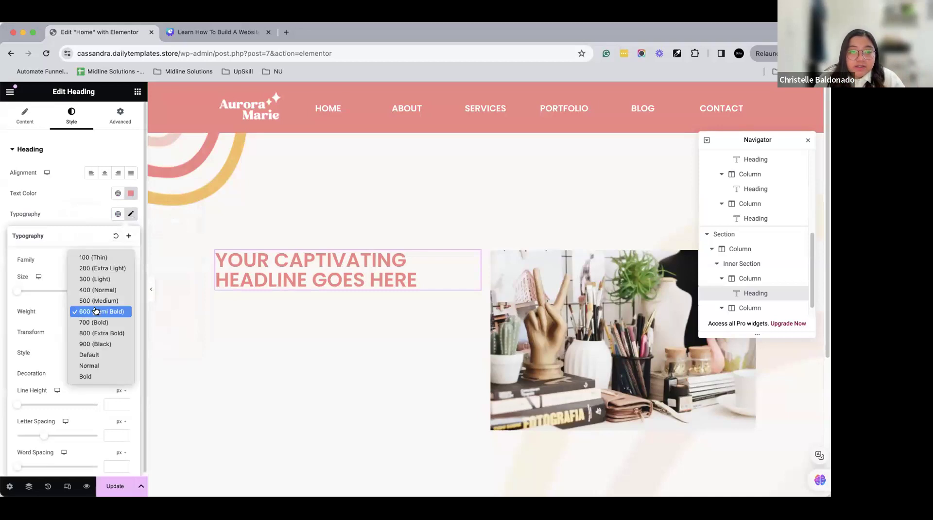
click(96, 332)
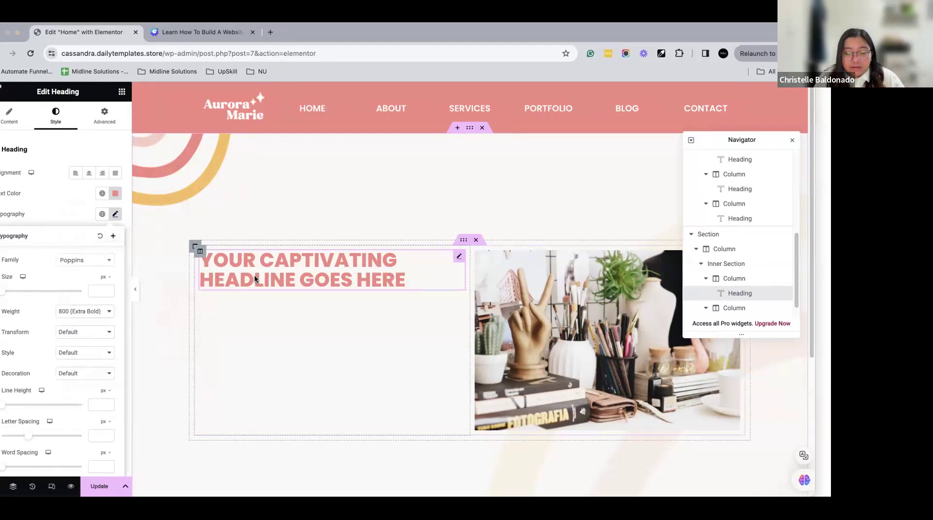
- Add a heading below the headline reading "Lorem ipsum dolor sit amet, consectetur adipiscing elit, sed do eiusmod tempor incididunt ut labore et dolore magna aliqua."
click(122, 91)
drag(126, 238, 263, 290)
click(73, 206)
key(ctrl+a)
text(Lorem ipsum dolor sit amet, consectetur adipiscing elit, sed do eiusmod tempor incididunt ut labore et dolore magna aliqua.)
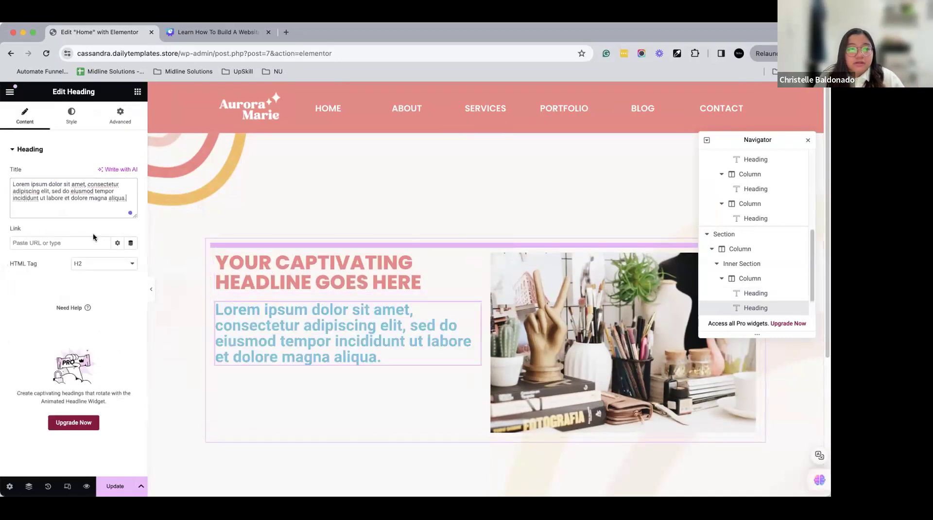
- Set the text color of the Lorem ipsum heading to black
click(69, 119)
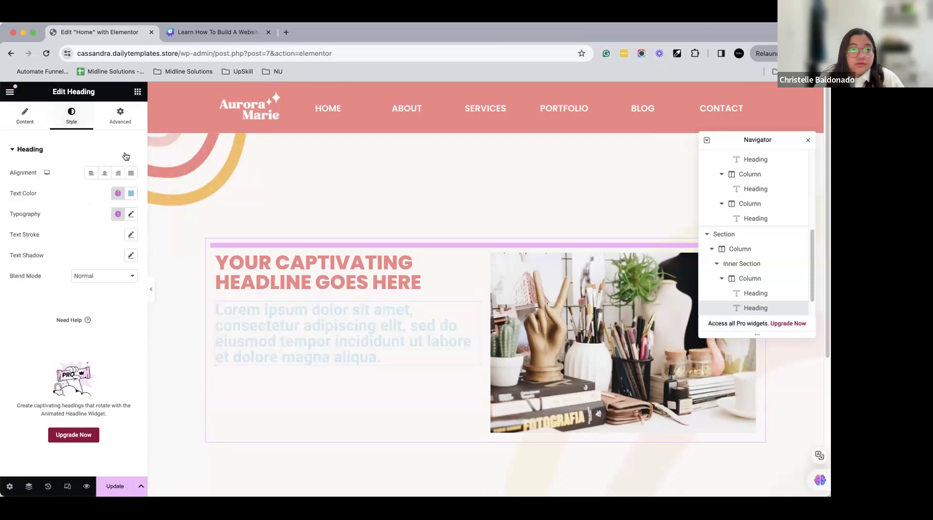
click(130, 193)
click(108, 290)
drag(108, 290, 65, 305)
click(53, 311)
- Set the Lorem ipsum heading's typography to the Nunito font family with a size of 25 px
click(131, 214)
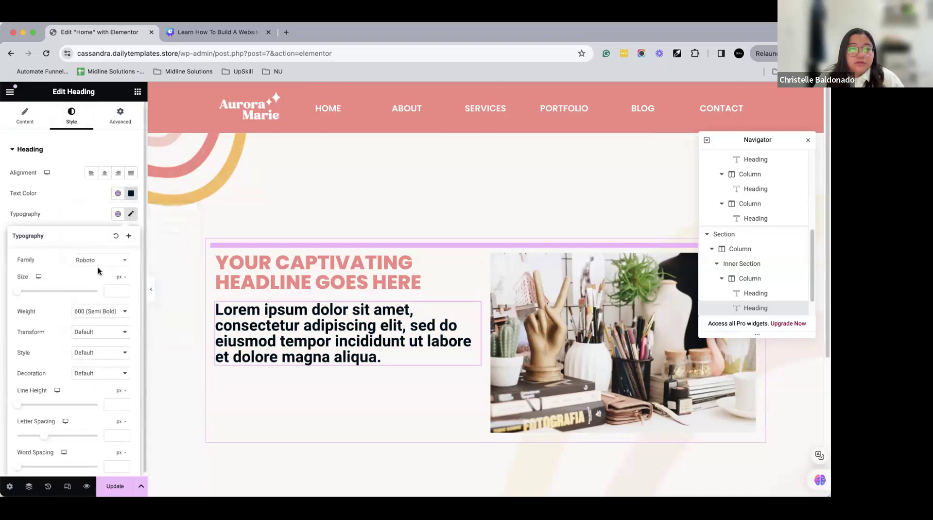
click(97, 263)
text(nunito)
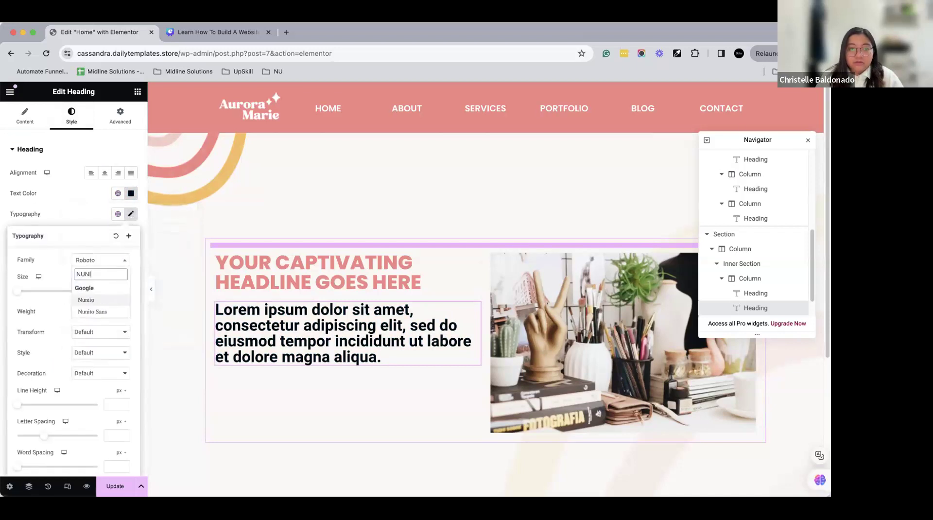
click(86, 288)
click(110, 292)
text(25)
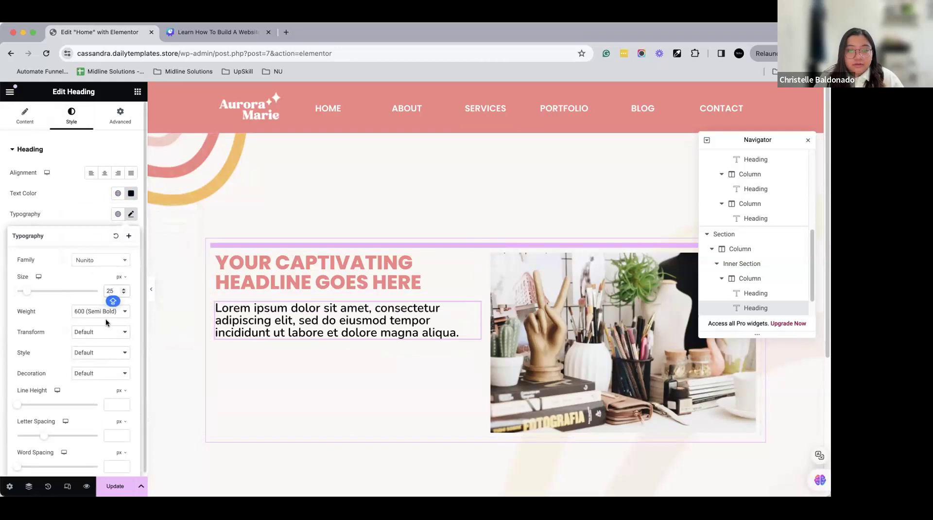
- Add a button below the Lorem ipsum heading and set its background color to F6BD60
click(136, 93)
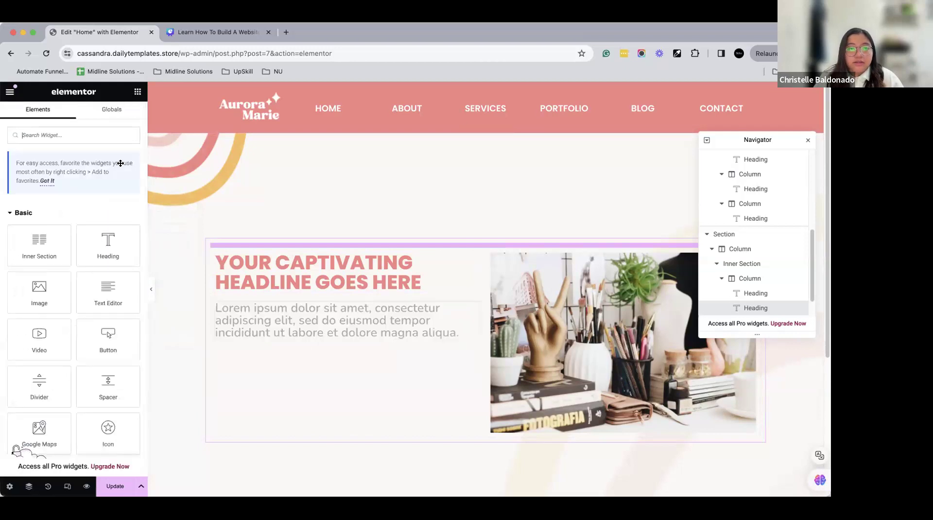
drag(108, 340, 273, 330)
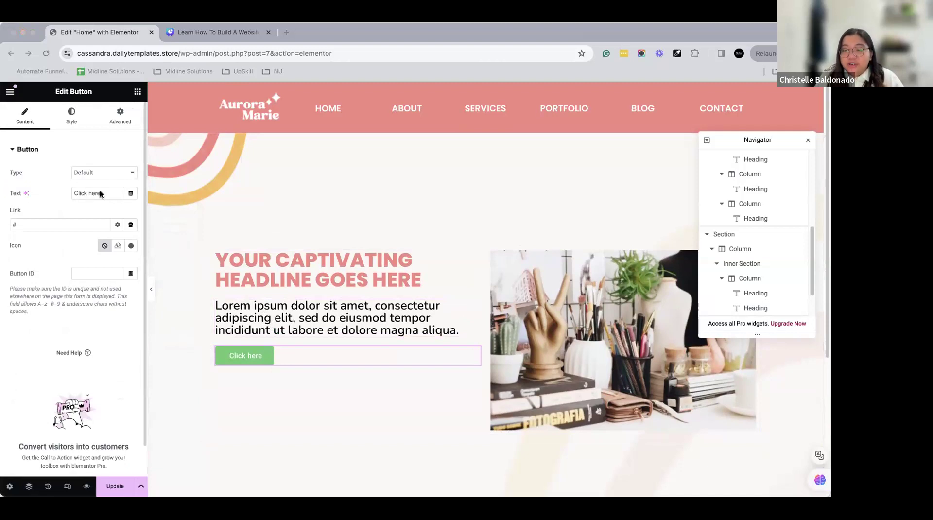
click(111, 257)
click(69, 117)
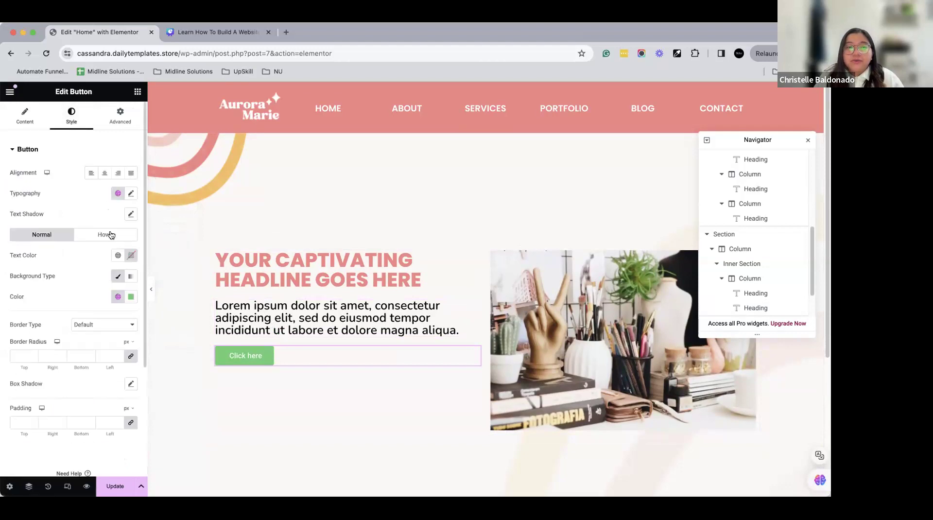
click(131, 297)
key(super+v)
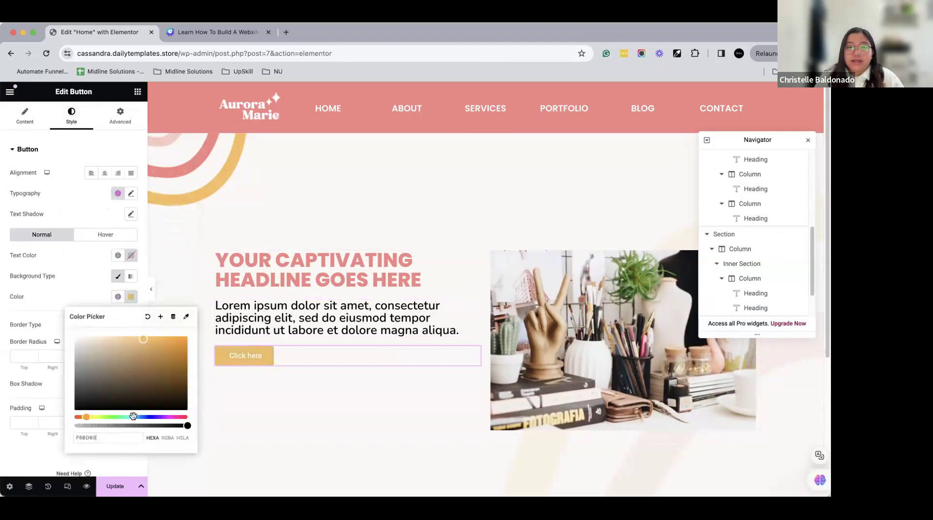
- Change the button's text to "EXPLORE MY SERVICES"
click(22, 117)
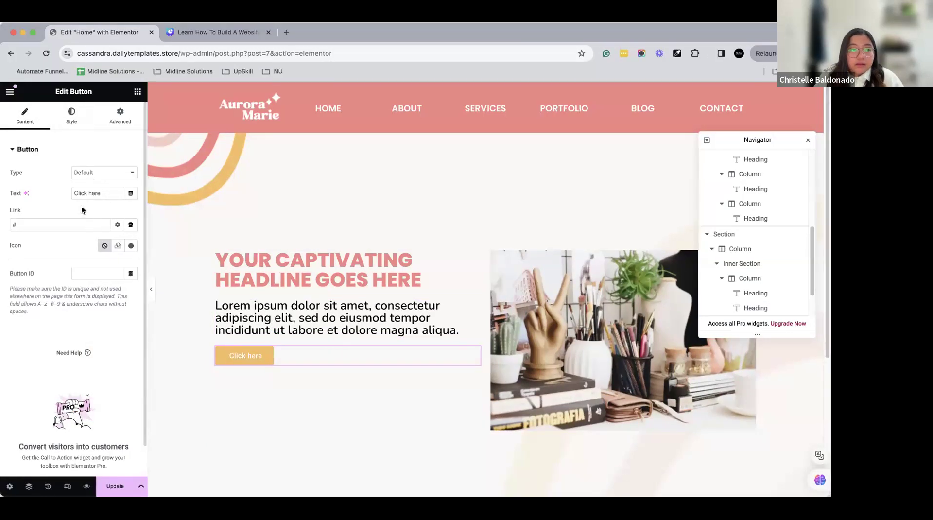
triple_click(103, 189)
text(explo)
key(BackSpace)
key(BackSpace)
key(BackSpace)
key(BackSpace)
key(BackSpace)
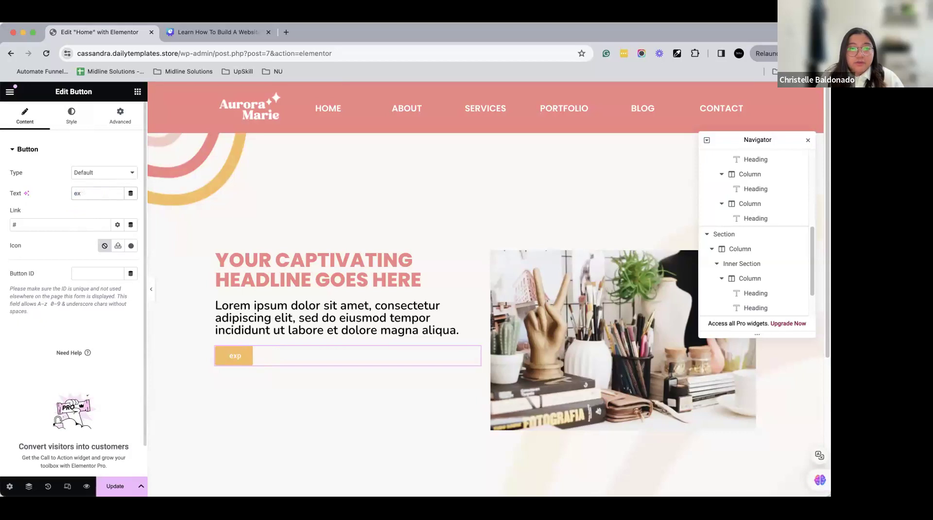
text(EXPLORE)
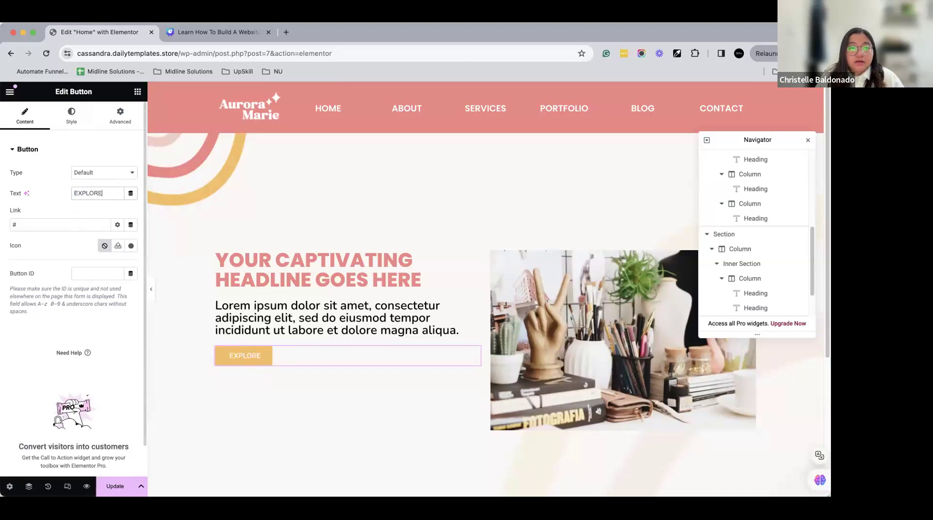
text( MY SERVICES)
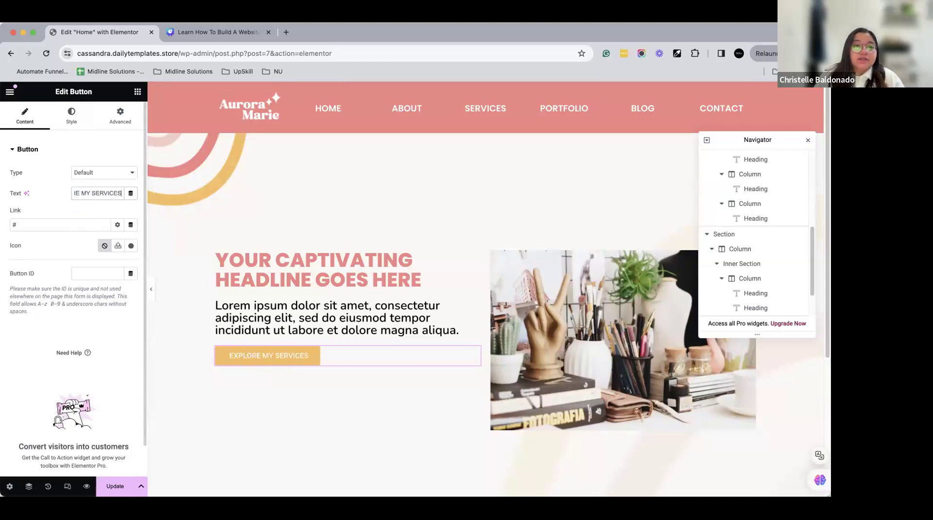
- Link the EXPLORE MY SERVICES button to the site's Services page
click(74, 229)
key(BackSpace)
text(SERVICES)
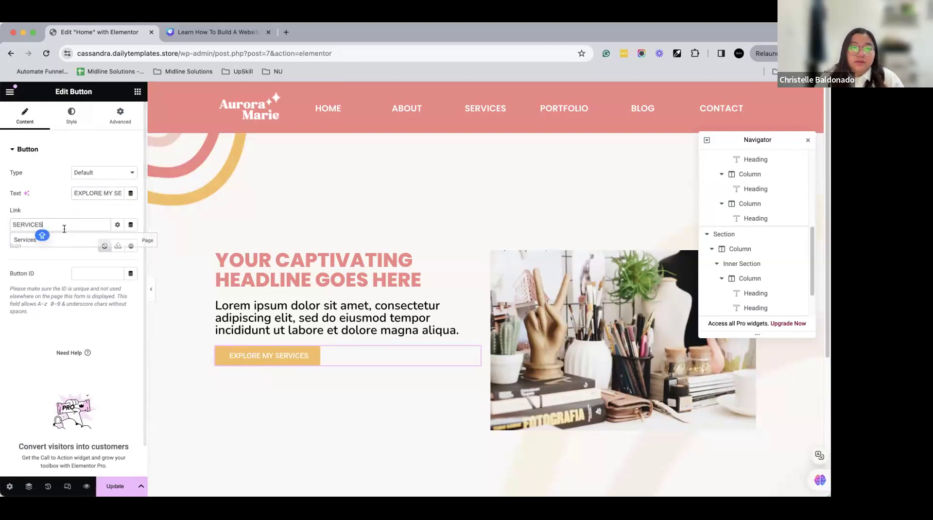
click(61, 241)
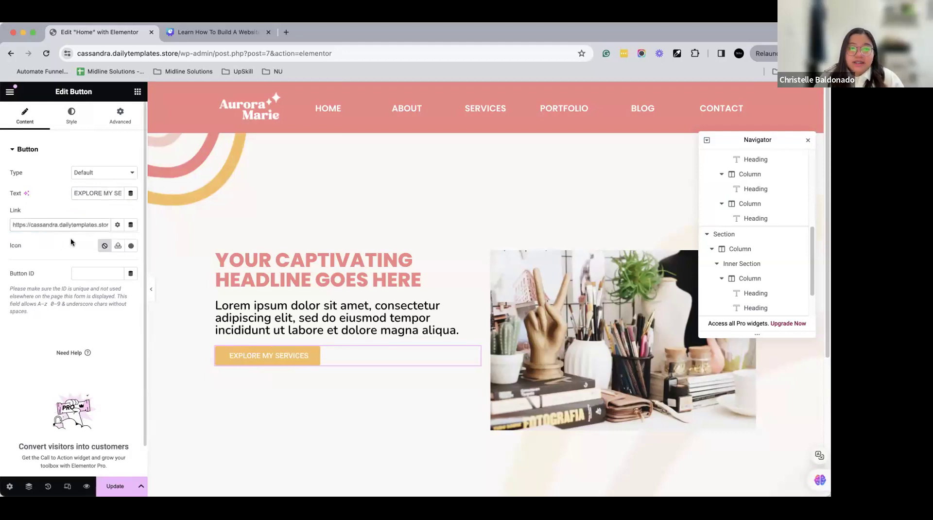
click(81, 121)
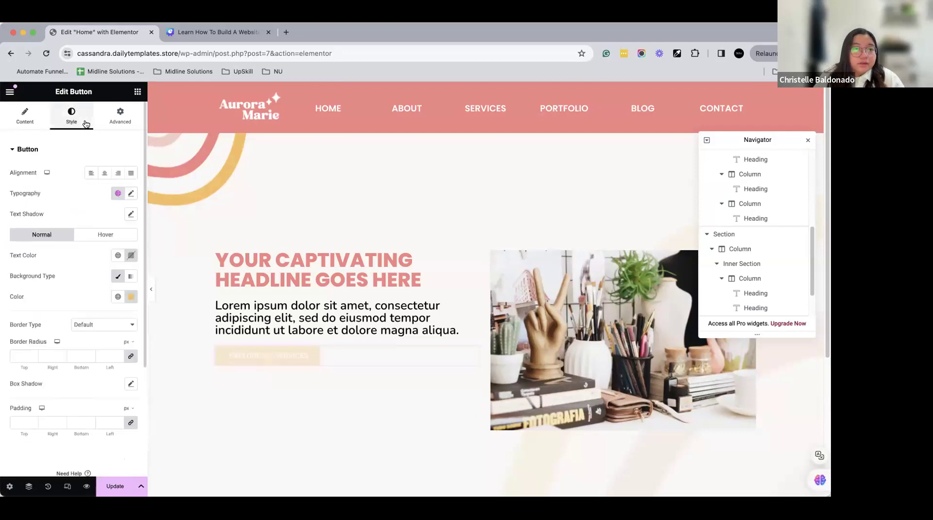
click(25, 116)
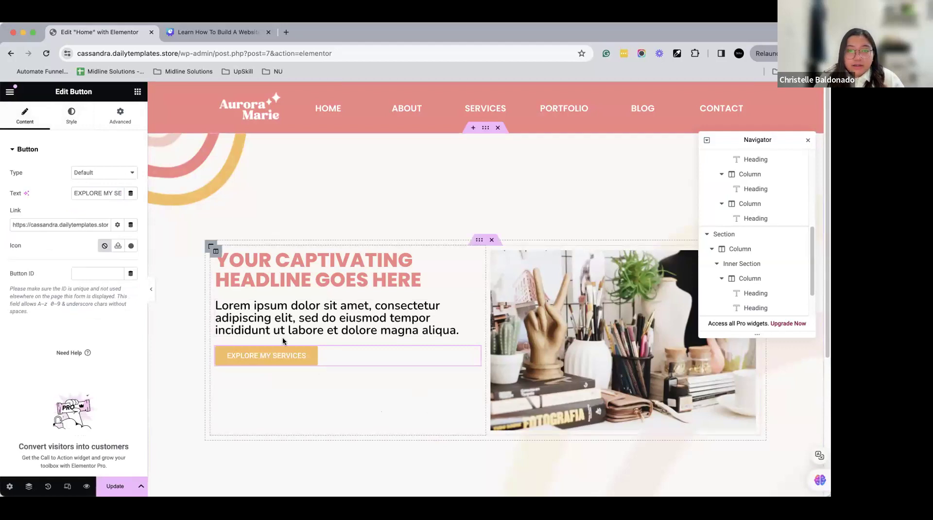
click(85, 172)
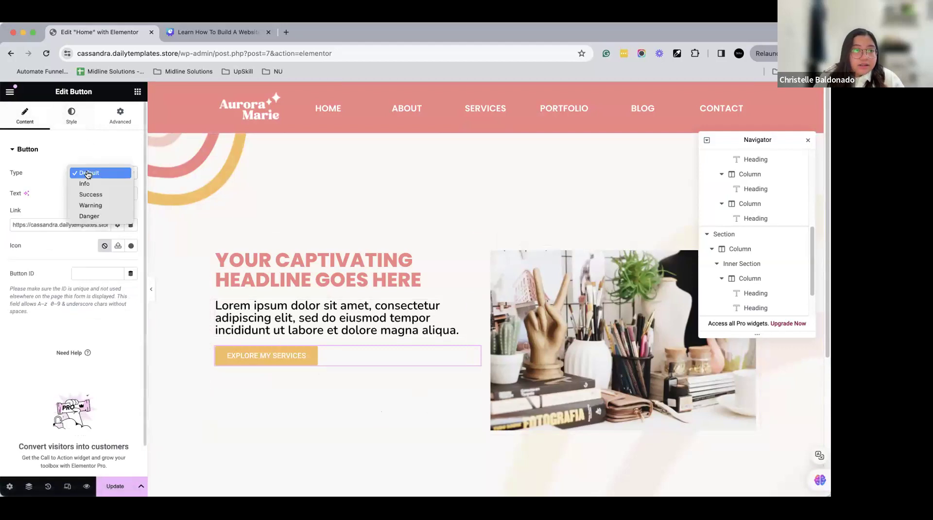
- Set the font family of the EXPLORE MY SERVICES button to Nunito
click(71, 115)
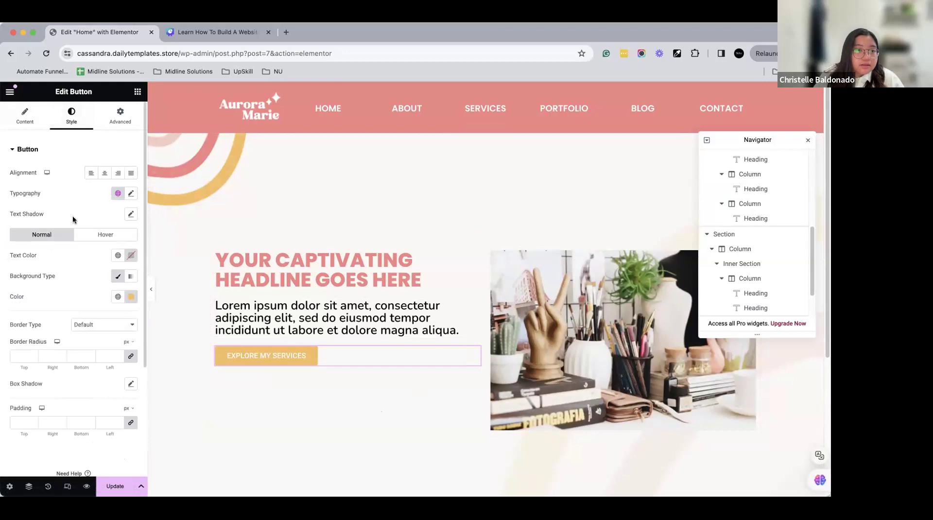
scroll(73, 267, down, 3)
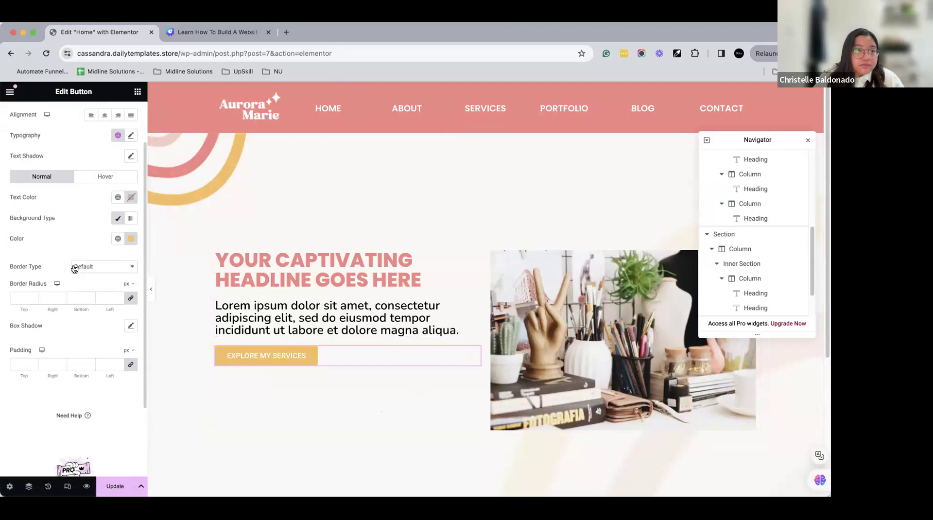
click(131, 137)
click(108, 182)
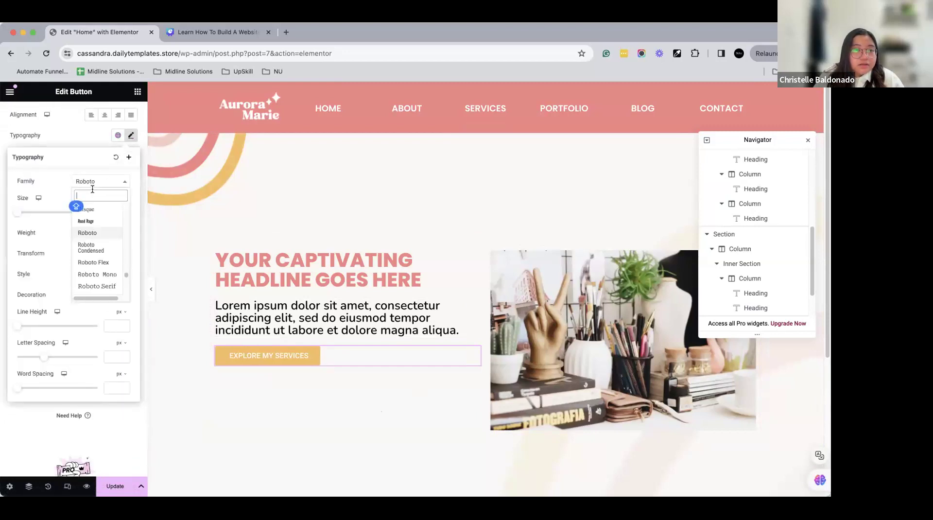
text(NUNI)
click(86, 233)
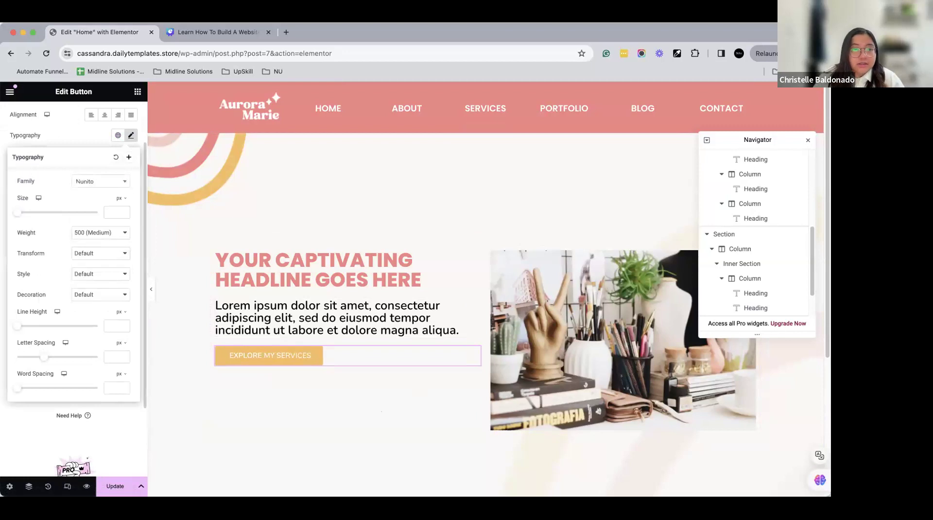
- Set the button text's weight to 700 (Bold) and its size to 20 px
click(102, 233)
click(101, 258)
text(25)
click(121, 215)
click(121, 214)
click(121, 215)
click(121, 215)
click(121, 215)
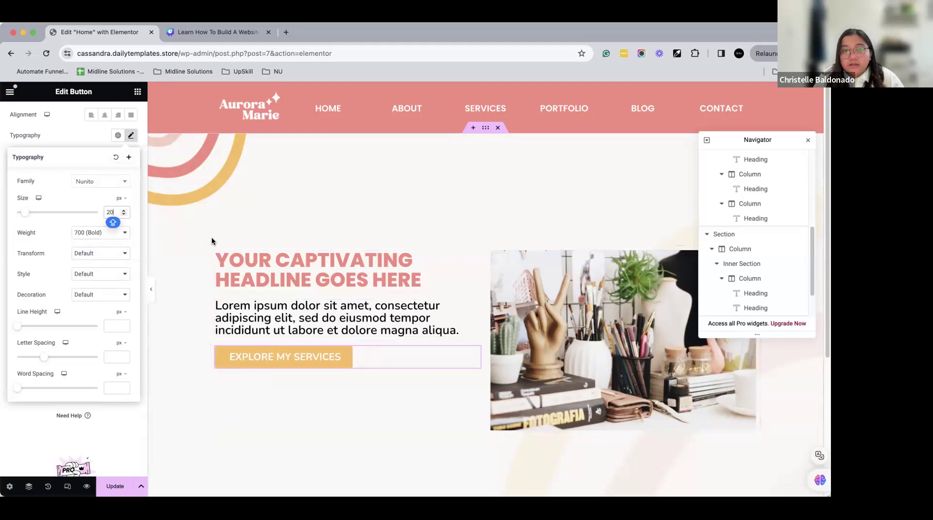
- Insert a spacer between the captivating headline and the Lorem ipsum heading
click(151, 291)
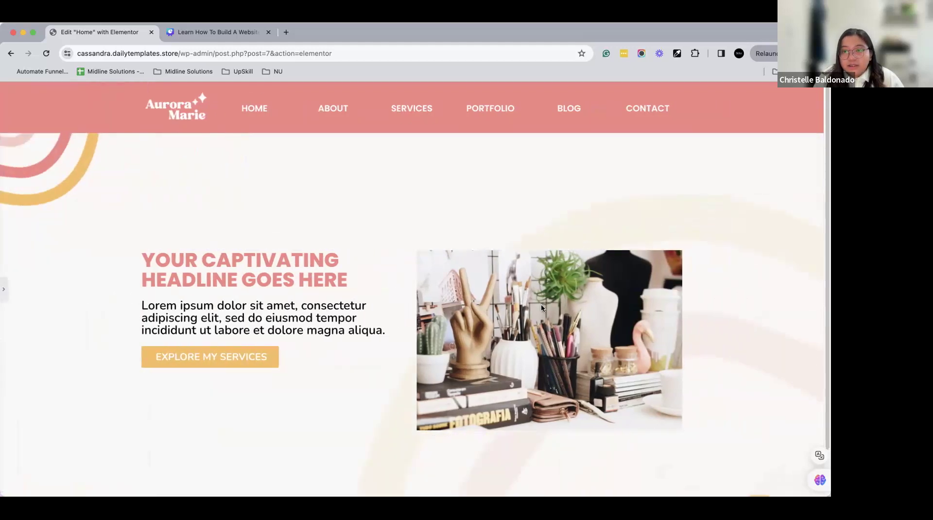
scroll(276, 276, down, 2)
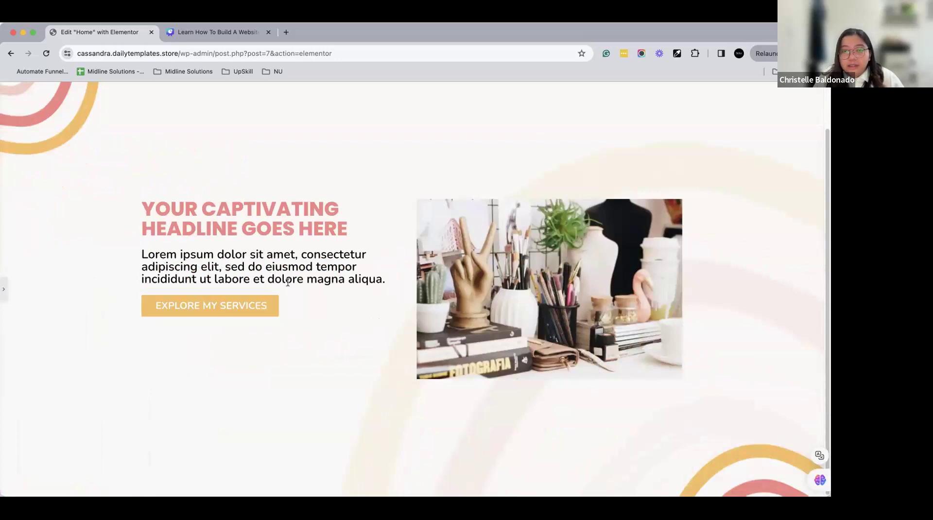
click(4, 290)
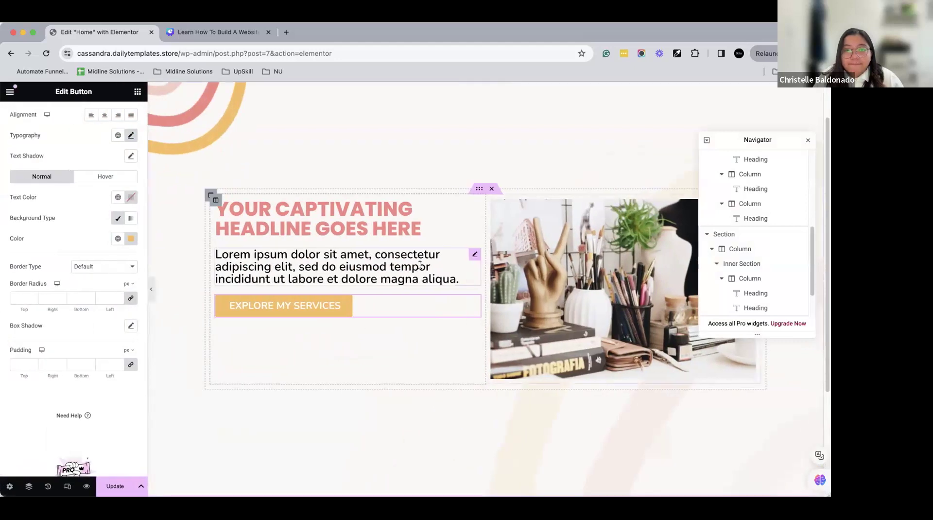
click(137, 92)
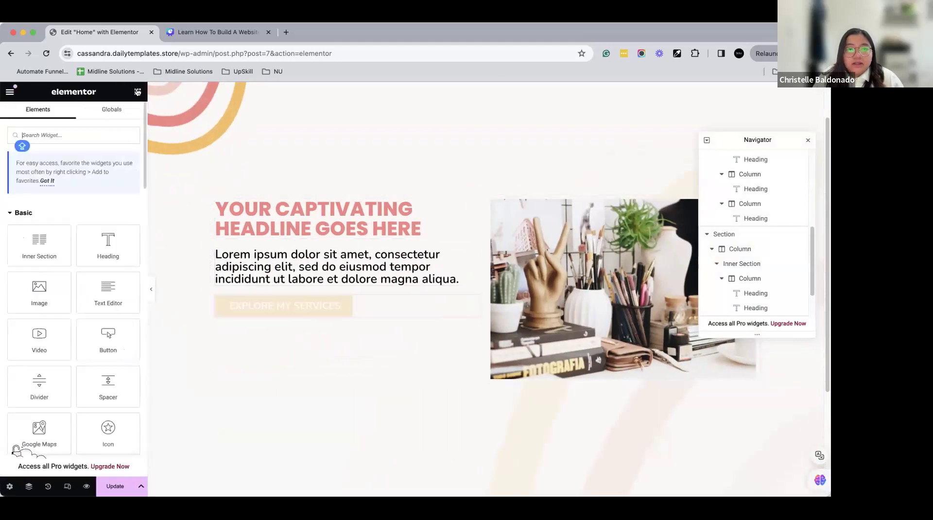
click(474, 253)
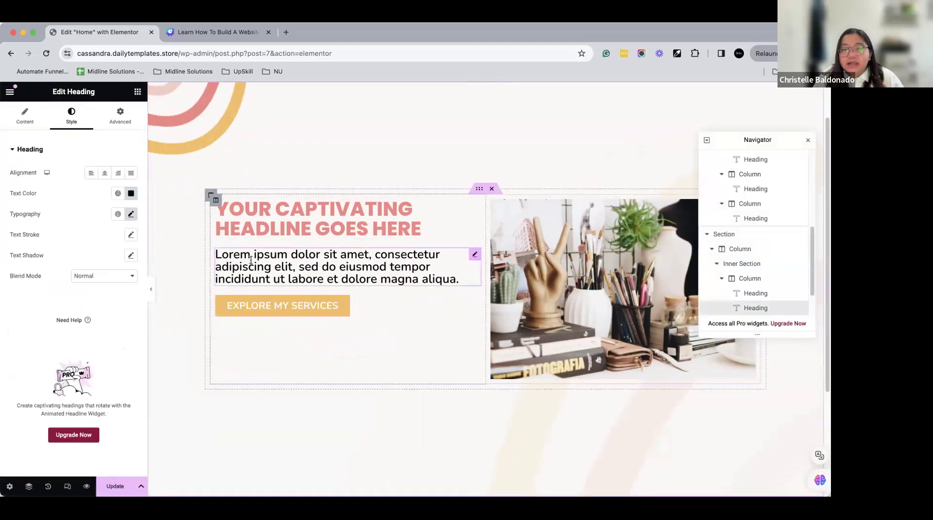
click(120, 117)
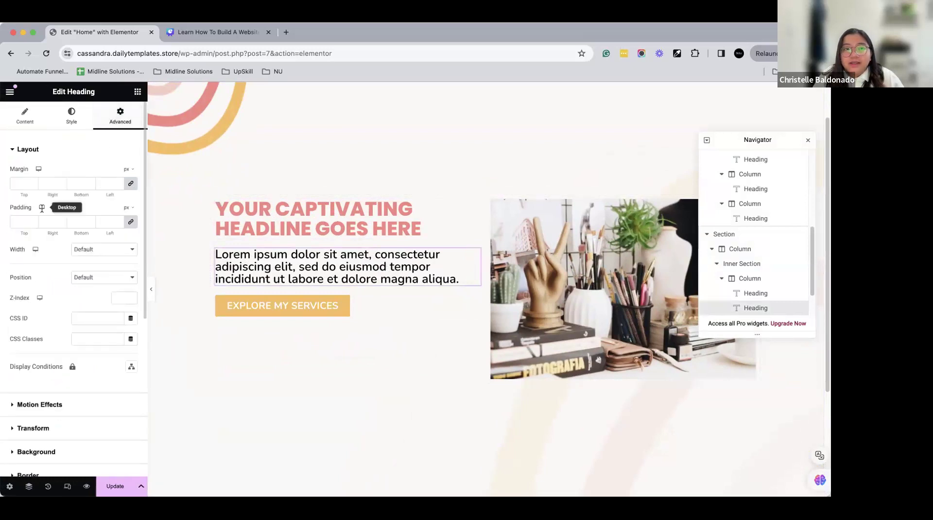
click(138, 92)
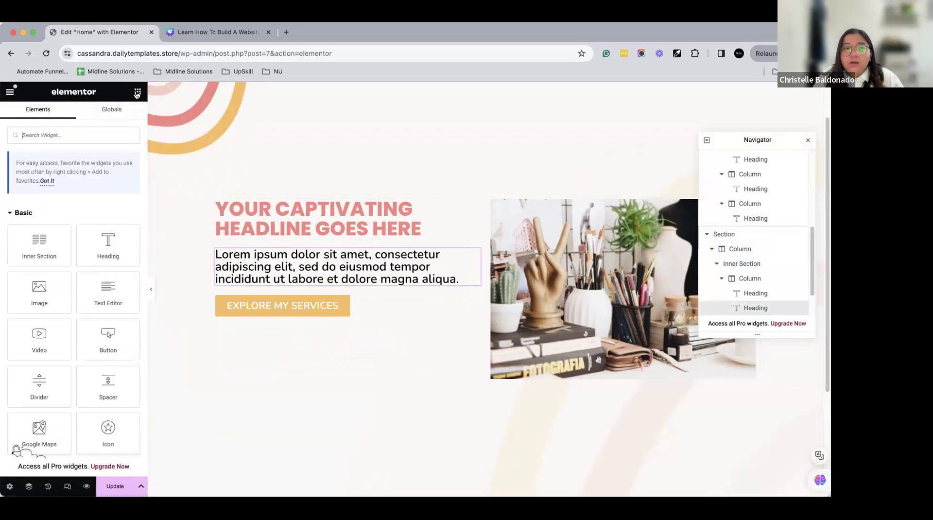
drag(108, 386, 259, 231)
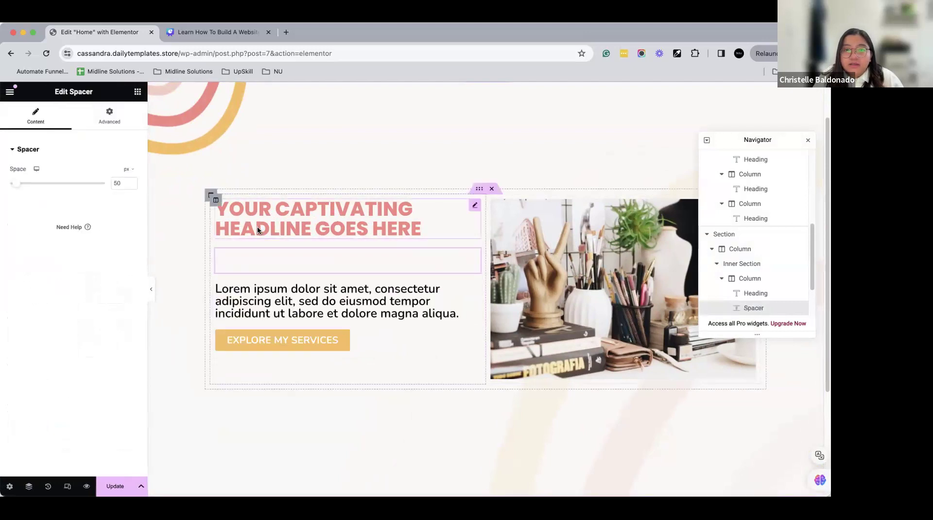
- Reduce the spacer below the headline to 15 px, checking the spacing in the full-width page view
click(151, 290)
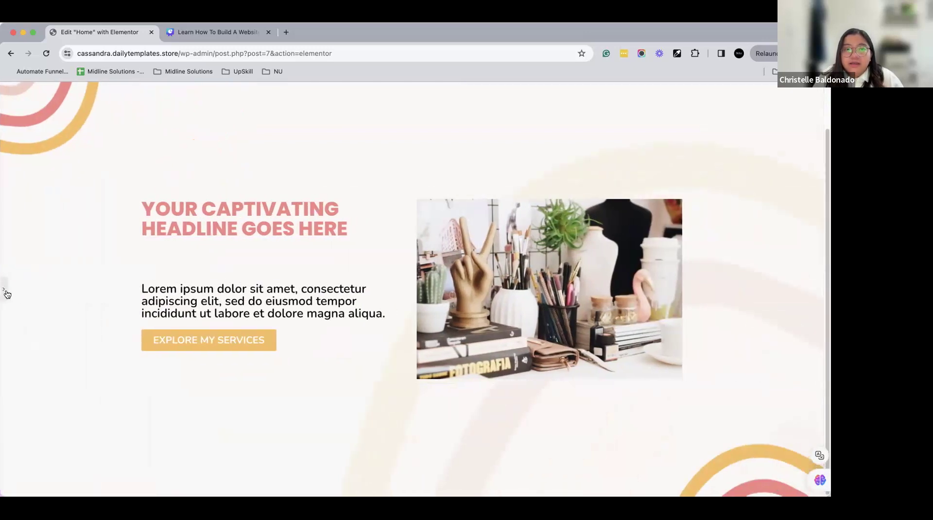
click(4, 292)
click(131, 186)
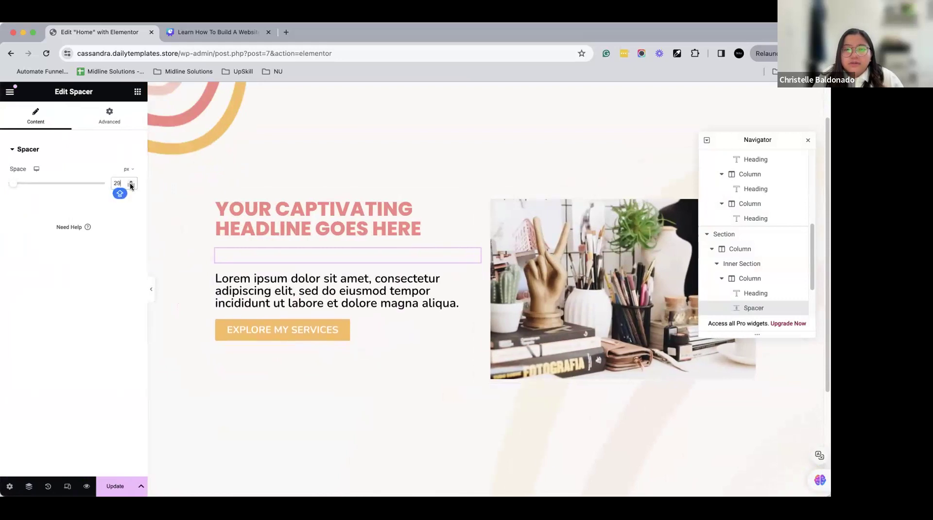
click(130, 186)
click(131, 186)
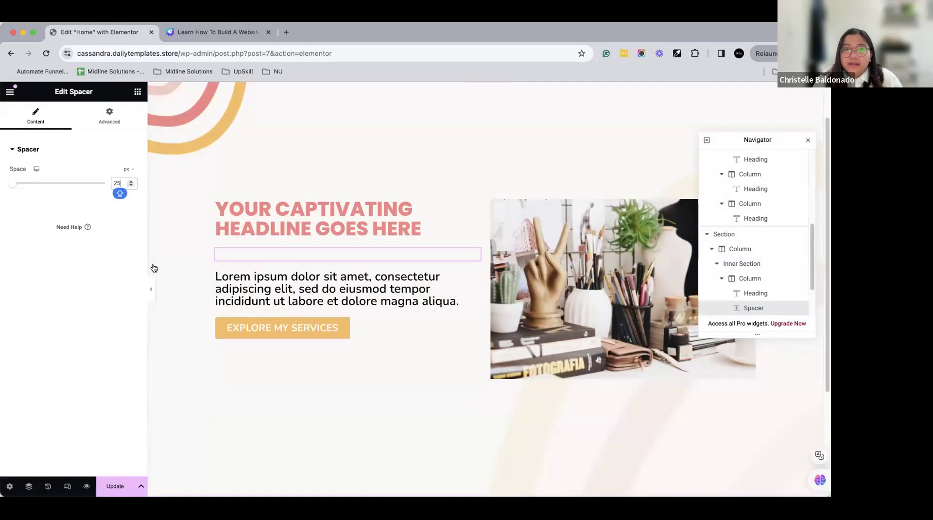
click(150, 289)
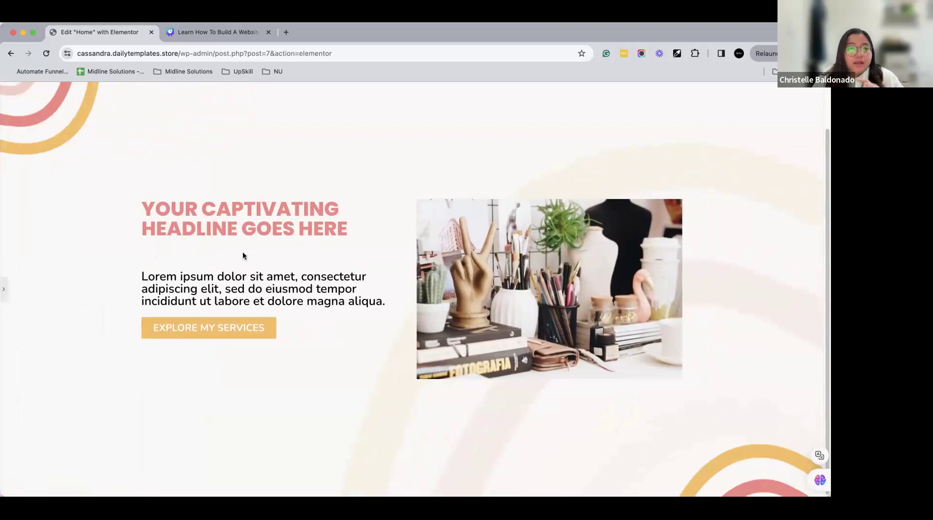
click(6, 291)
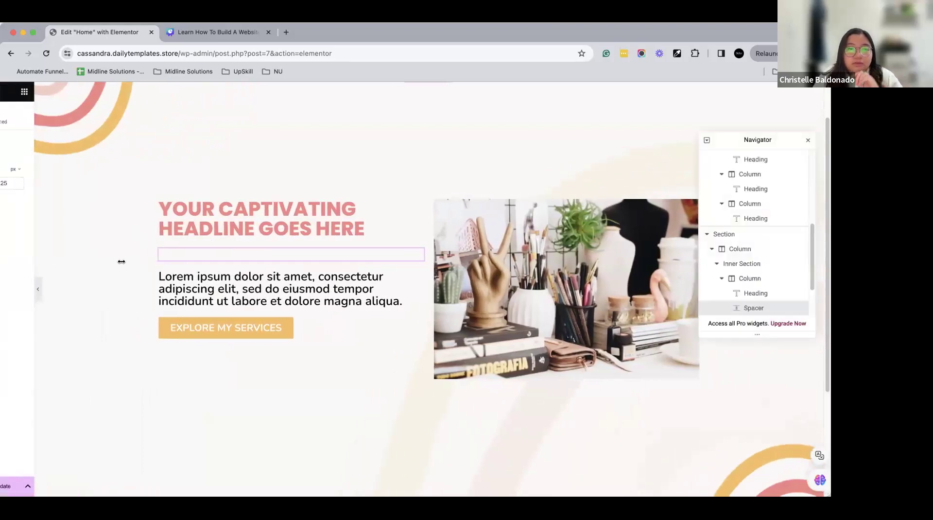
click(131, 186)
click(131, 185)
click(131, 186)
click(131, 185)
click(130, 185)
click(130, 186)
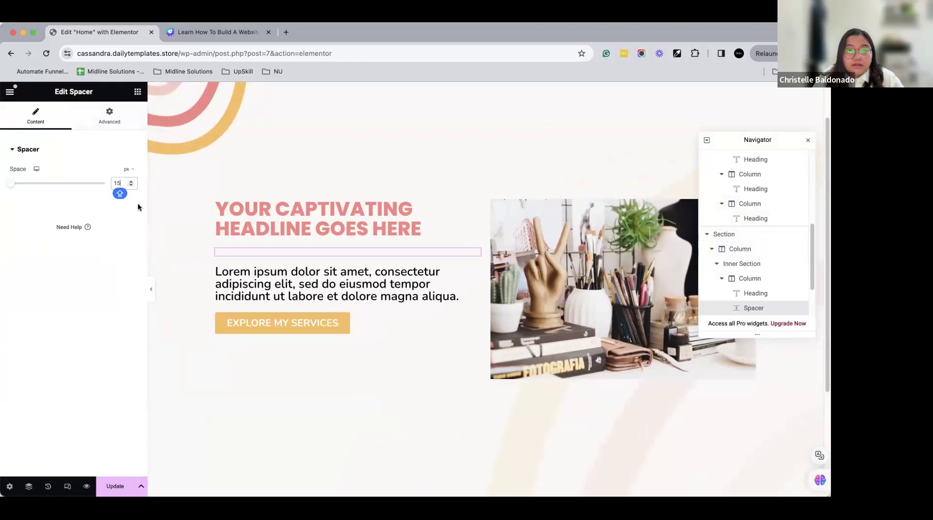
- Set the captivating headline's font size to 55 px and check it in the full-width page view
click(151, 290)
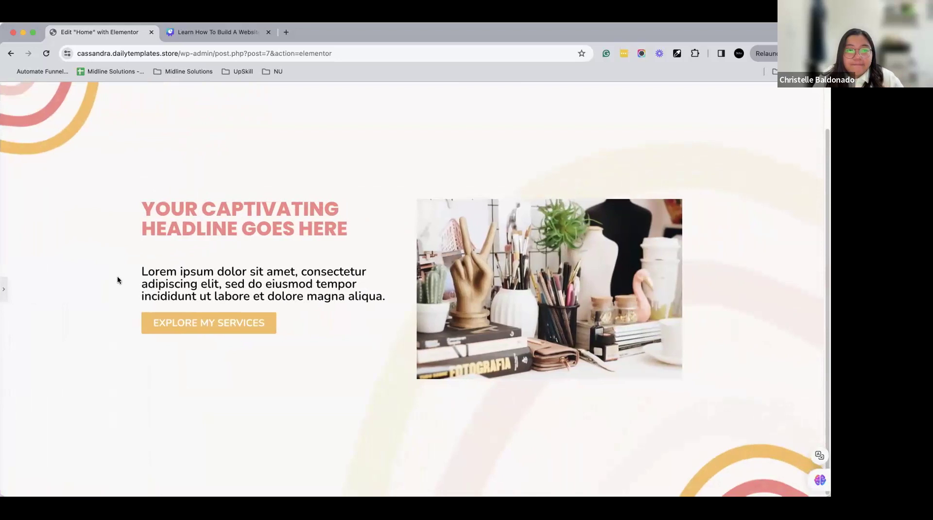
click(4, 289)
click(343, 206)
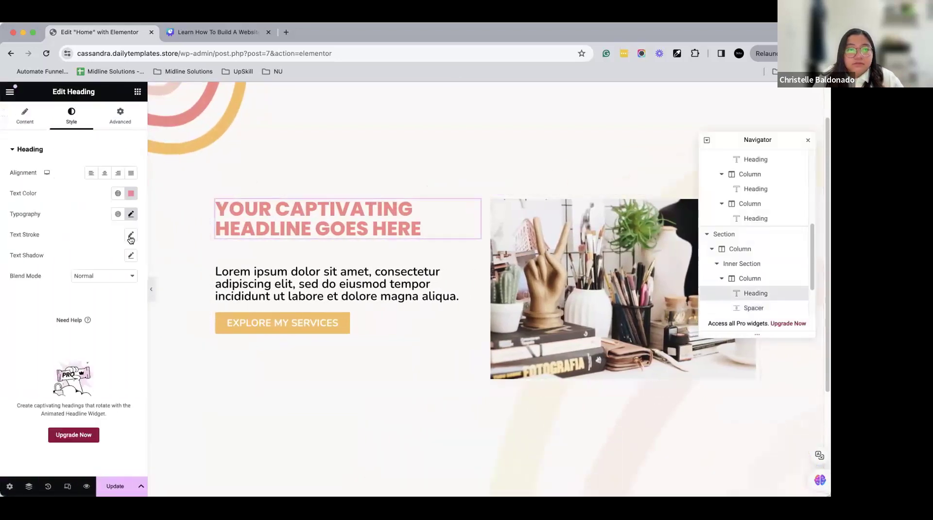
click(131, 215)
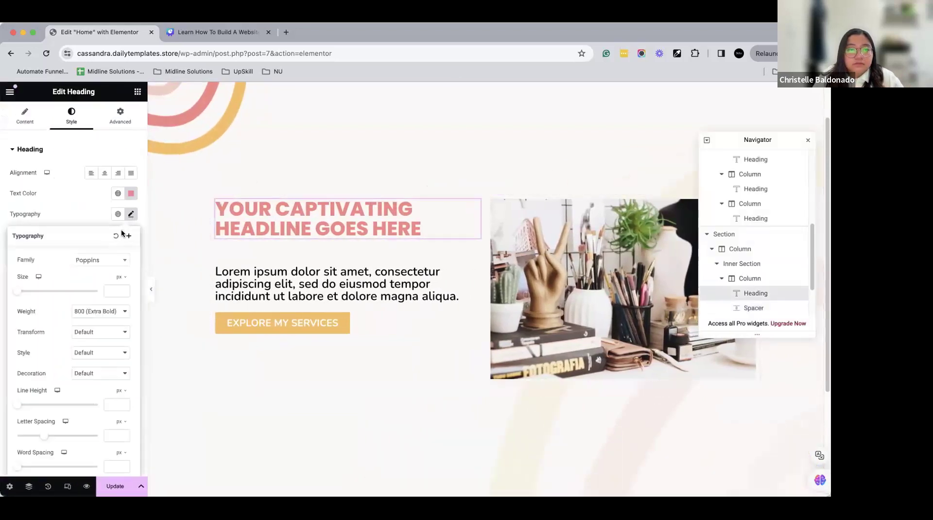
text(46)
click(124, 289)
click(124, 288)
click(124, 288)
click(124, 288)
click(124, 288)
click(123, 289)
click(124, 289)
click(124, 289)
click(123, 290)
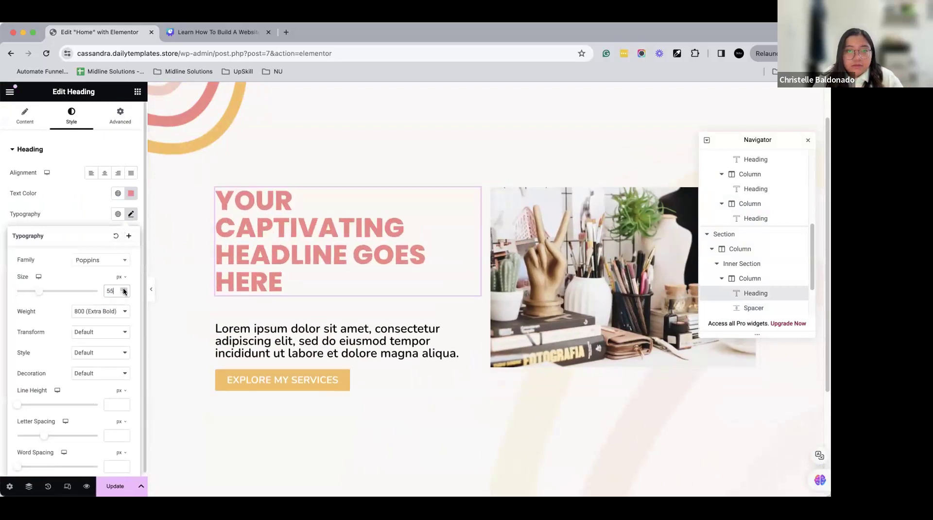
click(151, 290)
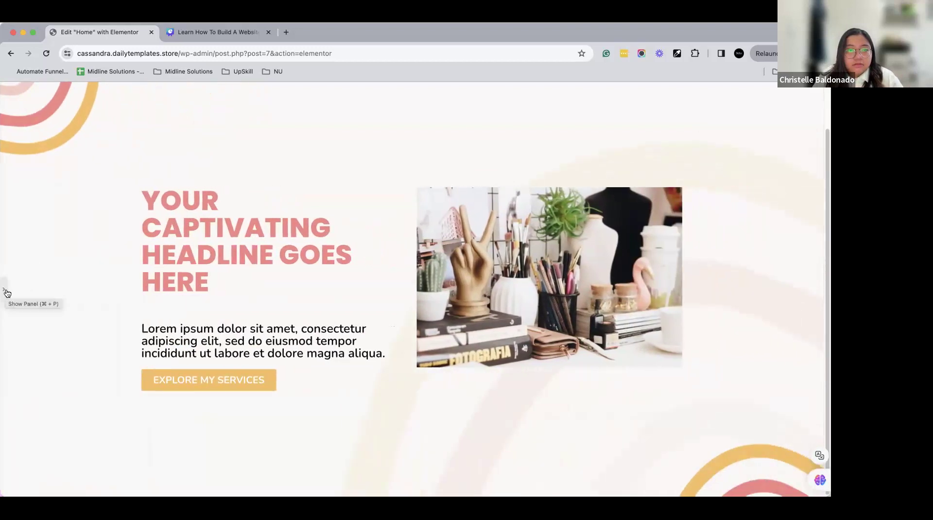
click(5, 292)
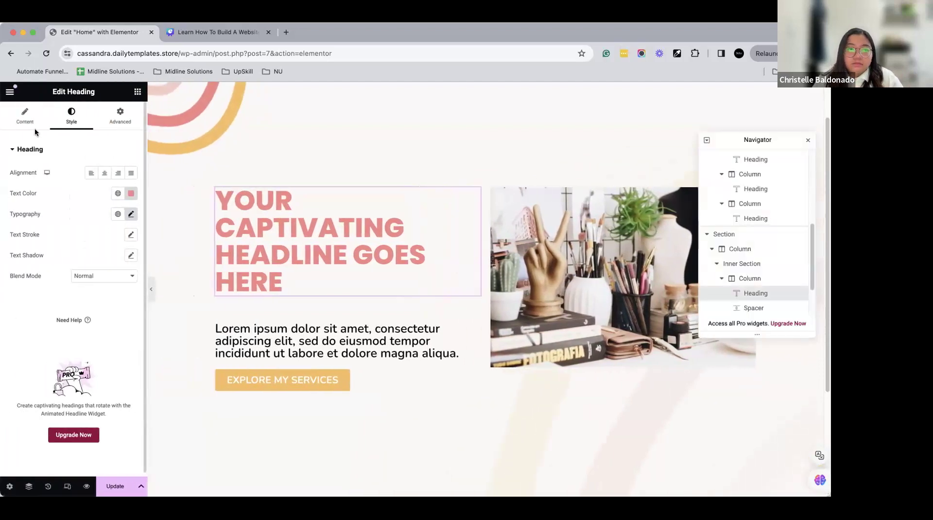
- Insert a <BR> before GOES HERE in the headline title and slightly widen the hero's text column, checking the full-width page view
click(96, 186)
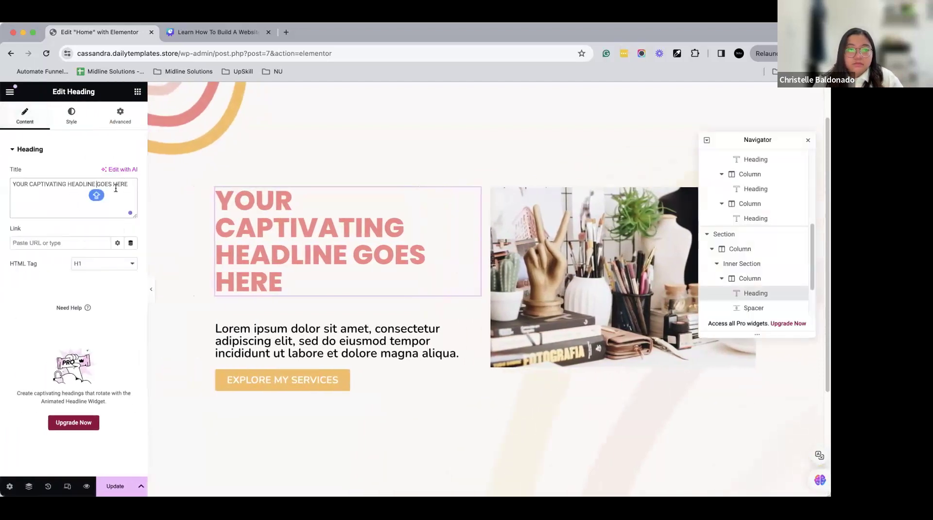
text(<BR>)
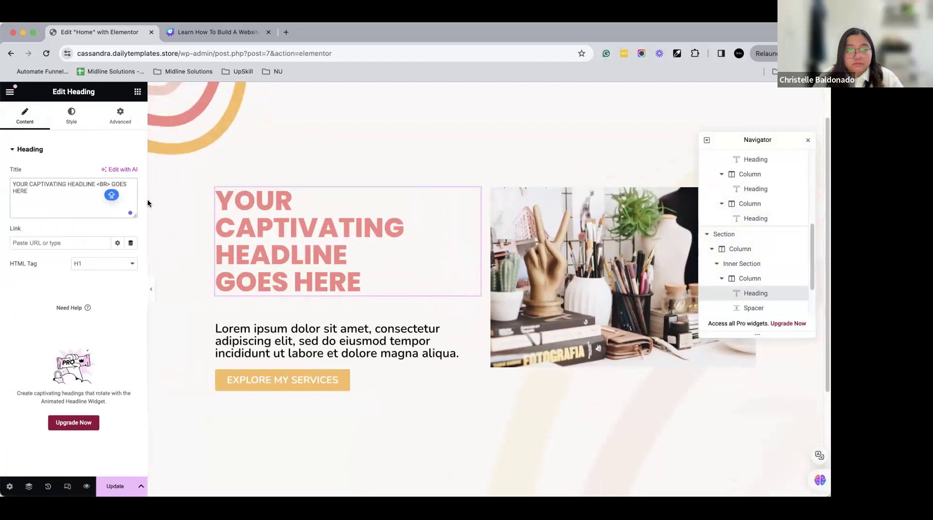
mouse_move(485, 262)
mouse_down()
mouse_move(512, 260)
mouse_move(488, 260)
mouse_up()
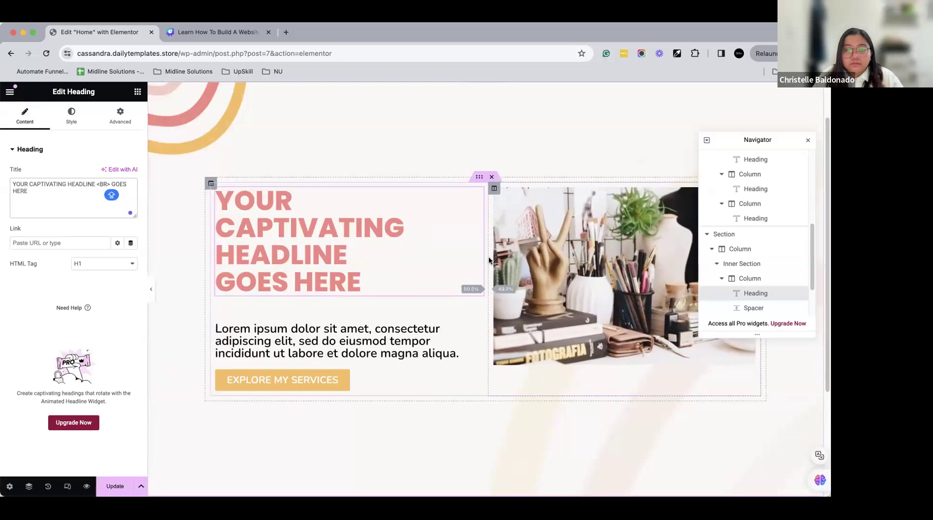
click(151, 289)
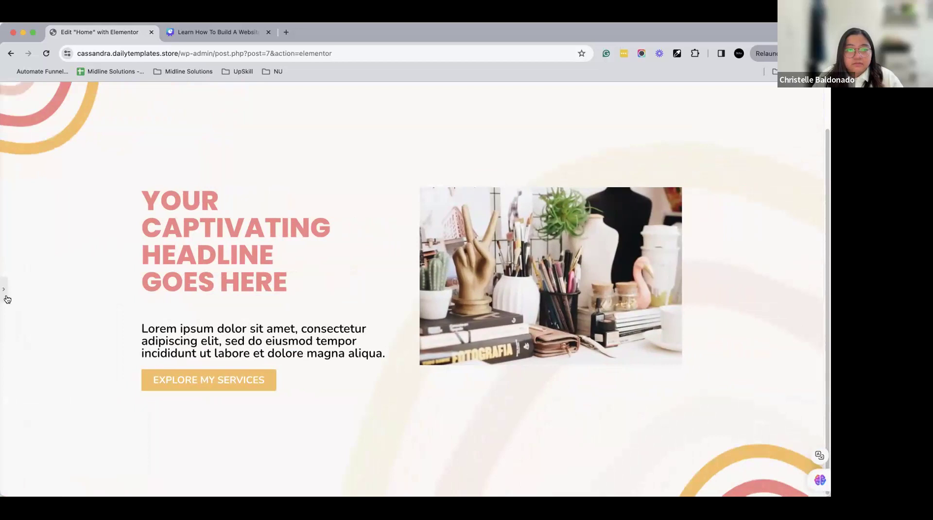
click(4, 290)
- Delete the spacer between the headline and the Lorem ipsum heading and check the spacing in the full-width page view
right_click(286, 305)
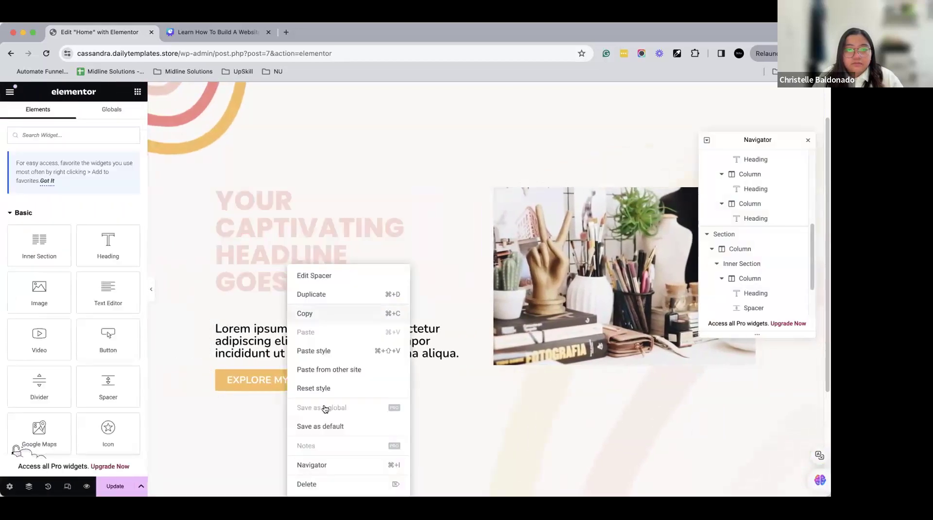
click(330, 482)
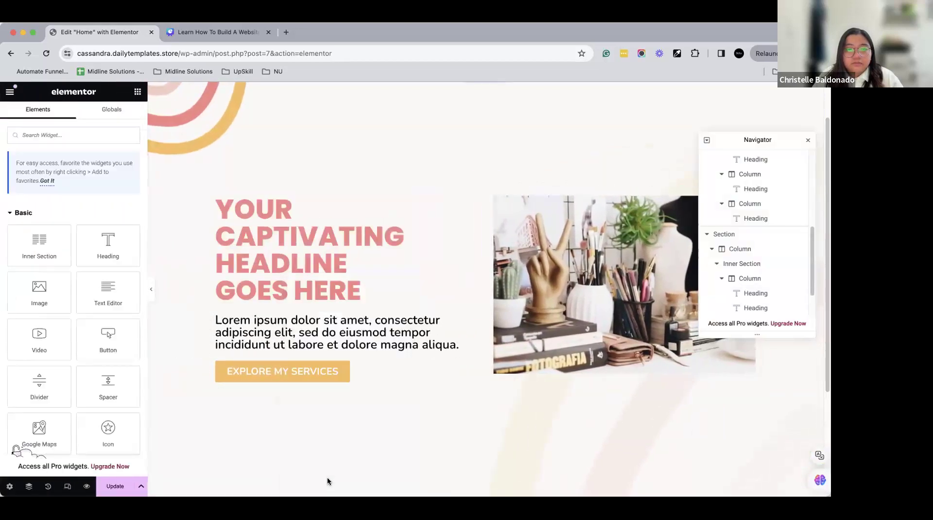
click(152, 293)
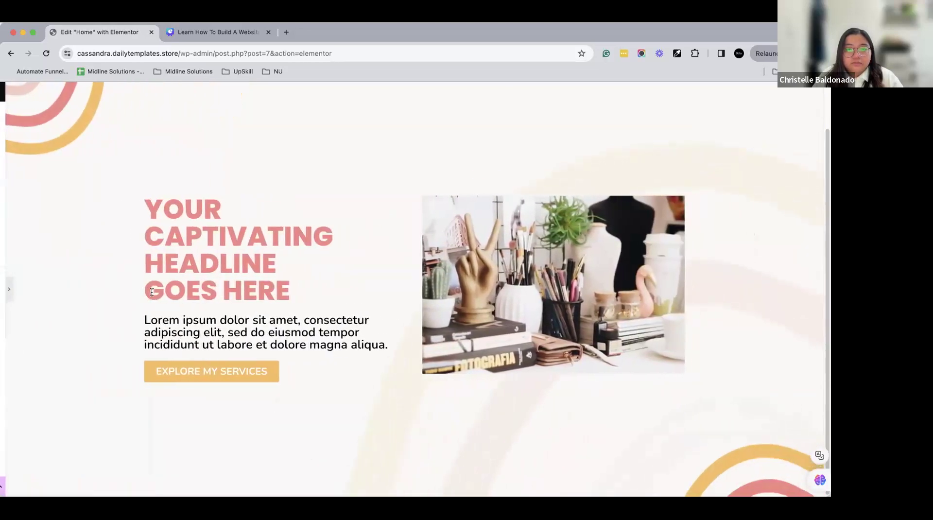
click(5, 292)
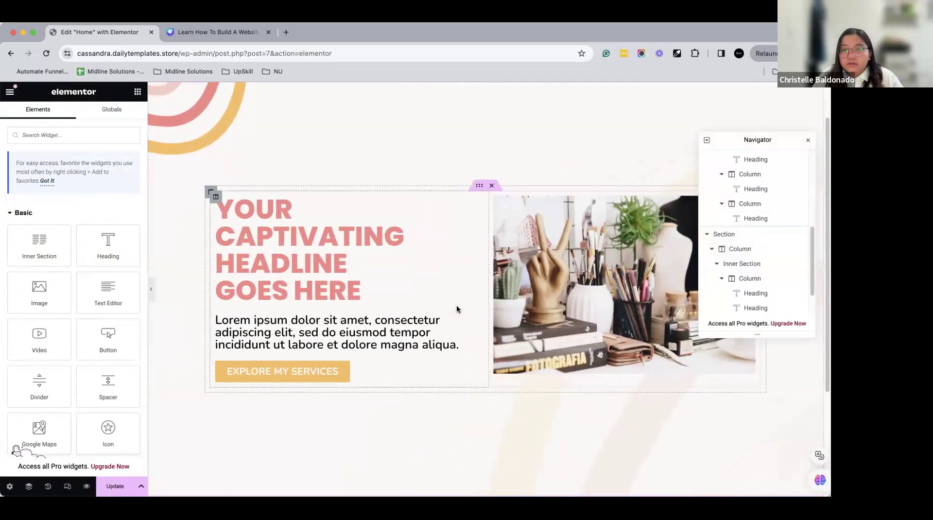
- Add a new section with two equal columns below the hero section
scroll(456, 304, down, 3)
scroll(456, 305, up, 5)
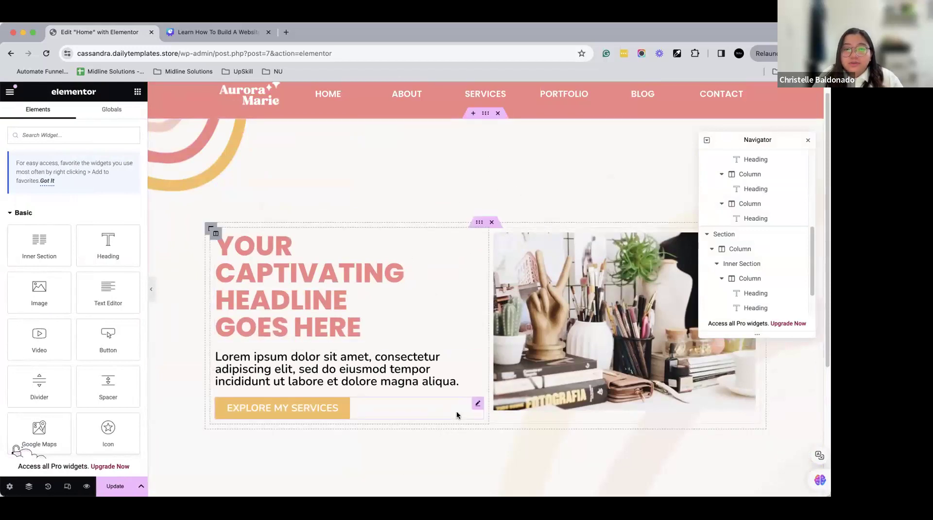
scroll(547, 365, down, 5)
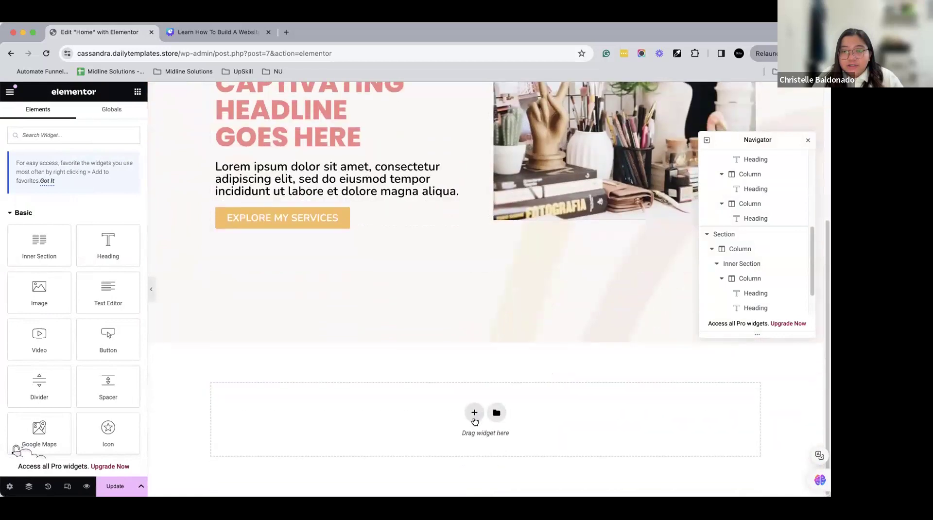
click(472, 414)
scroll(389, 409, down, 1)
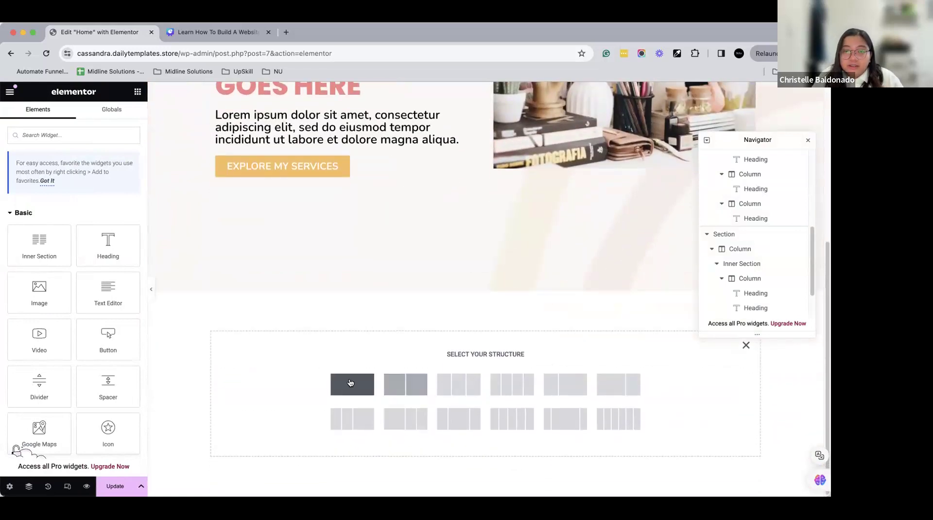
click(408, 390)
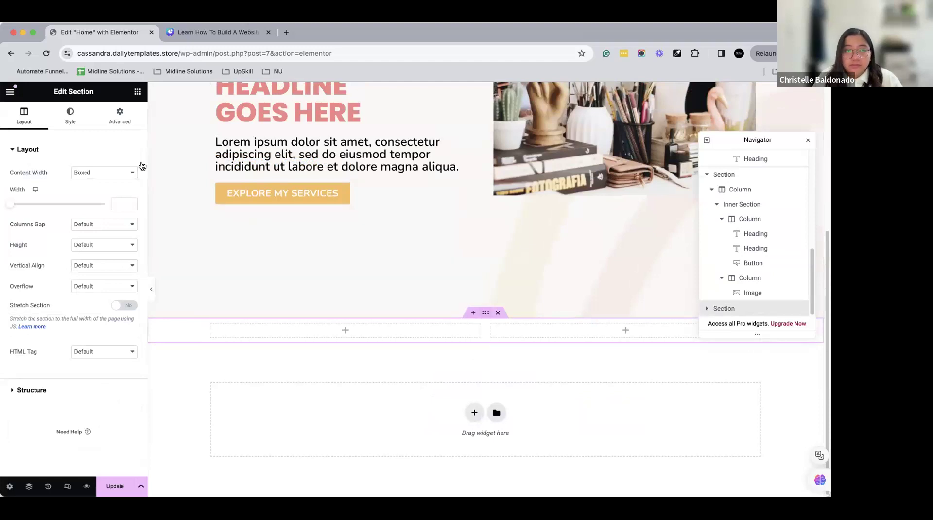
- Give the new two-column section a classic background with color F7EDE2
click(71, 121)
click(91, 193)
click(131, 214)
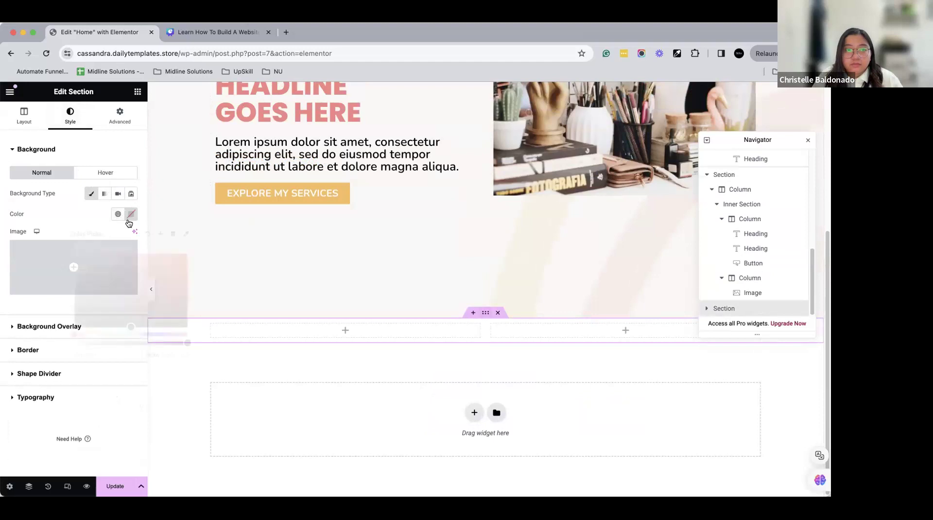
text(F7EDE2)
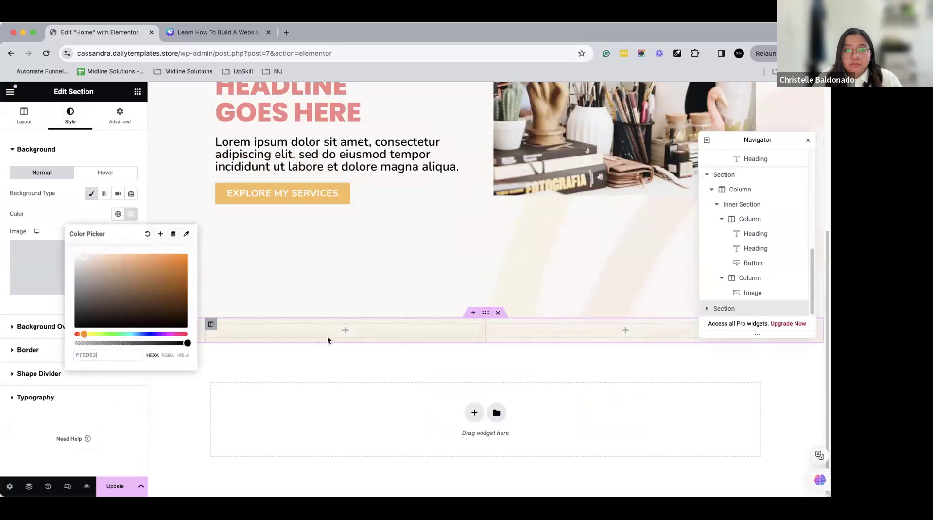
- Set the new section's padding to 25 px
click(486, 313)
click(121, 126)
click(18, 225)
text(25)
- Add an Image widget to the new section's left column and choose Group-116.png from the media library
click(346, 319)
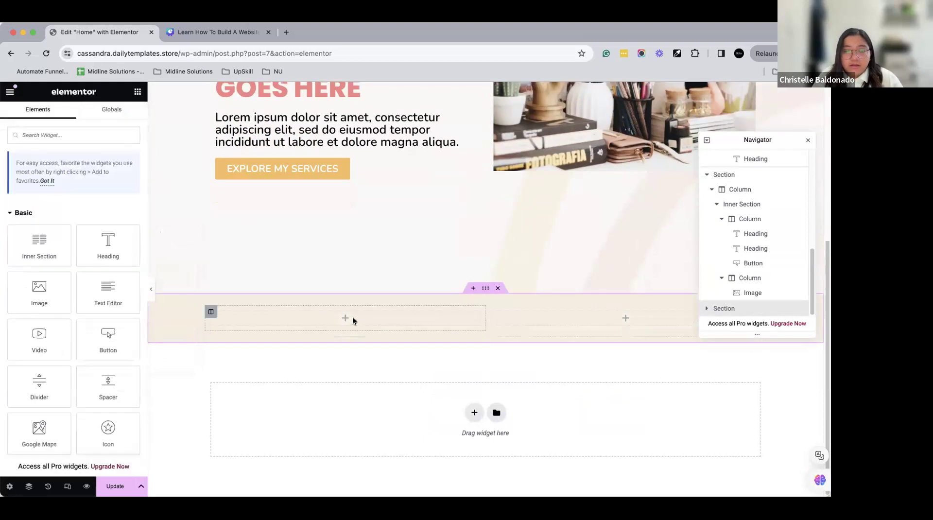
drag(39, 292, 288, 319)
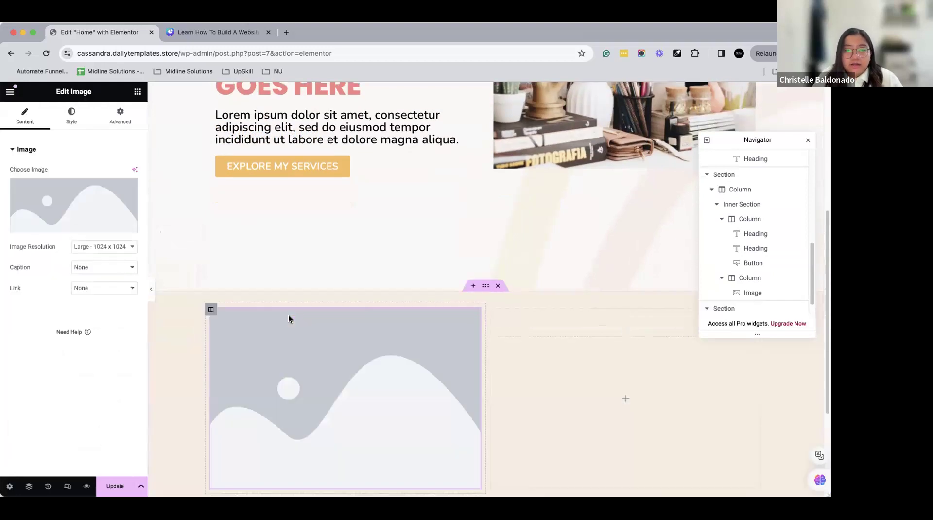
click(86, 225)
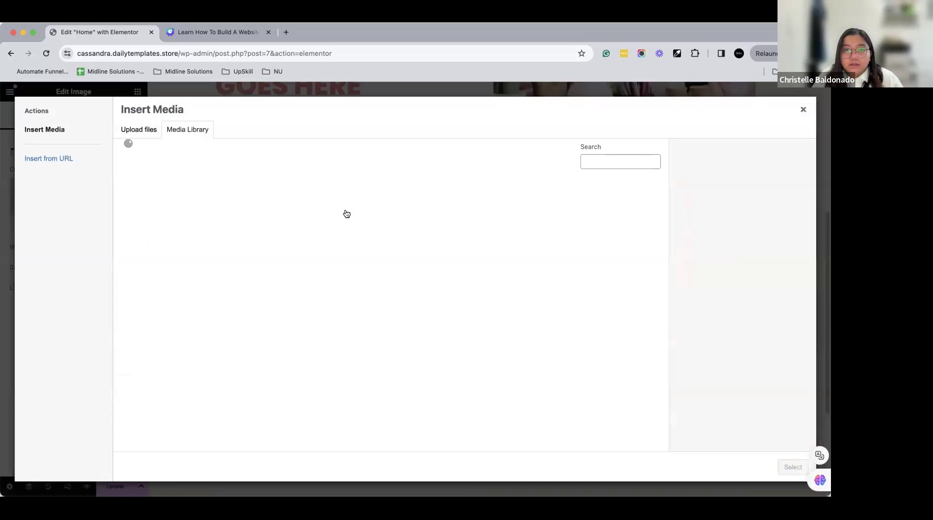
click(539, 218)
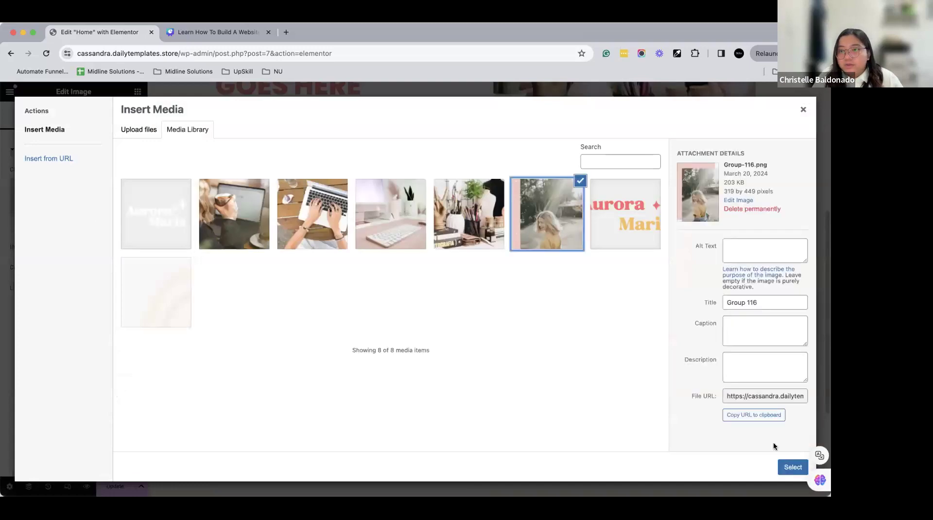
click(793, 467)
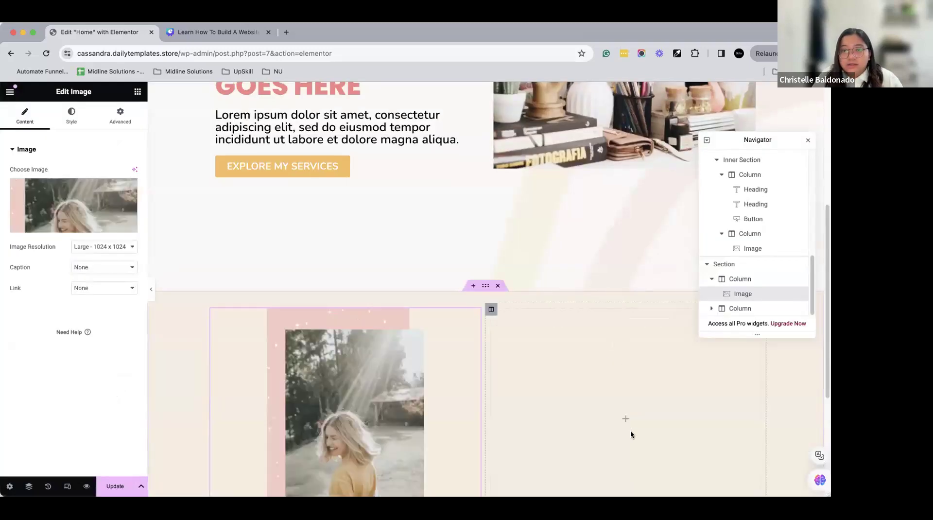
- Add a Heading widget to the right column with the title "Lorem ipsum dolor sit amet, consectetur adipiscing elit"
click(629, 424)
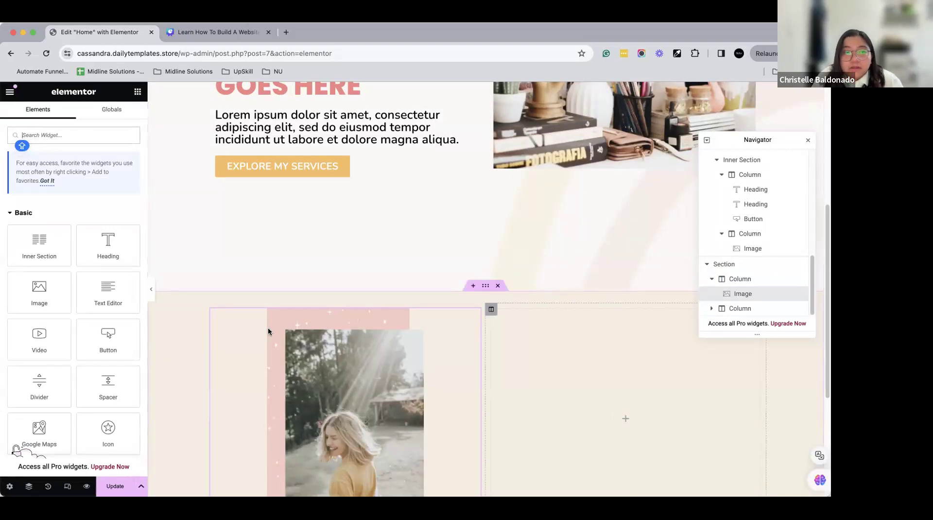
drag(127, 256, 598, 405)
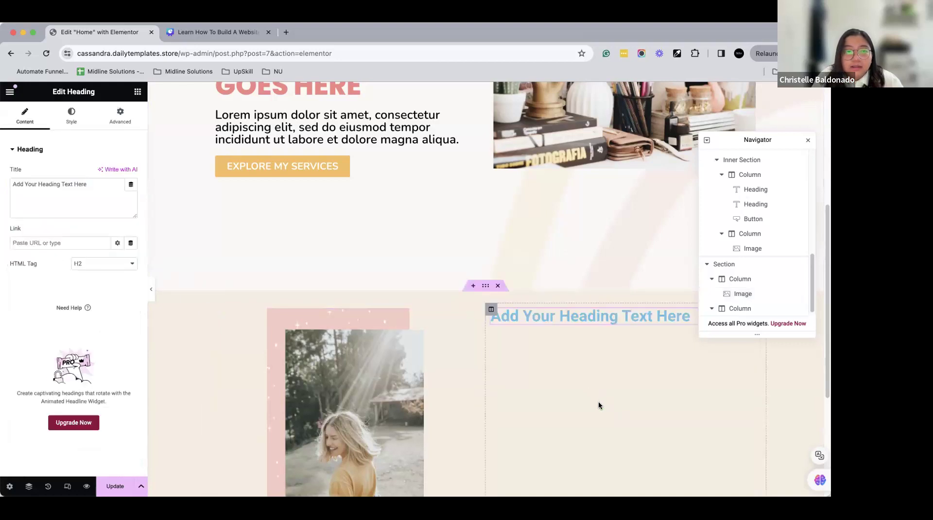
key(super+a)
text(Lorem ipsum dolor sit amet, consectetur adipiscing elit)
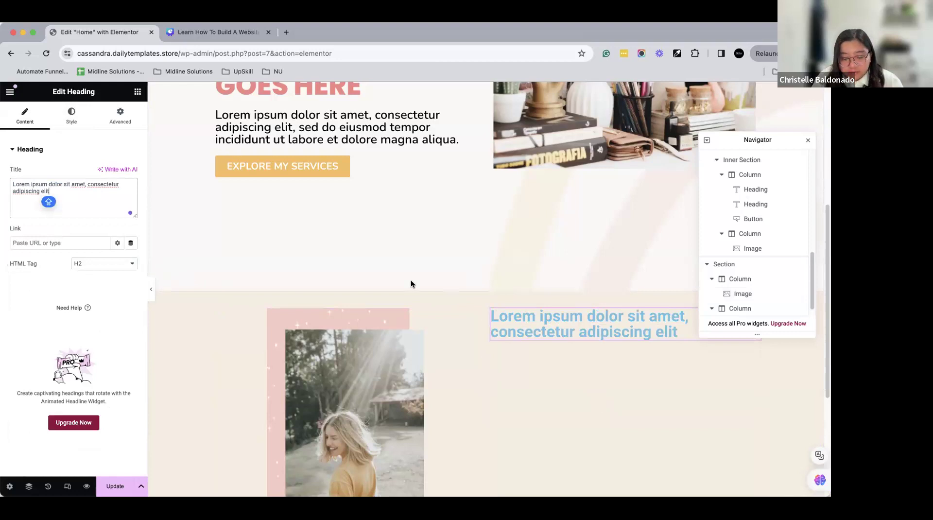
- Change the new heading's text color to the copied pink, matching the hero headline
click(73, 116)
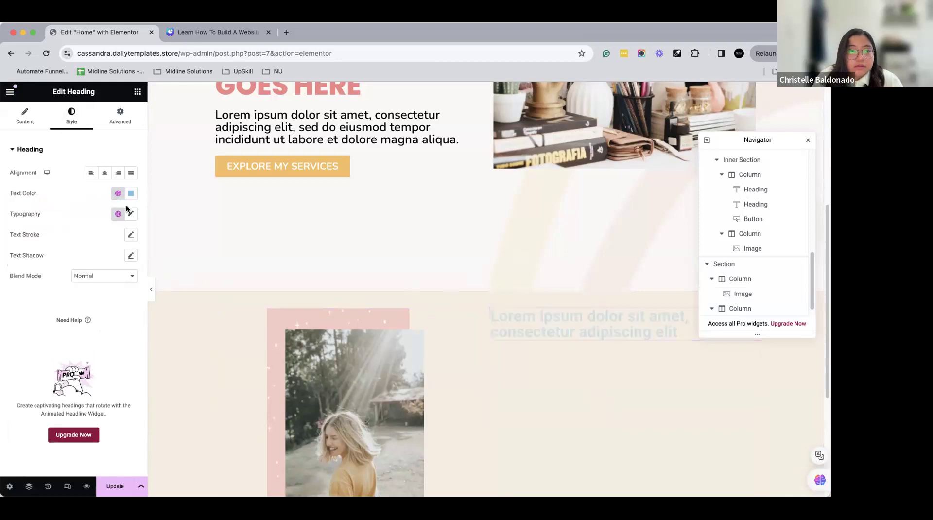
click(129, 198)
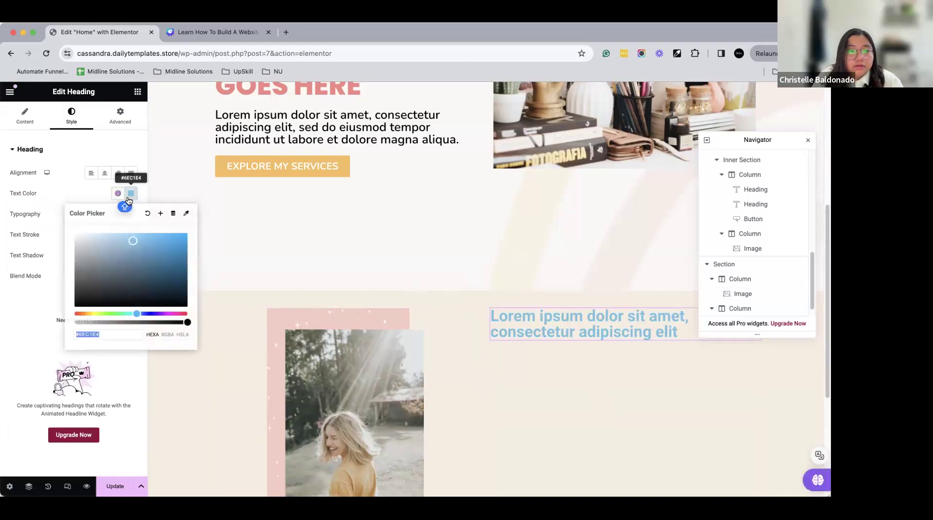
key(super+v)
click(49, 221)
- Set the pink section heading's typography to Poppins, weight 700 (Bold) and style Italic
click(131, 214)
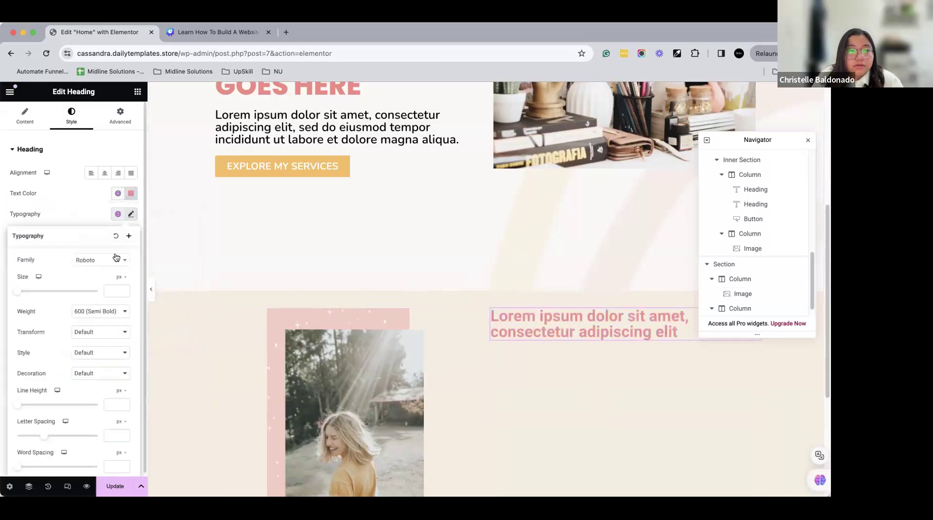
click(108, 261)
text(Poppins)
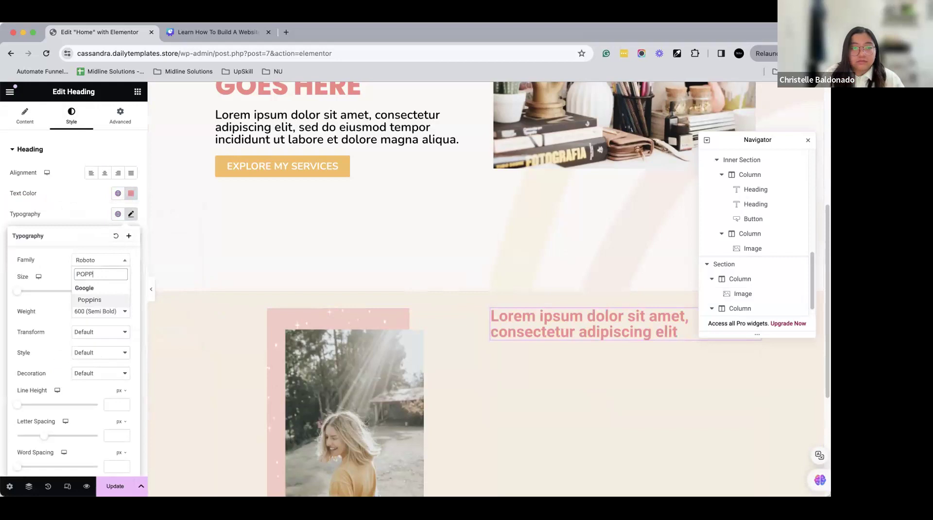
key(Return)
click(110, 319)
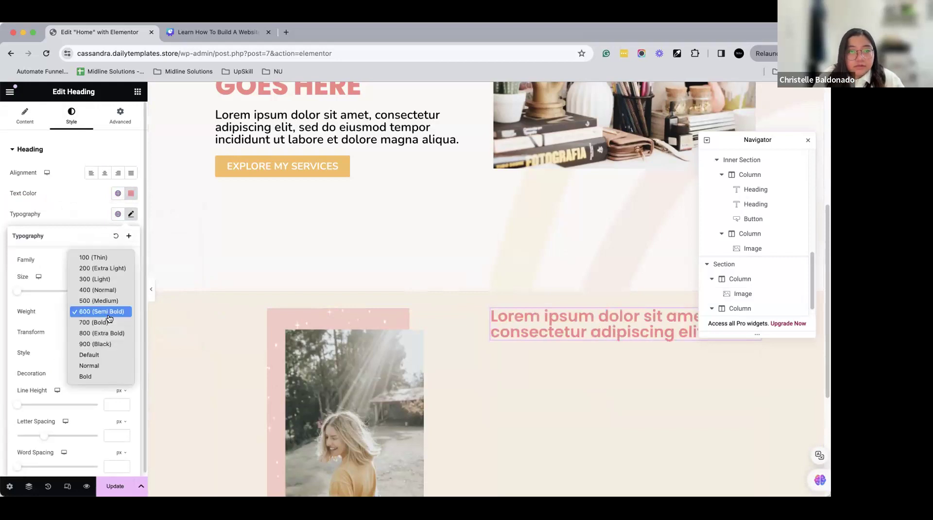
click(106, 323)
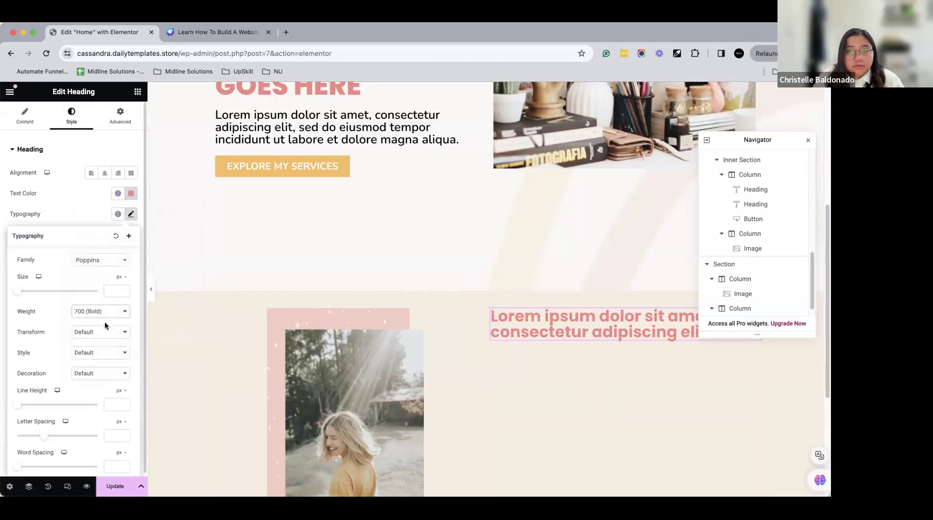
click(106, 353)
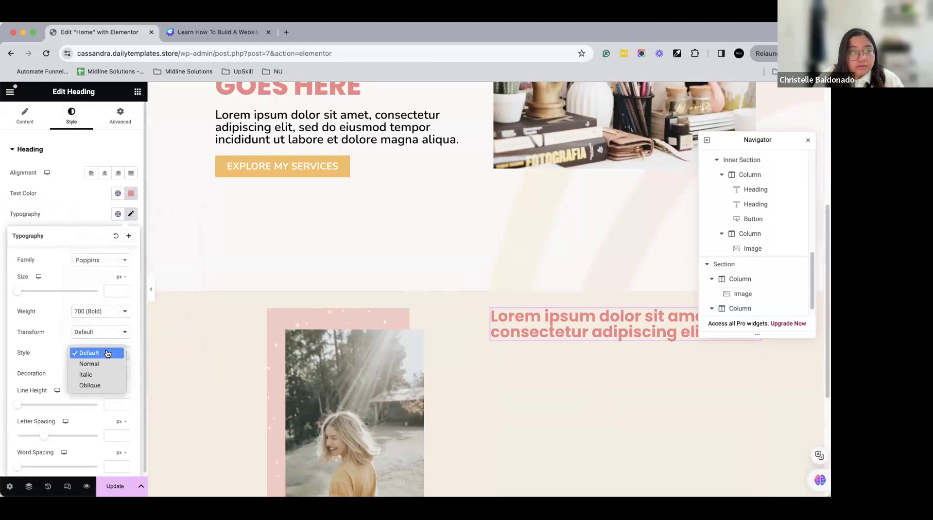
click(92, 374)
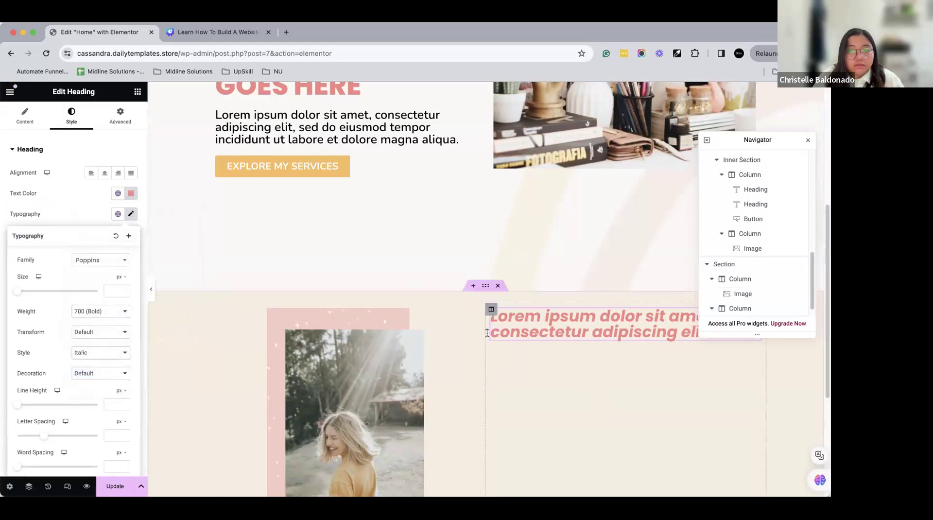
- Add a Text Editor widget below the heading and replace its content with the full Lorem ipsum paragraph ending in "est laborum"
scroll(505, 335, down, 5)
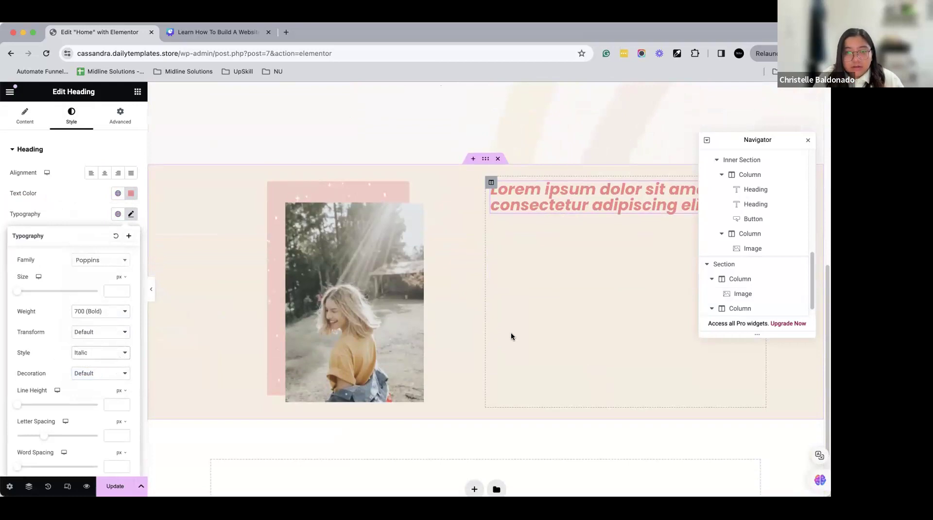
click(137, 91)
drag(108, 292, 567, 209)
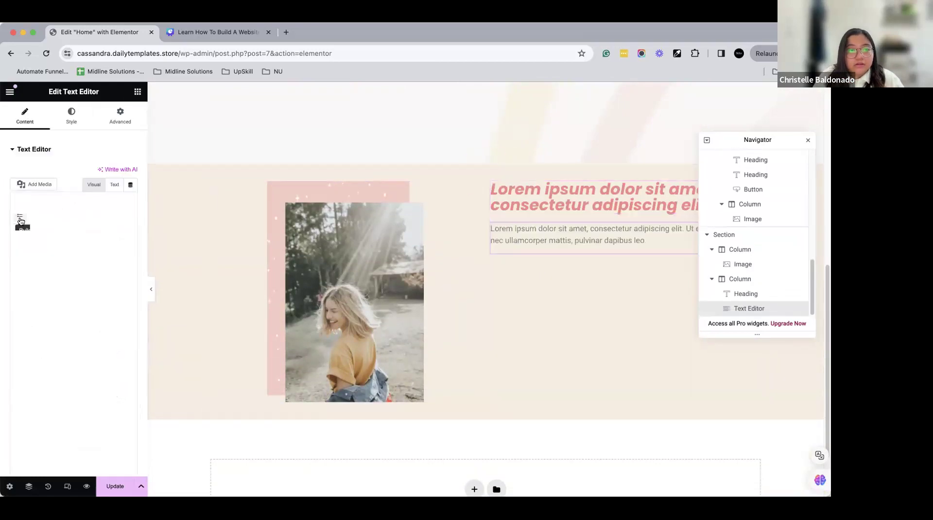
key(ctrl+a)
text(Lorem ipsum dolor sit amet, consectetur adipiscing elit, sed do eiusmod tempor incididunt ut labore et dolore magna aliqua. Ut enim ad minim veniam, quis nostrud exercitation ullamco laboris nisi ut aliquip ex ea commodo consequat. Duis aute irure dolor in reprehenderit in voluptate velit esse cillum dolore eu fugiat nulla pariatur. Excepteur sint occaecat cupidatat non proident, sunt in culpa qui officia deserunt mollit anim id est laborum.)
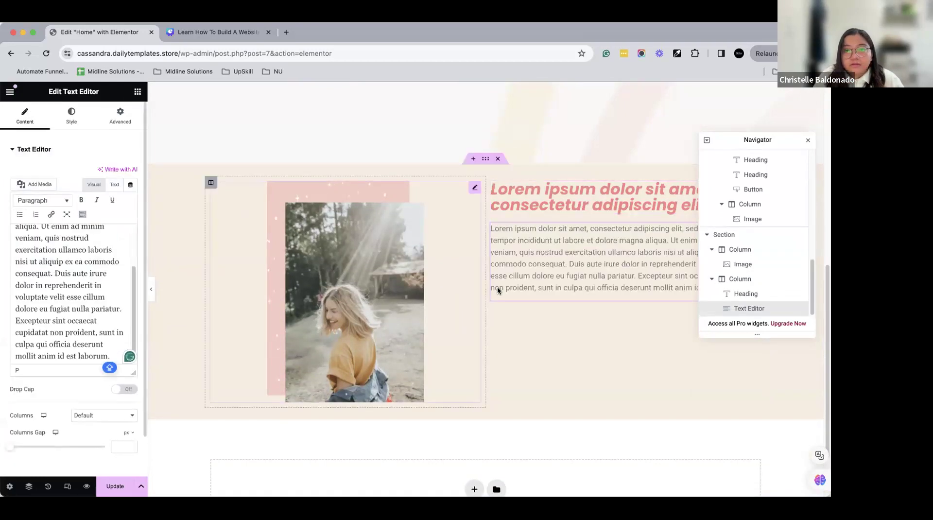
- Style the new paragraph with black text in Nunito at 18 px
click(70, 121)
click(130, 193)
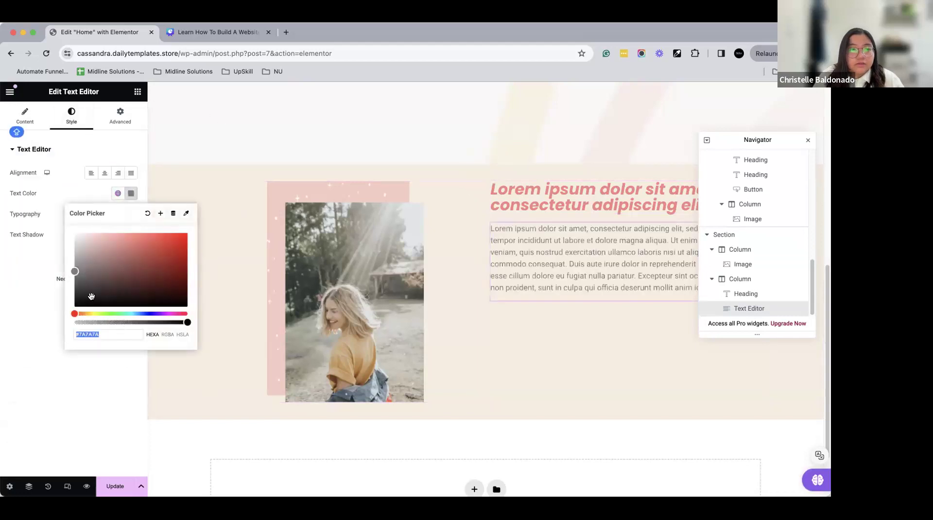
drag(92, 296, 74, 308)
click(131, 214)
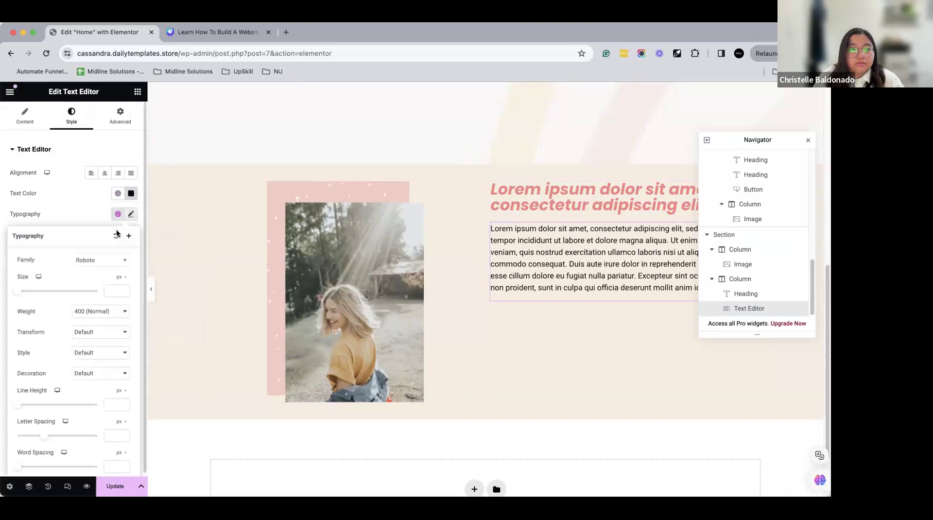
click(93, 261)
text(nunito)
click(89, 286)
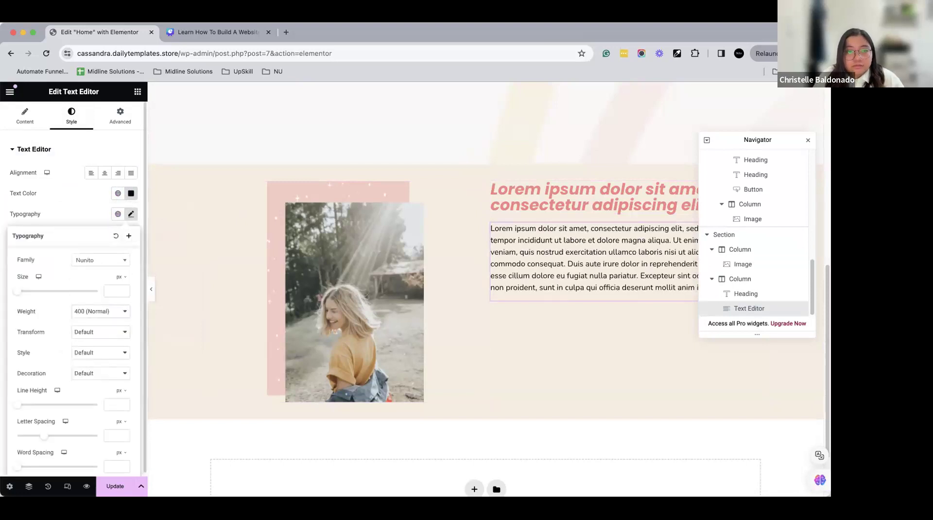
text(18)
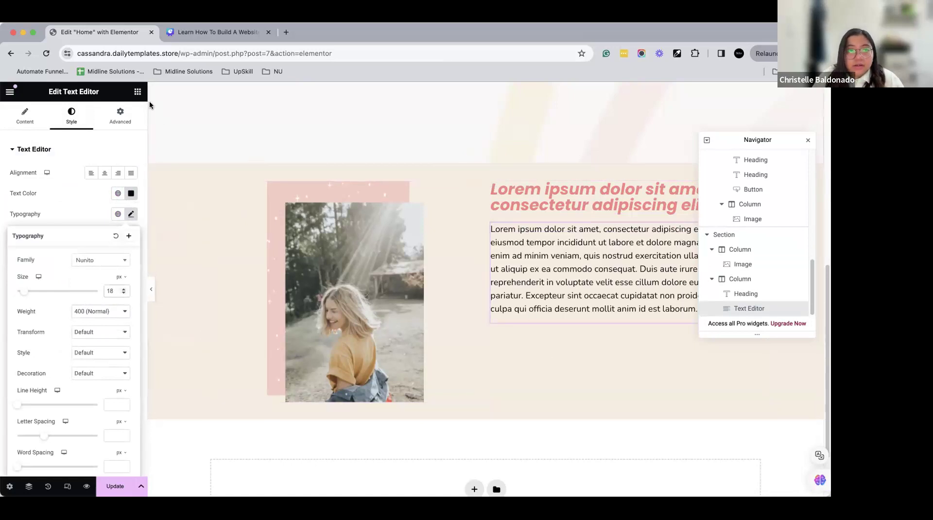
- Add a Button widget below the paragraph with the text "KNOW MORE ABOUT ME" and link it to the About page
click(138, 92)
drag(107, 336, 579, 314)
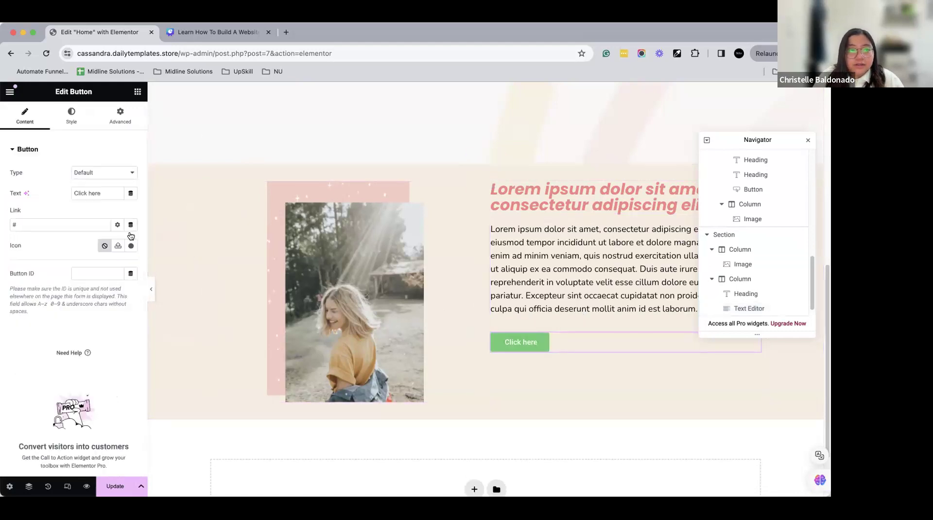
drag(108, 188, 76, 194)
text(MO)
key(BackSpace)
key(BackSpace)
text(KNOW MORE ABOUT ME)
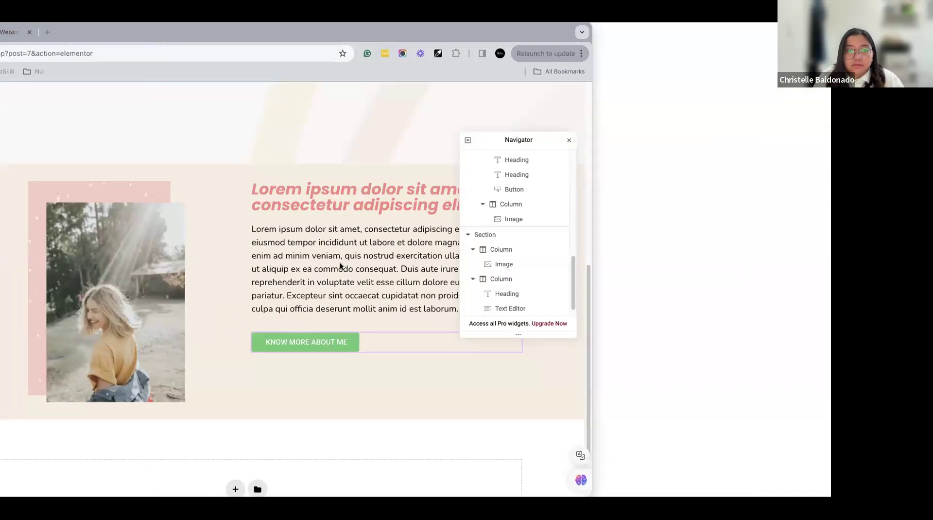
key(BackSpace)
text(ABOUT)
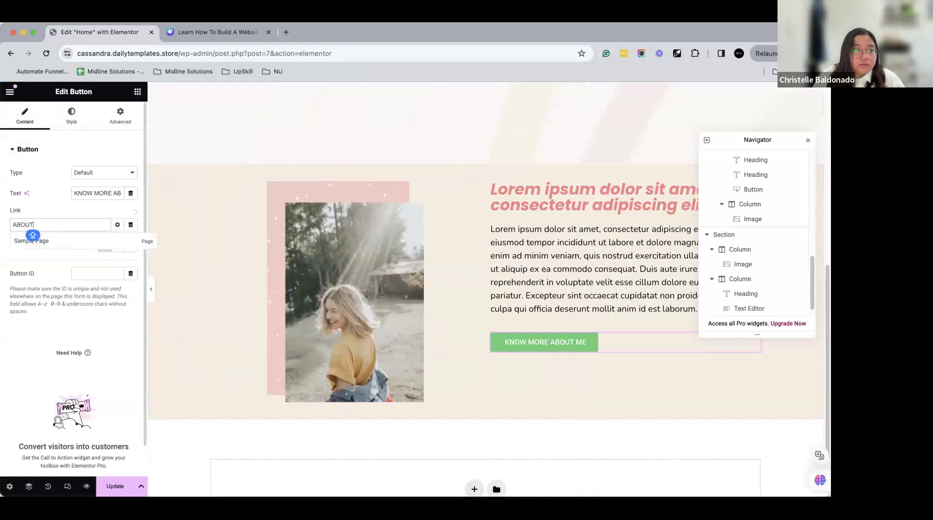
click(56, 242)
- Set the "KNOW MORE ABOUT ME" button's background color to F28482
click(70, 121)
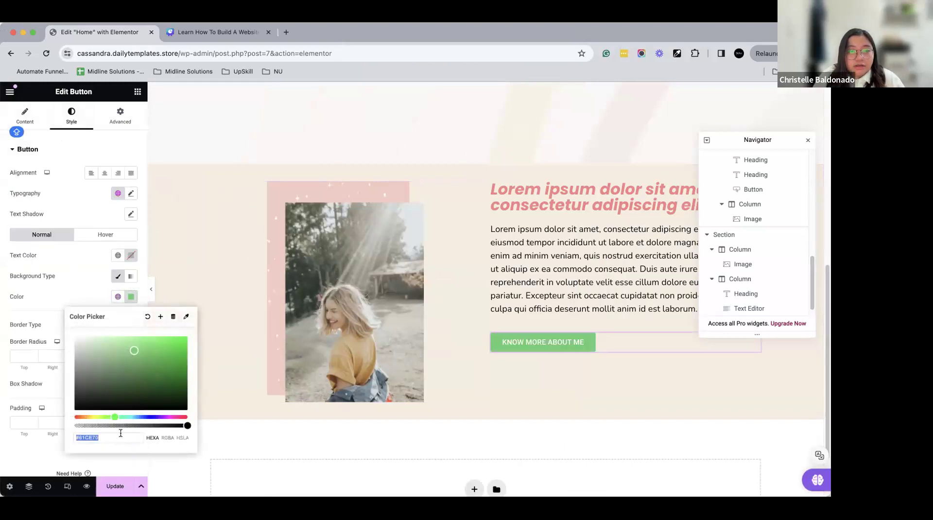
text(F28482)
scroll(407, 314, up, 5)
scroll(406, 314, down, 2)
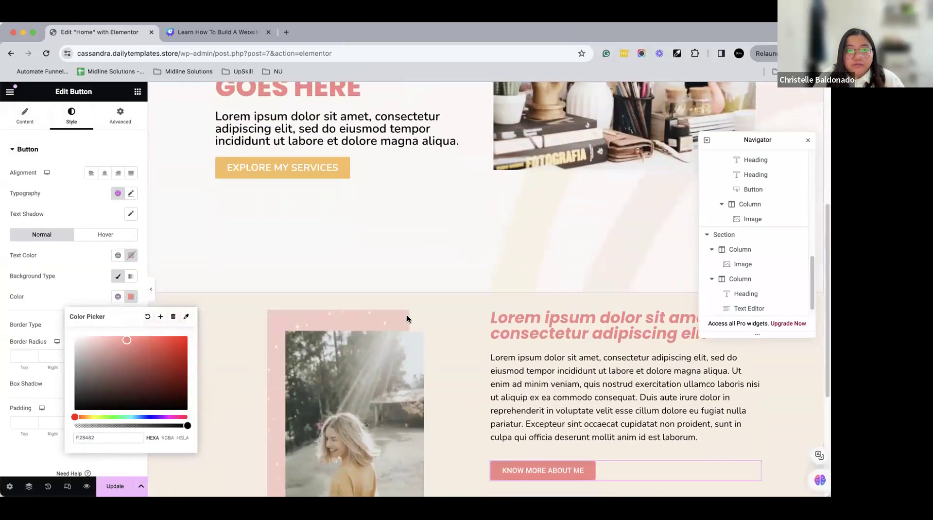
scroll(407, 318, down, 3)
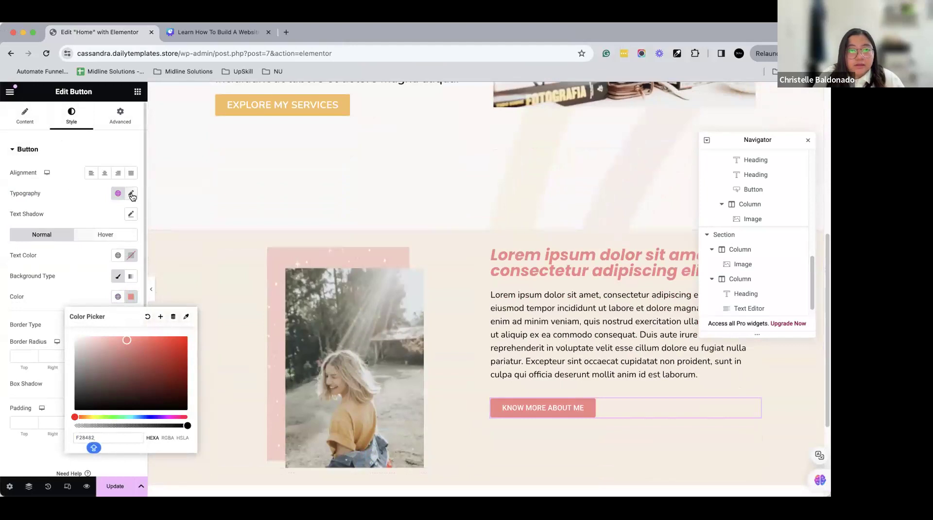
- Match the "KNOW MORE ABOUT ME" button's typography to the hero button: Nunito, 20 px, weight 700 (Bold)
click(131, 194)
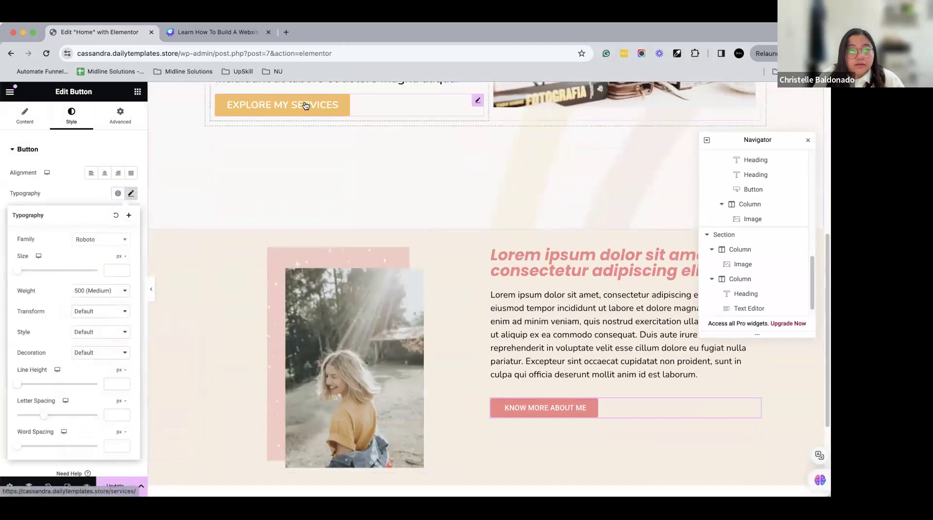
click(306, 106)
click(130, 194)
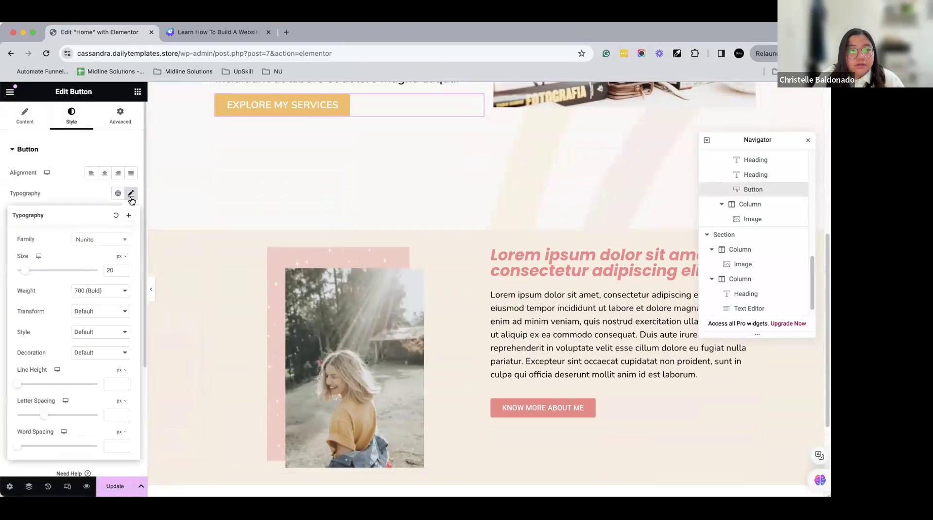
click(586, 412)
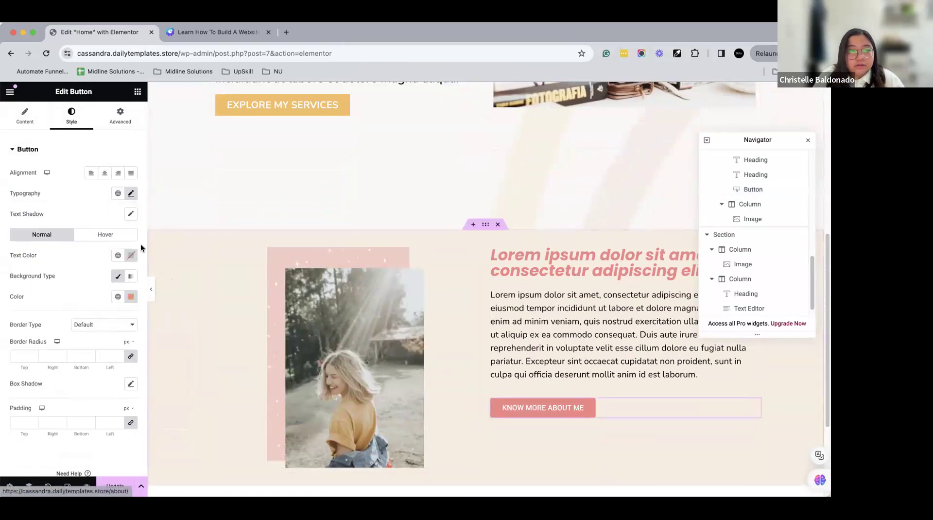
click(131, 193)
click(119, 241)
text(NUNIT)
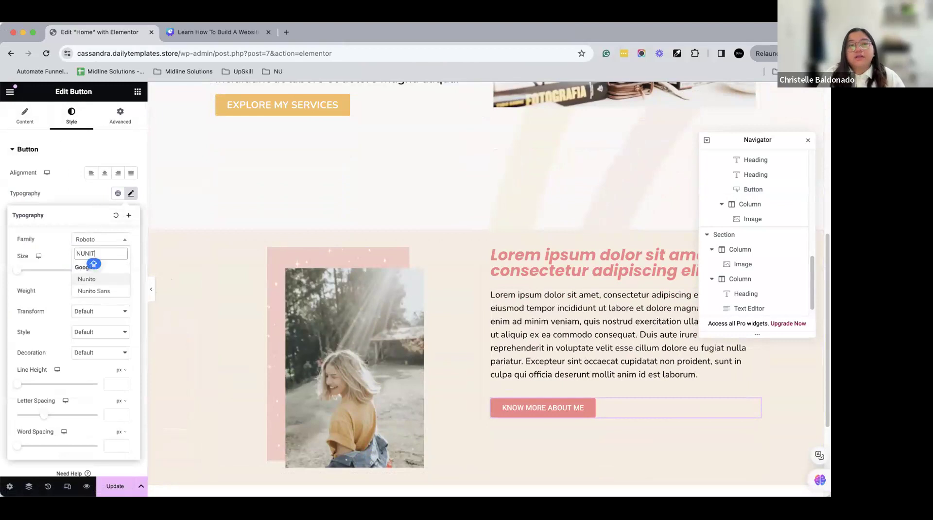
click(88, 279)
click(117, 270)
text(20)
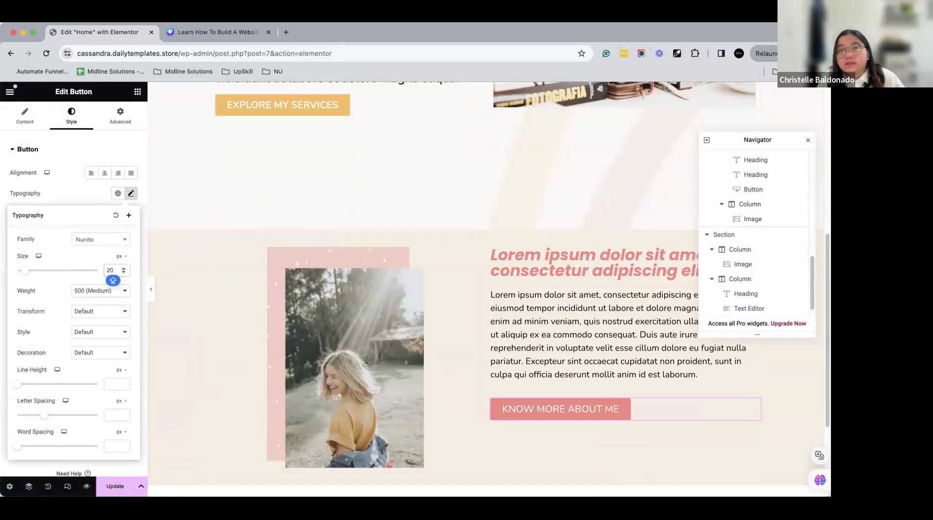
click(108, 291)
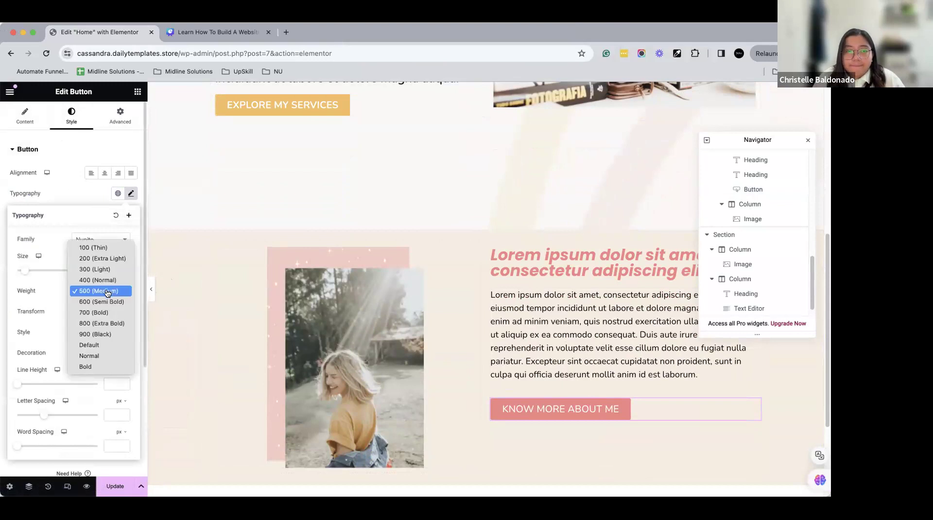
click(102, 312)
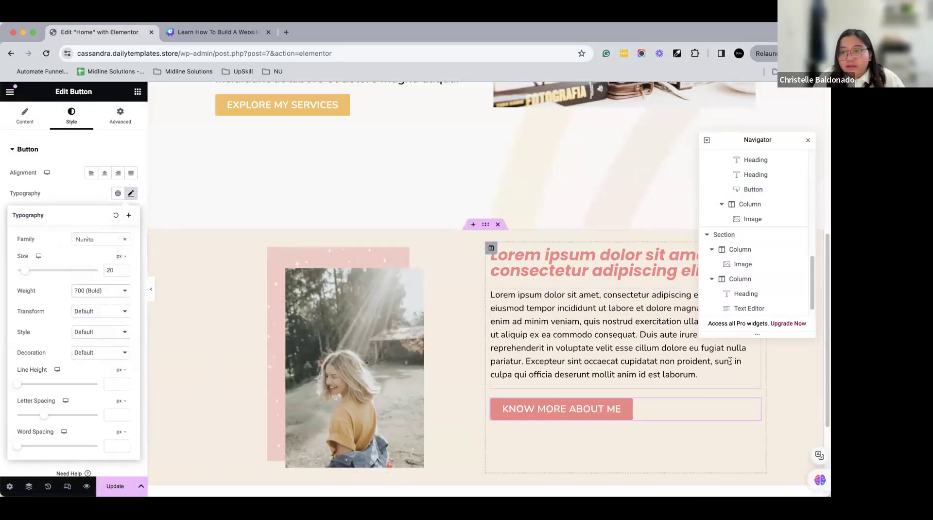
- Set the padding of the image-and-text section to 45 px on all sides
scroll(709, 376, down, 3)
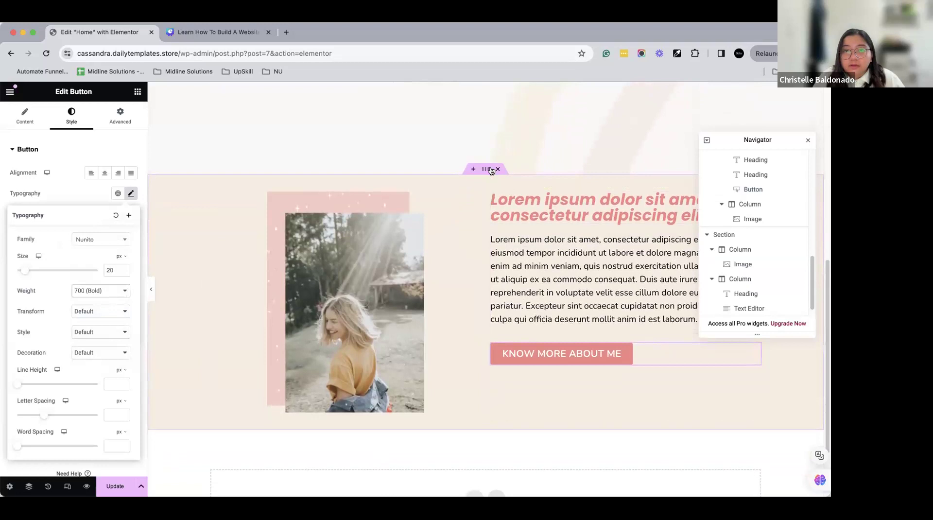
click(488, 170)
click(32, 219)
click(32, 220)
click(32, 220)
click(32, 219)
click(32, 219)
click(32, 219)
click(32, 220)
click(32, 219)
click(32, 219)
click(32, 220)
click(32, 220)
click(32, 219)
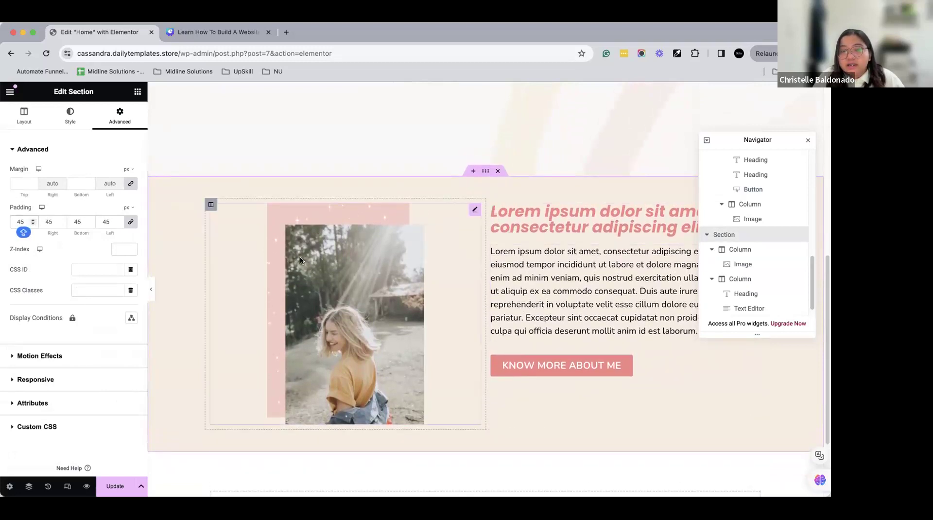
scroll(539, 246, up, 3)
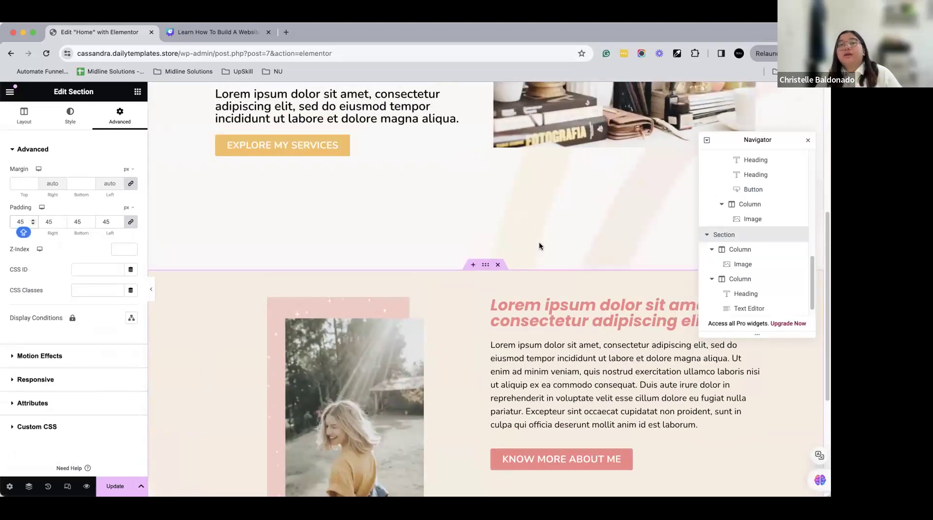
scroll(540, 245, down, 3)
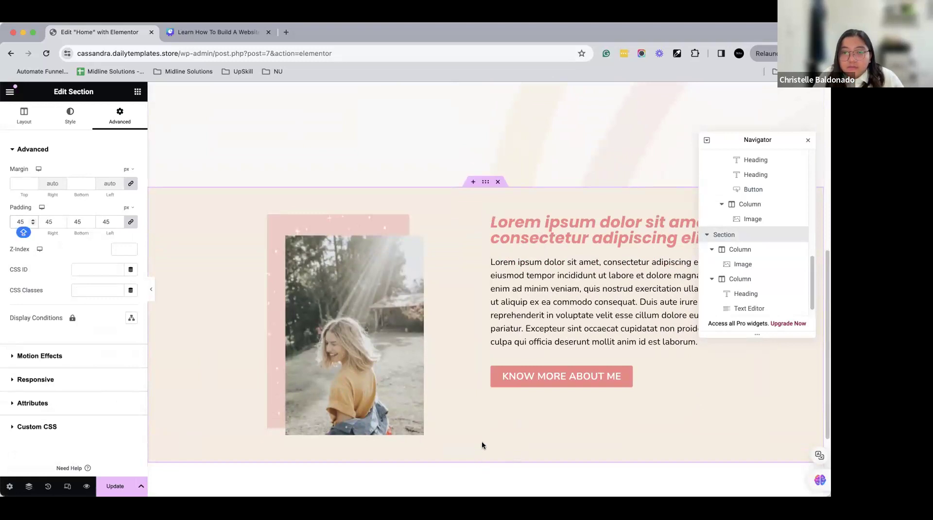
- Add a single-column section below with a classic background color F6BD60 and place a two-column Inner Section inside it
scroll(482, 441, down, 4)
click(474, 411)
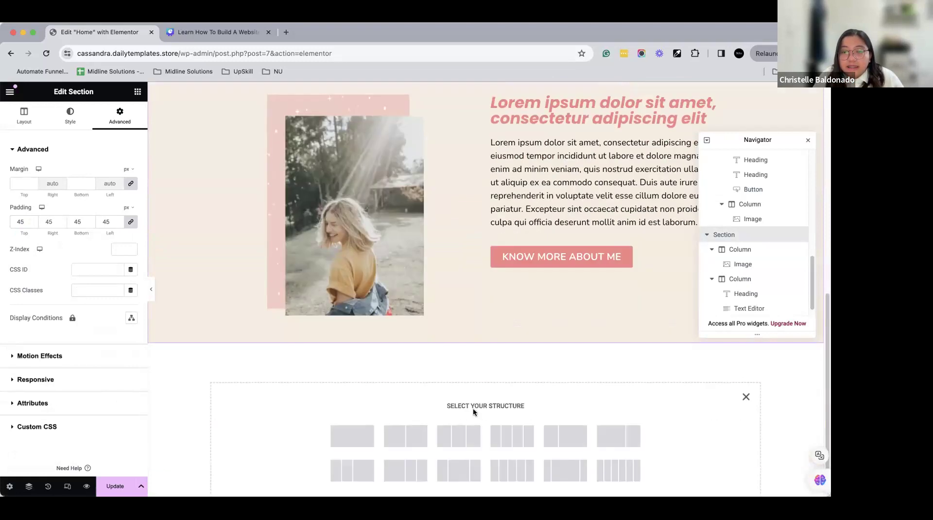
click(359, 438)
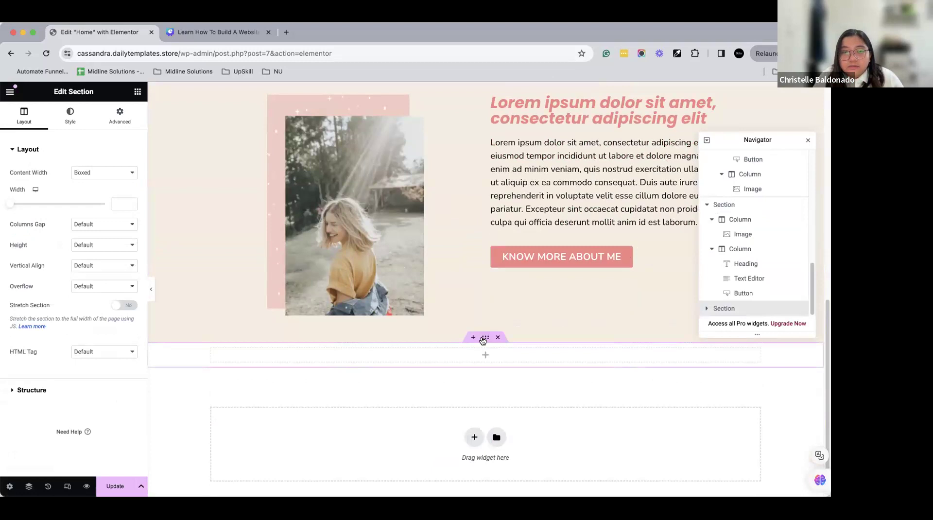
click(70, 117)
click(91, 193)
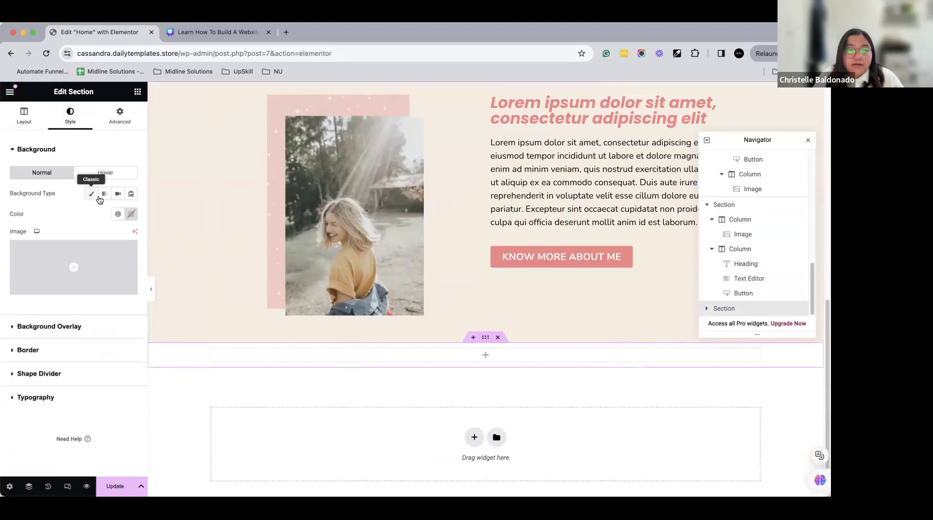
click(132, 217)
key(super+v)
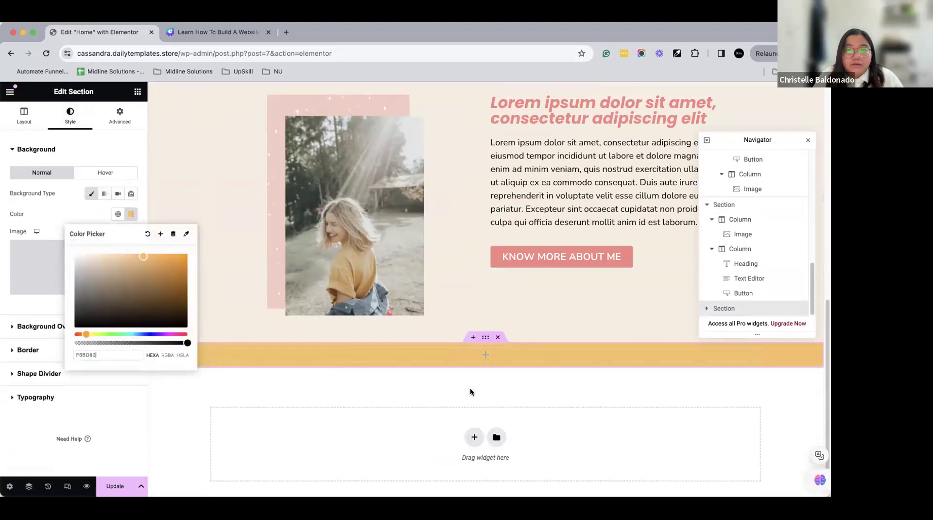
click(483, 355)
drag(39, 243, 448, 359)
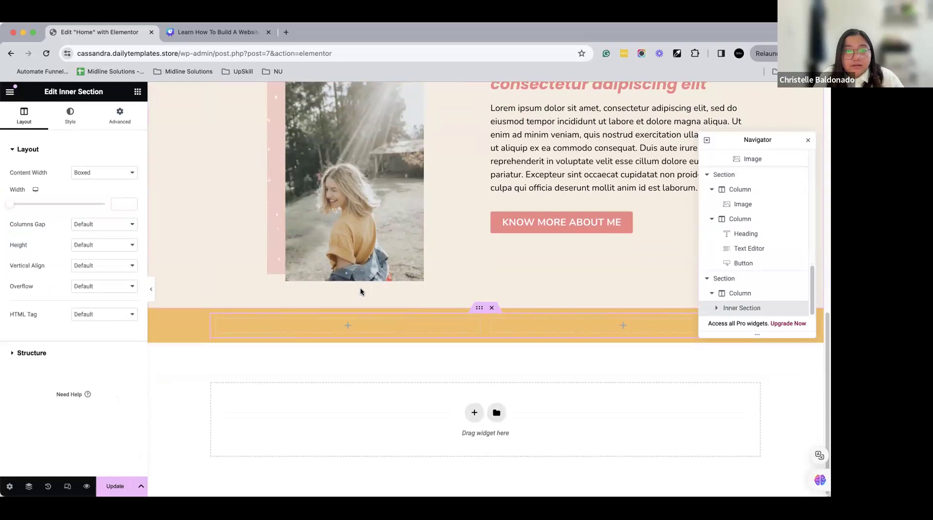
- Add a heading above the inner section in the yellow section and title it "SERVICES OFFERED"
click(137, 91)
drag(108, 246, 436, 314)
click(88, 196)
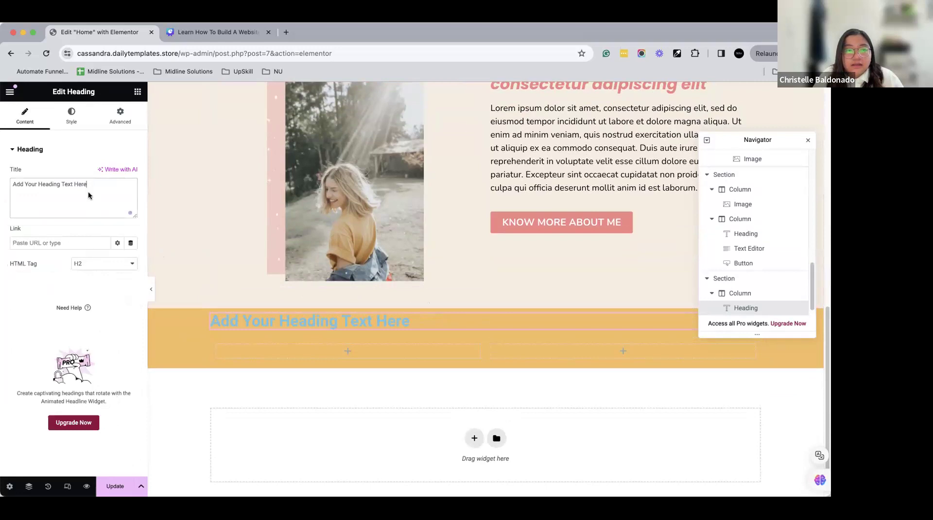
key(super+a)
text(serv)
key(BackSpace)
key(BackSpace)
key(BackSpace)
text(SERVICES OFFERED)
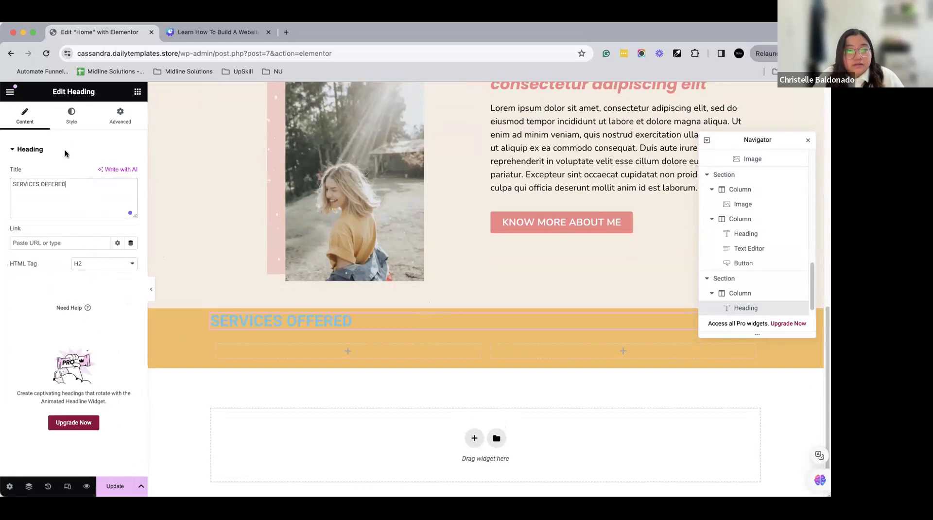
- Center the "SERVICES OFFERED" heading, color it FFFFFF and set its font family to Poppins
click(71, 116)
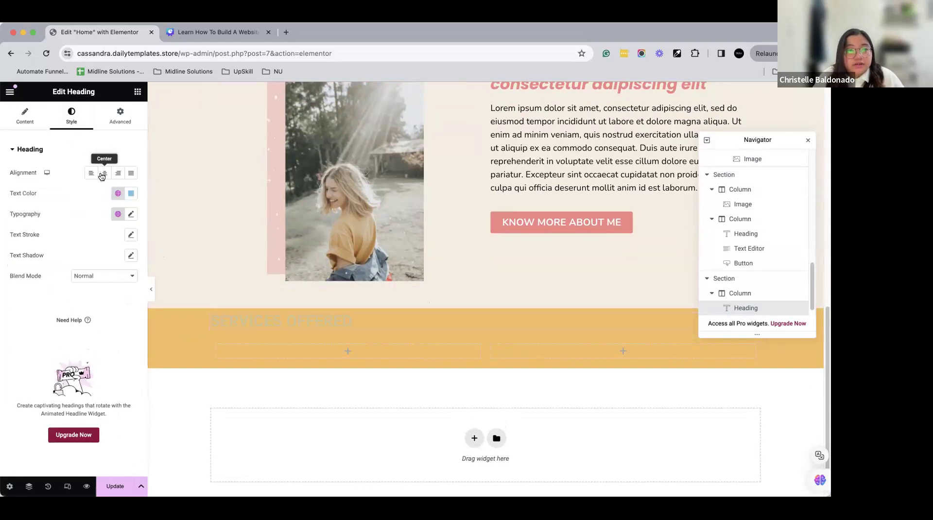
click(130, 192)
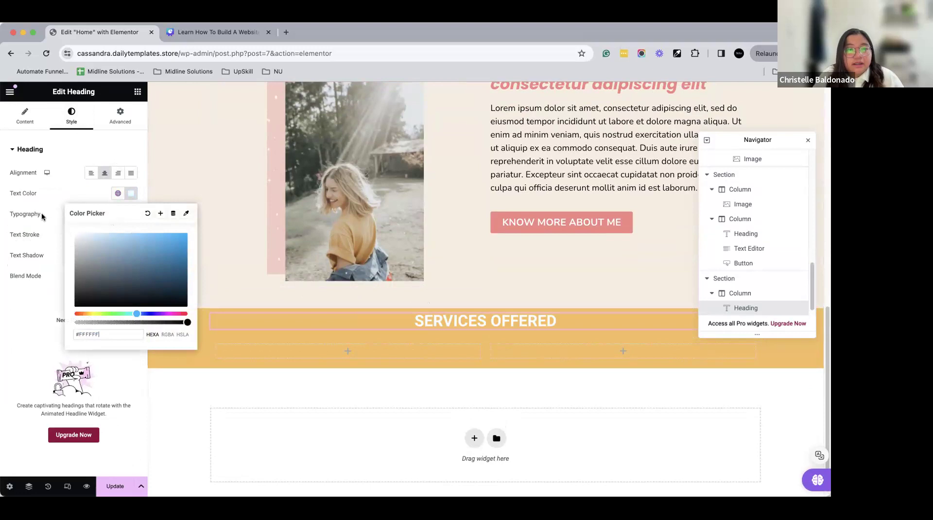
click(130, 193)
click(130, 213)
click(101, 262)
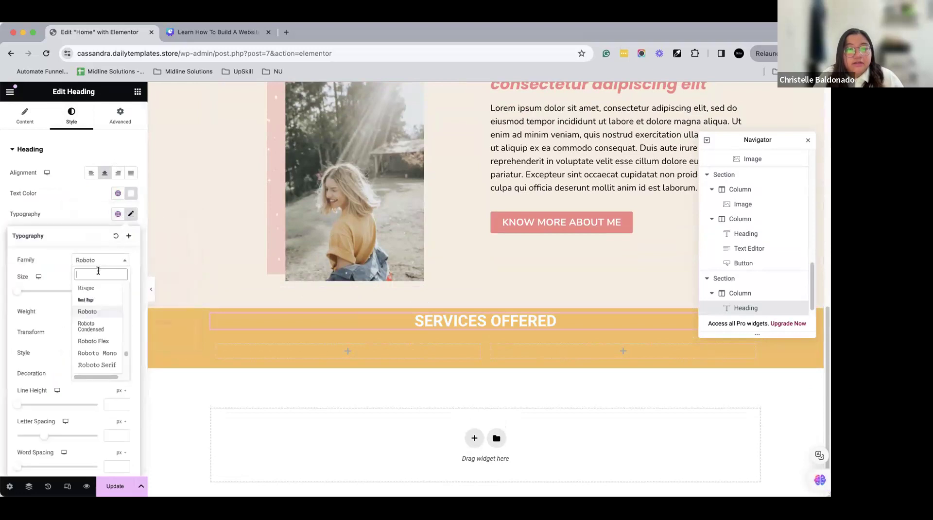
text(popp)
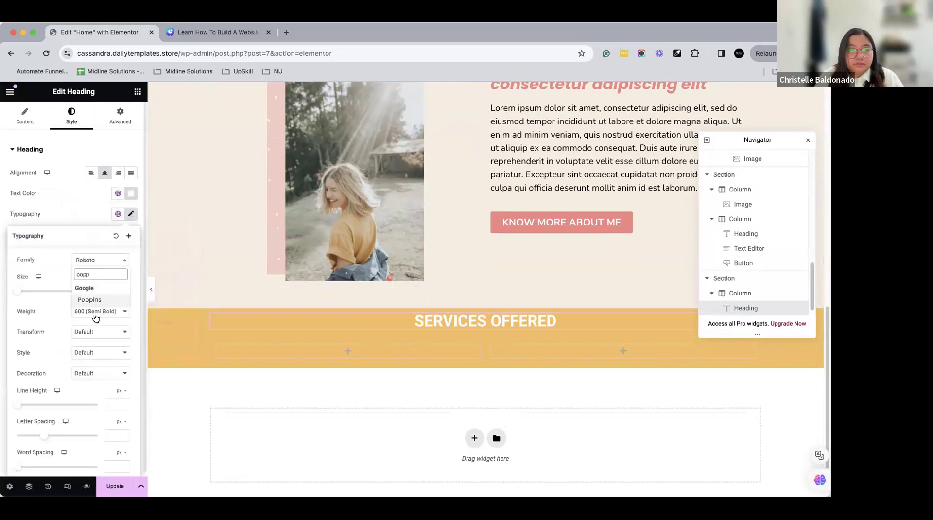
click(89, 299)
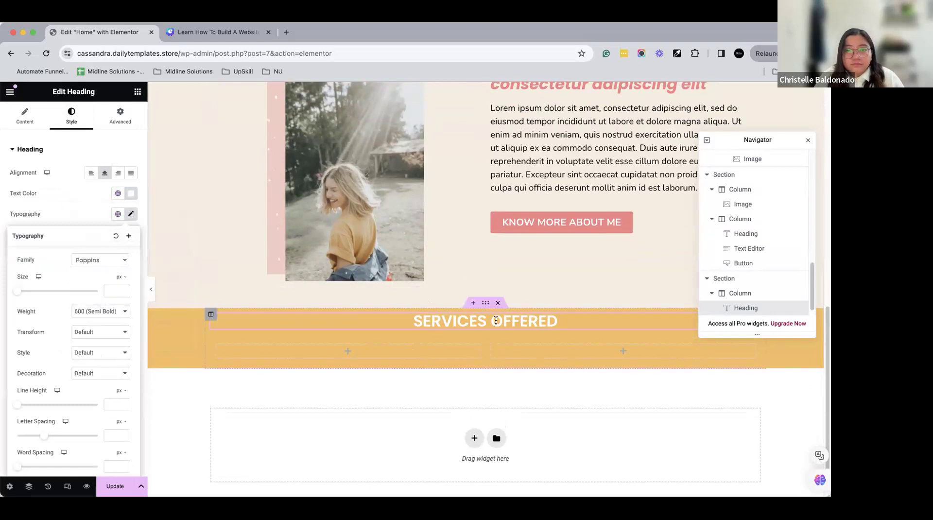
- Set the padding of the "SERVICES OFFERED" section to 35 px on all sides
click(486, 304)
click(120, 117)
click(17, 224)
text(35)
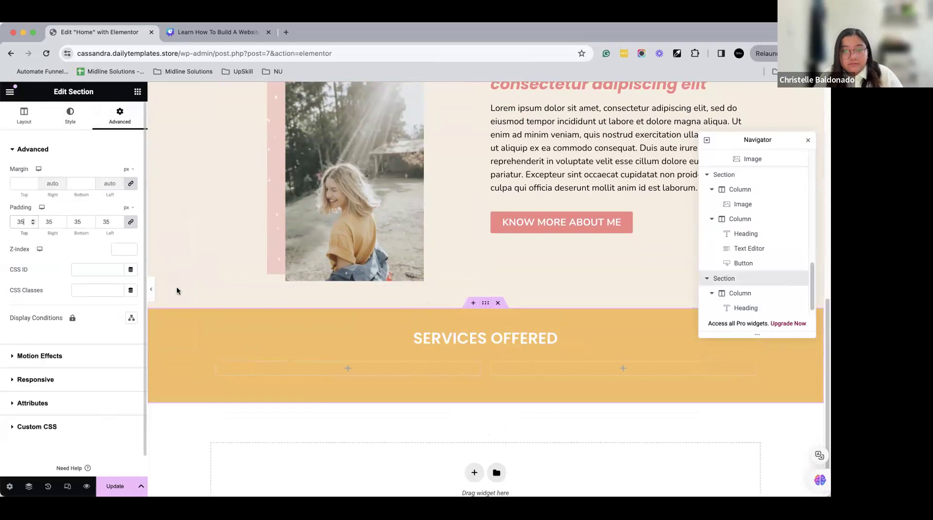
- Add an image widget to the inner section's first column and choose image-77.png from the media library
click(344, 370)
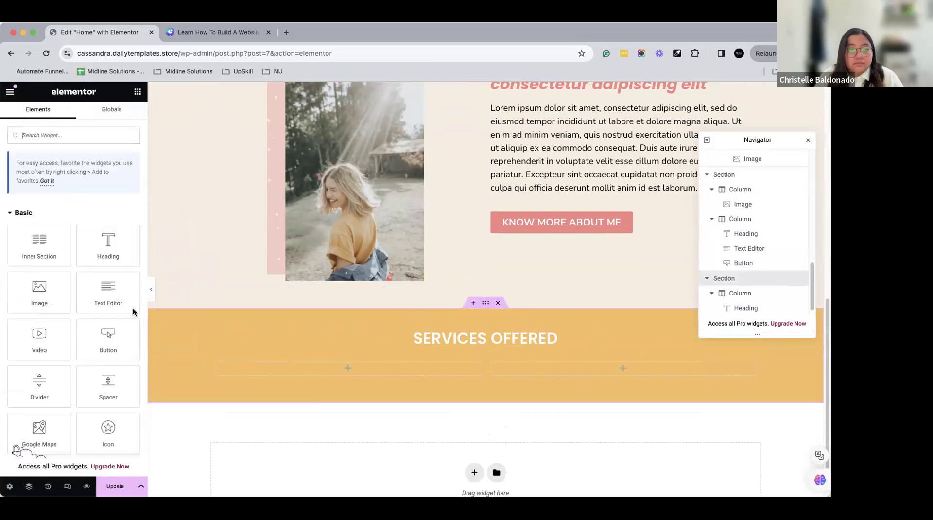
drag(66, 305, 350, 374)
scroll(328, 315, down, 4)
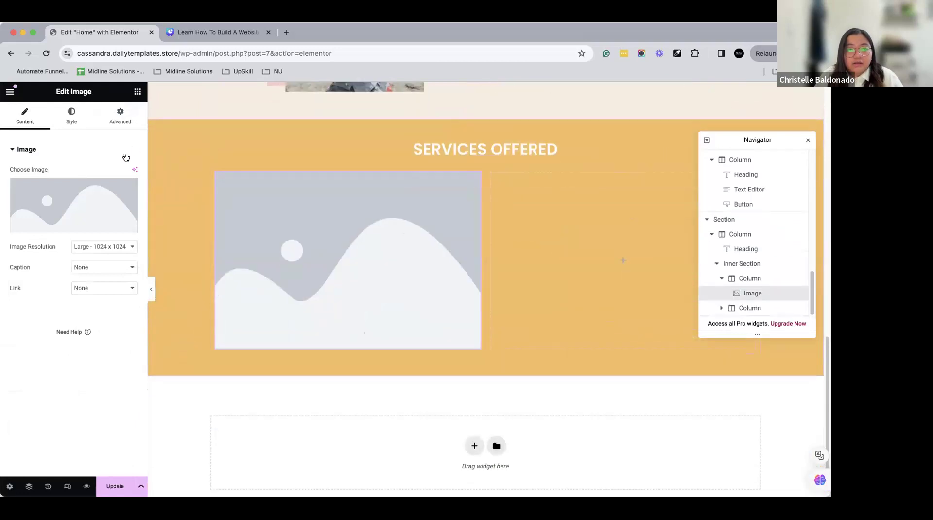
mouse_move(80, 208)
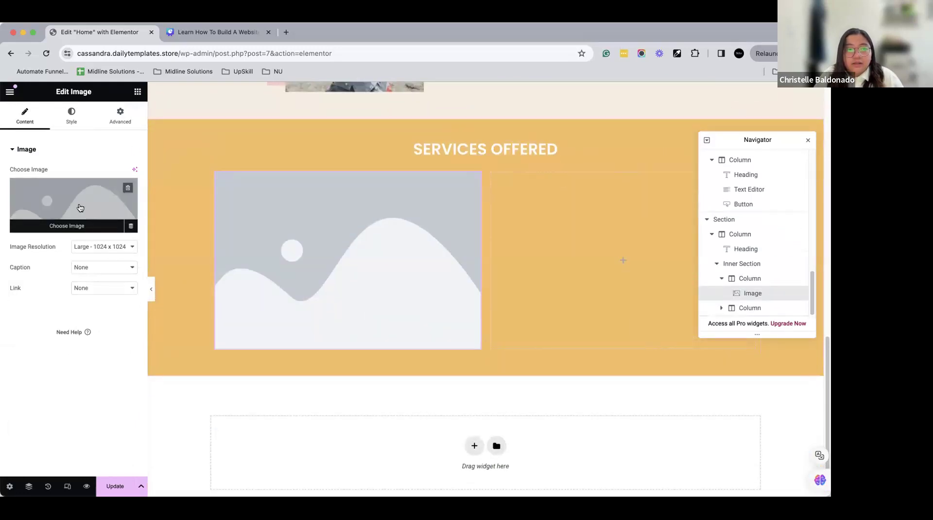
click(79, 207)
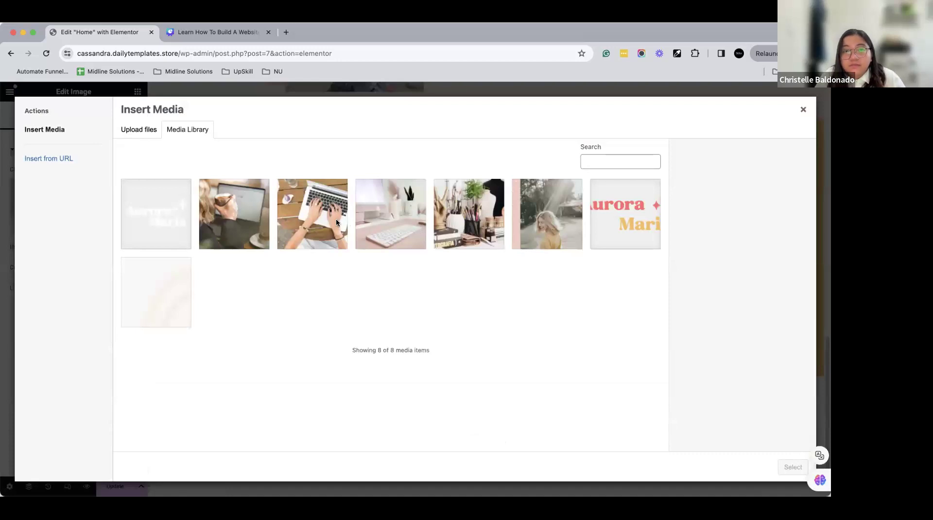
click(391, 216)
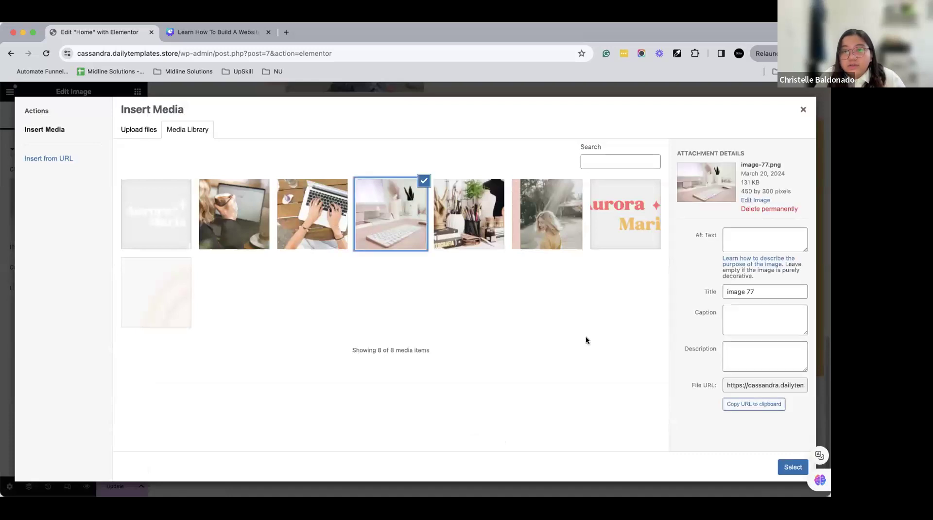
click(791, 467)
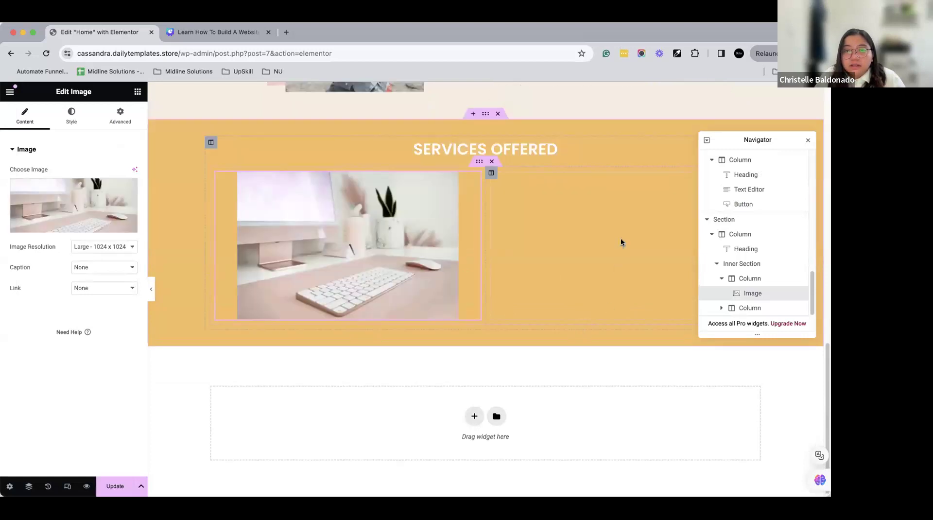
- Add an image widget to the inner section's second column and choose image-78.png from the media library
click(622, 246)
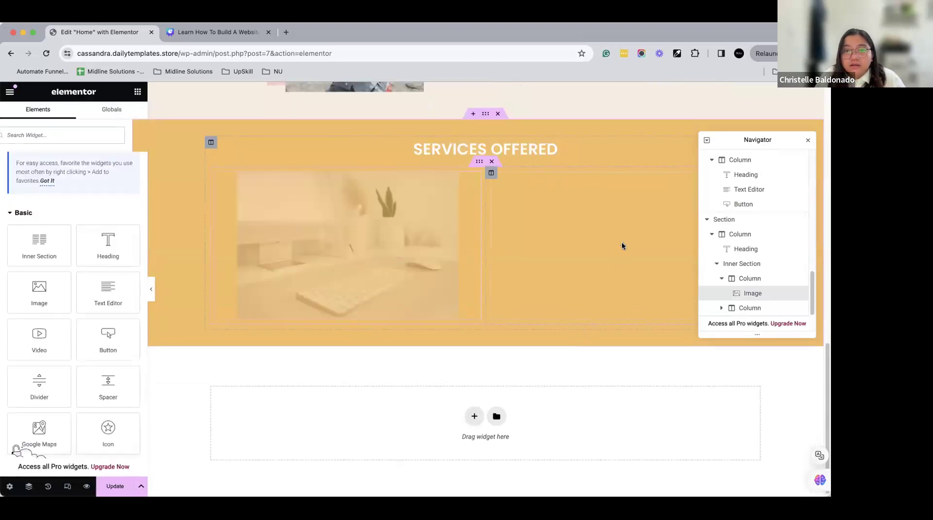
drag(42, 294, 599, 275)
click(100, 202)
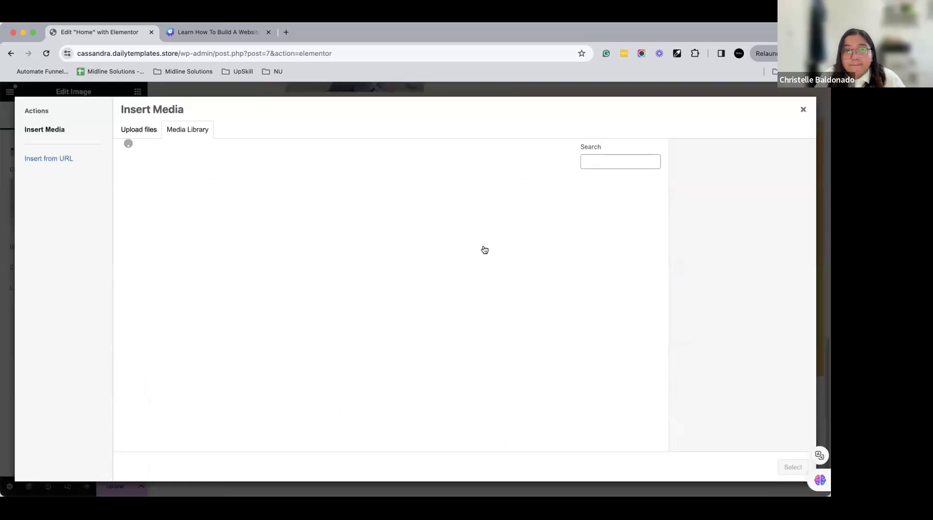
click(321, 226)
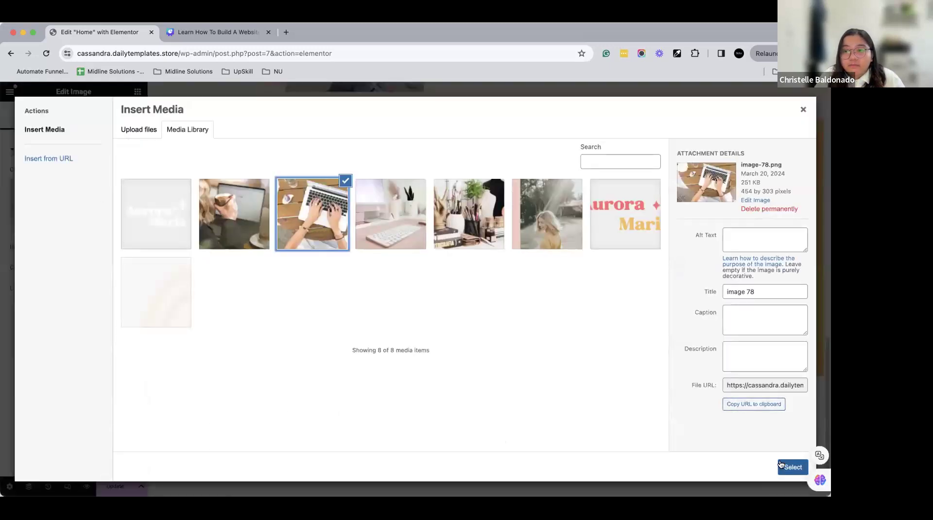
click(781, 465)
- Add a heading below the first column's image and title it "Social Media Management"
click(137, 91)
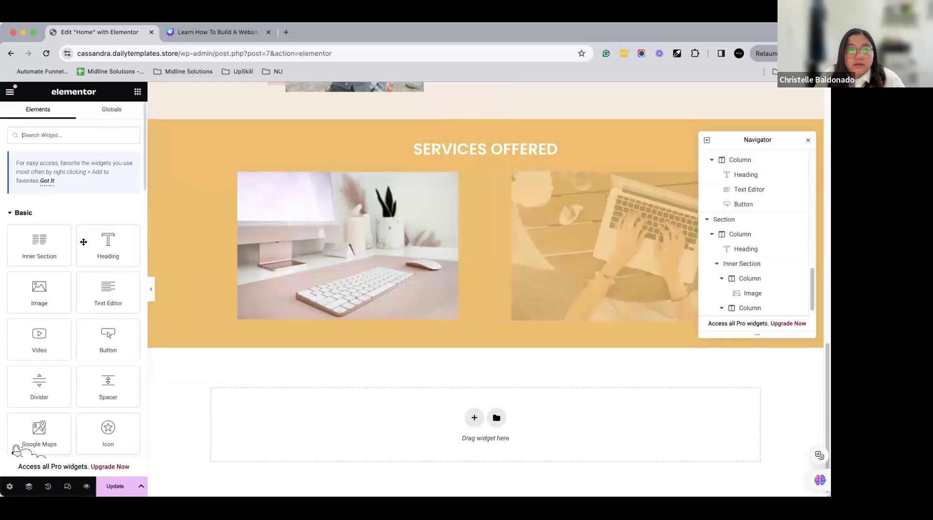
drag(84, 241, 327, 319)
triple_click(51, 196)
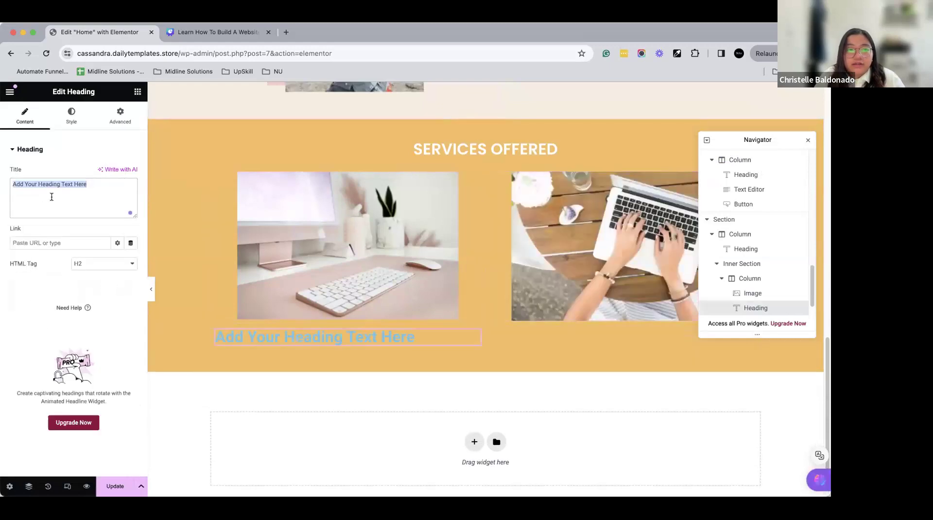
text(socia)
key(BackSpace)
key(BackSpace)
key(BackSpace)
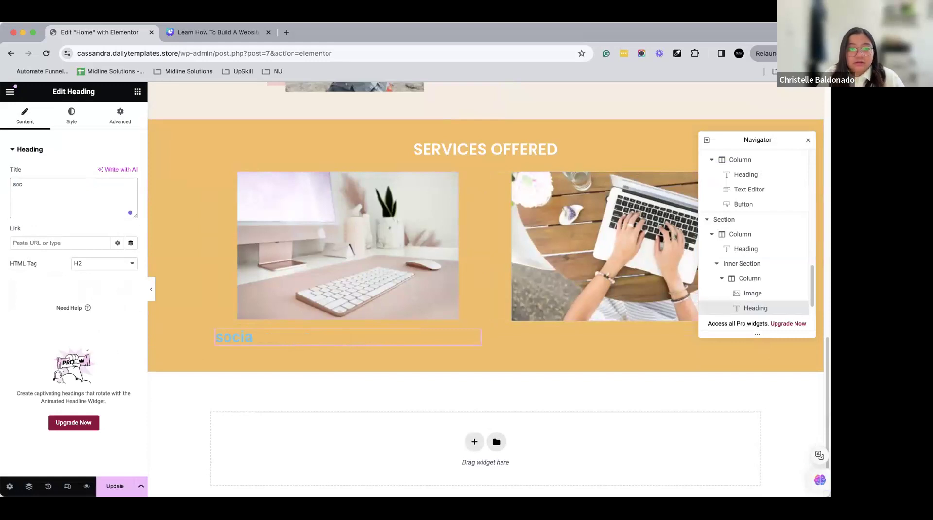
key(BackSpace)
text(S)
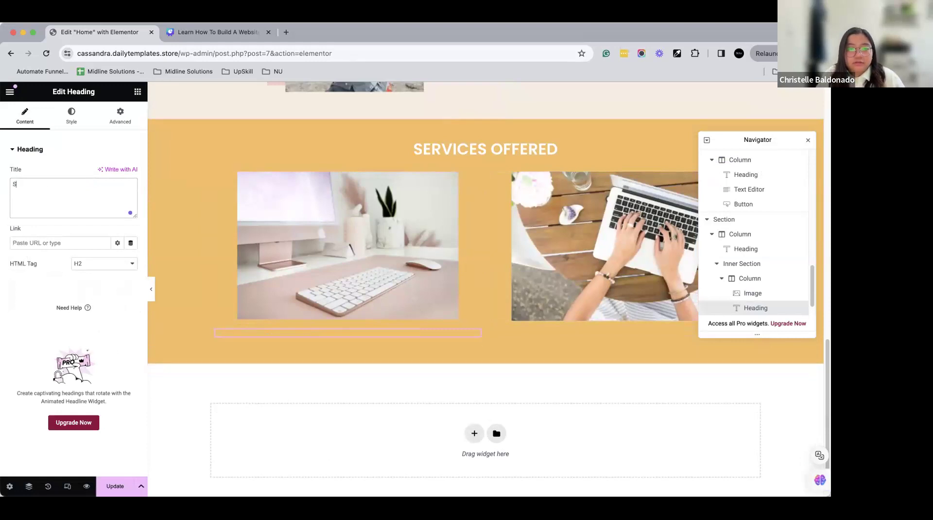
text(ocial Media)
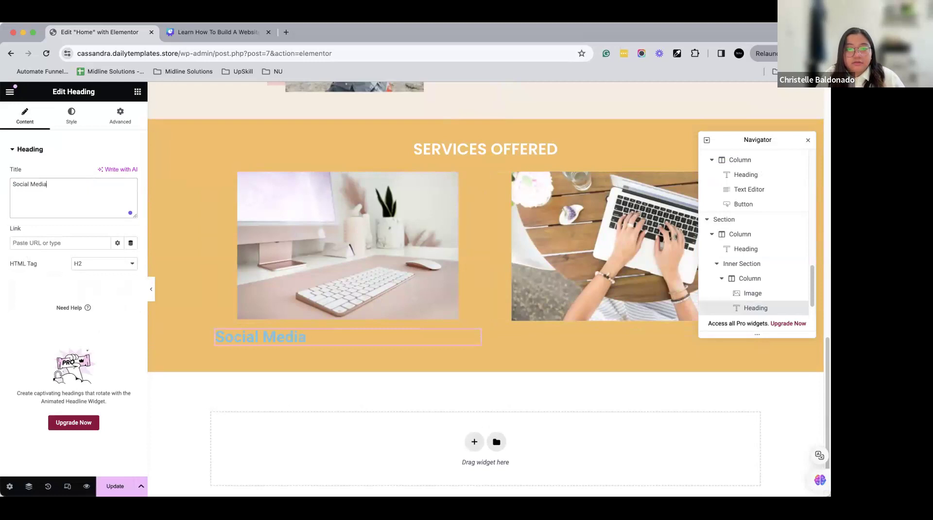
text( Management)
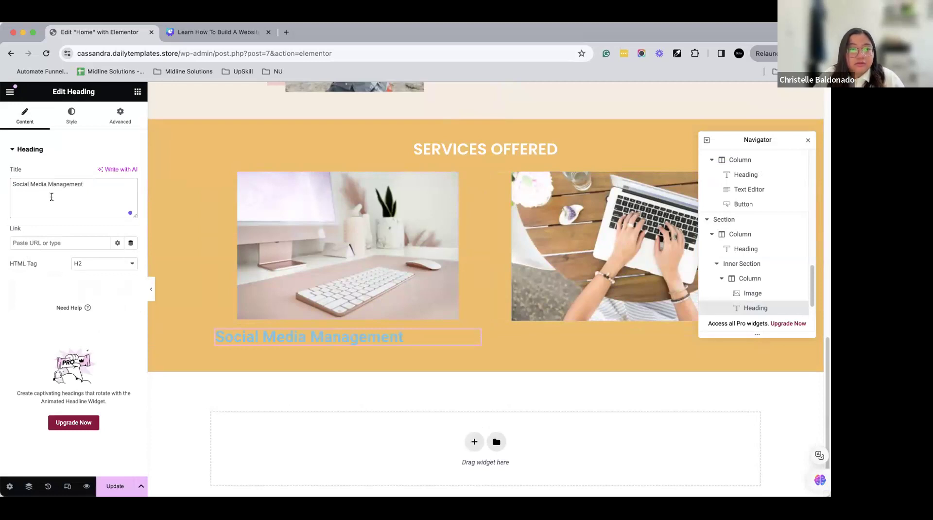
- Center the "Social Media Management" heading, make its text white and set its font family to Poppins
click(68, 116)
click(105, 173)
click(130, 194)
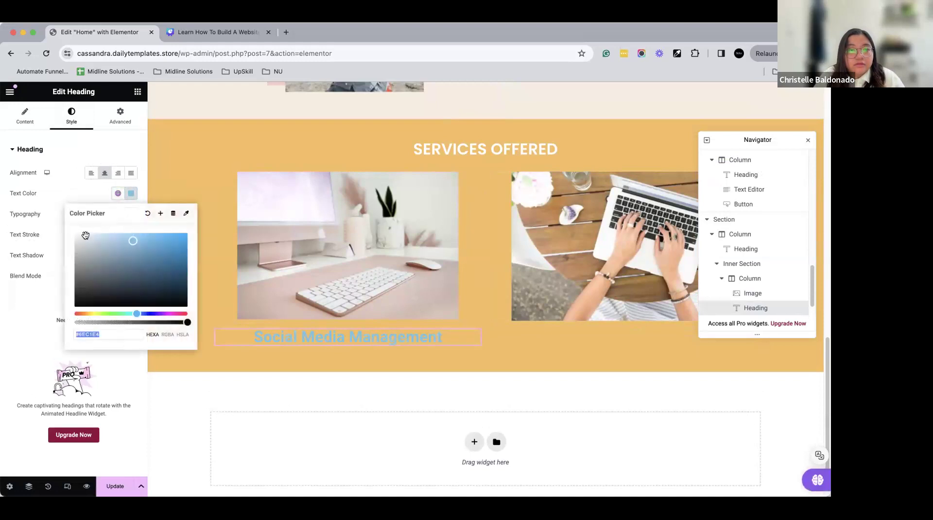
drag(85, 235, 47, 212)
click(131, 213)
click(108, 259)
text(popp)
key(Return)
- Copy the "Social Media Management" heading into the second column below its image and change the title to "Copywriting"
right_click(397, 337)
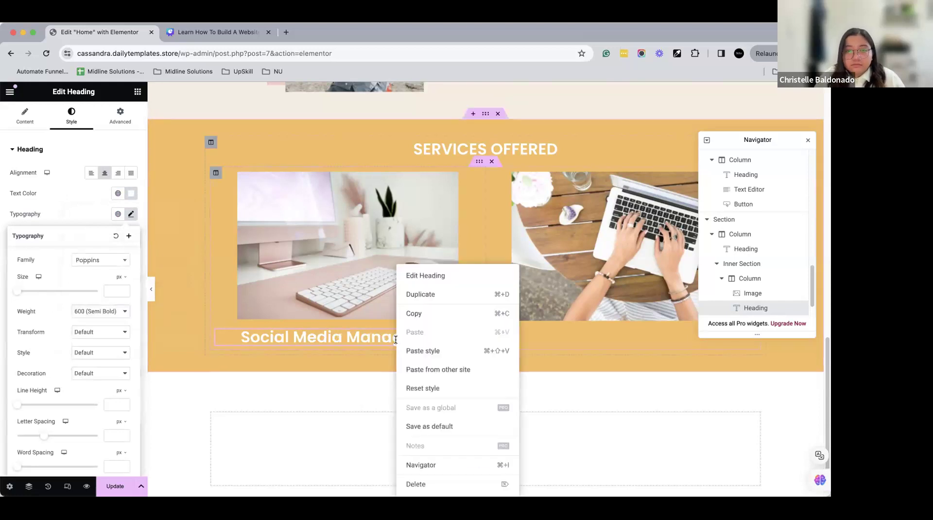
click(437, 313)
right_click(547, 339)
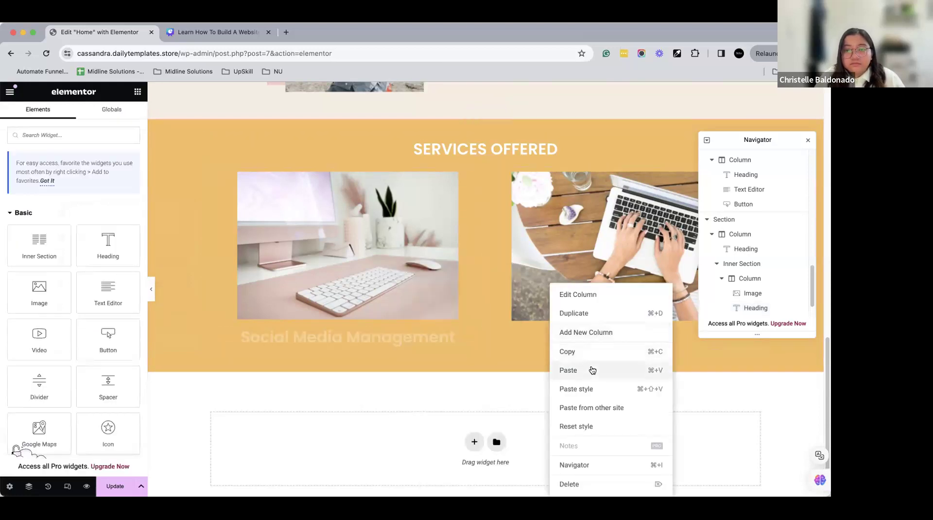
click(590, 371)
click(90, 187)
key(super+a)
text(cop)
key(BackSpace)
key(BackSpace)
key(BackSpace)
text(Copywr)
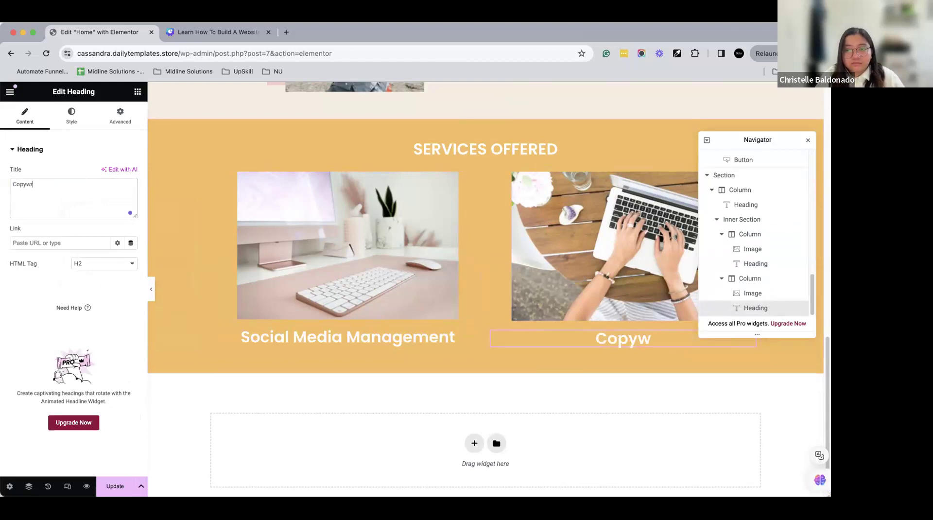
text(iting)
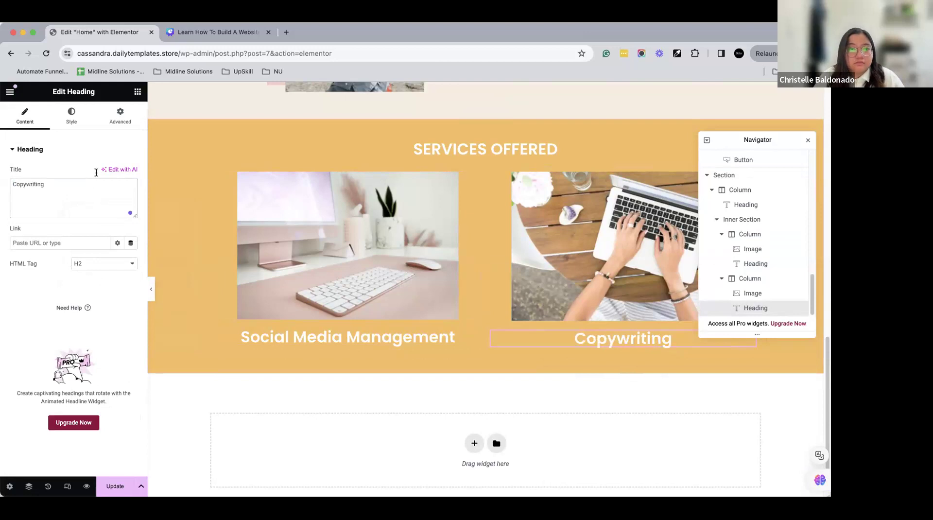
- Add a text editor below "Social Media Management", fill it with lorem ipsum text ending in "commodo consequat." and center it
click(142, 96)
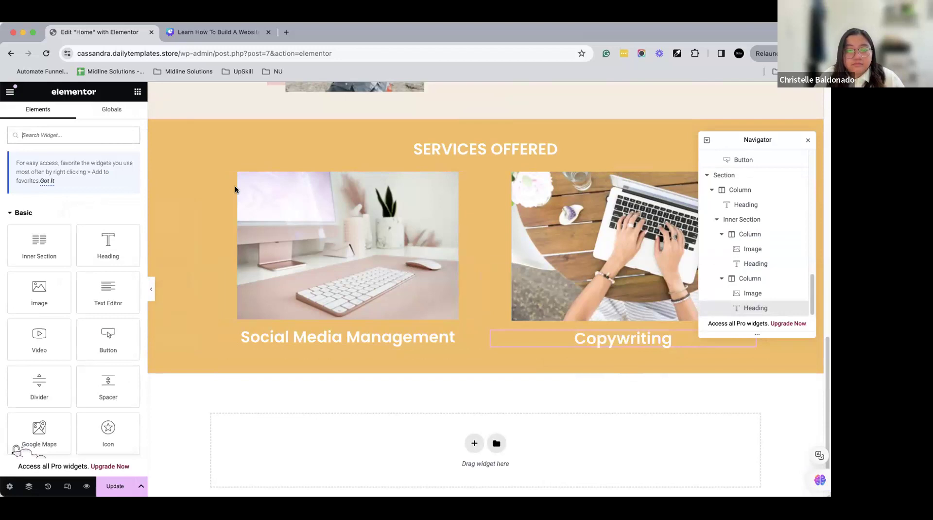
drag(108, 291, 325, 347)
triple_click(70, 253)
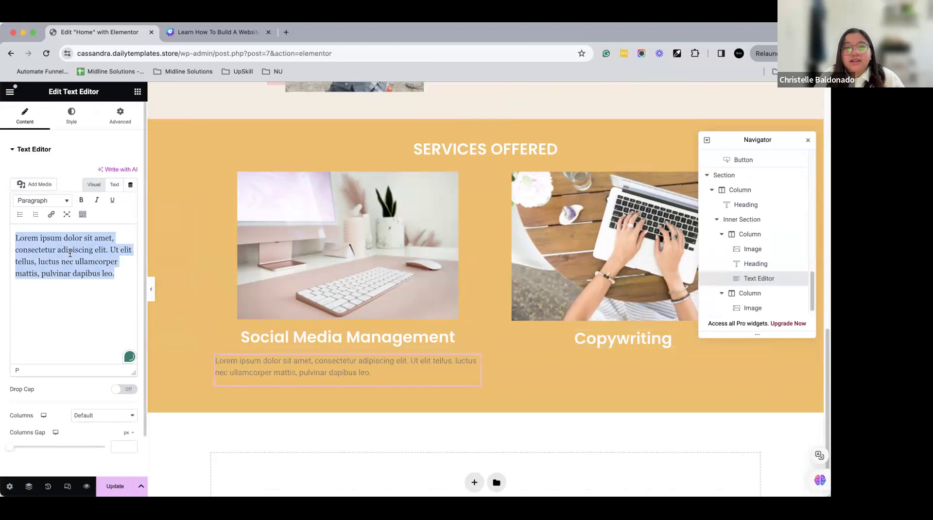
text(Lorem ipsum dolor sit amet, consectetur adipiscing elit, sed do eiusmod tempor incididunt ut labore et dolore magna aliqua. Ut enim ad minim veniam, quis nostrud exercitation ullamco laboris nisi ut aliquip ex ea commodo consequat.)
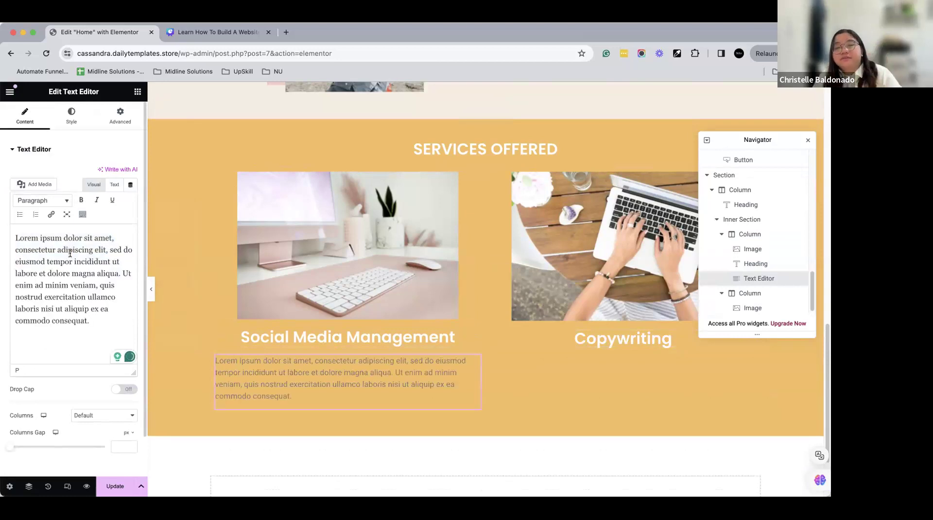
click(71, 119)
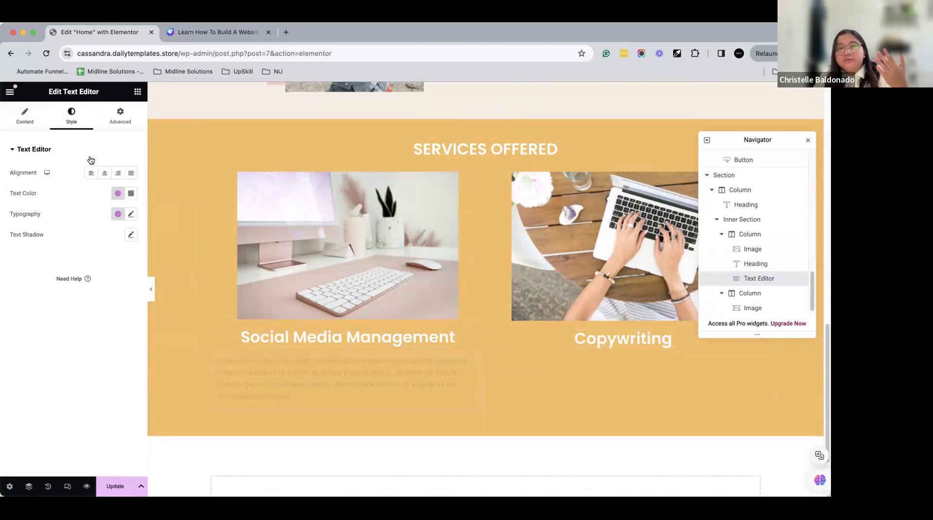
click(106, 175)
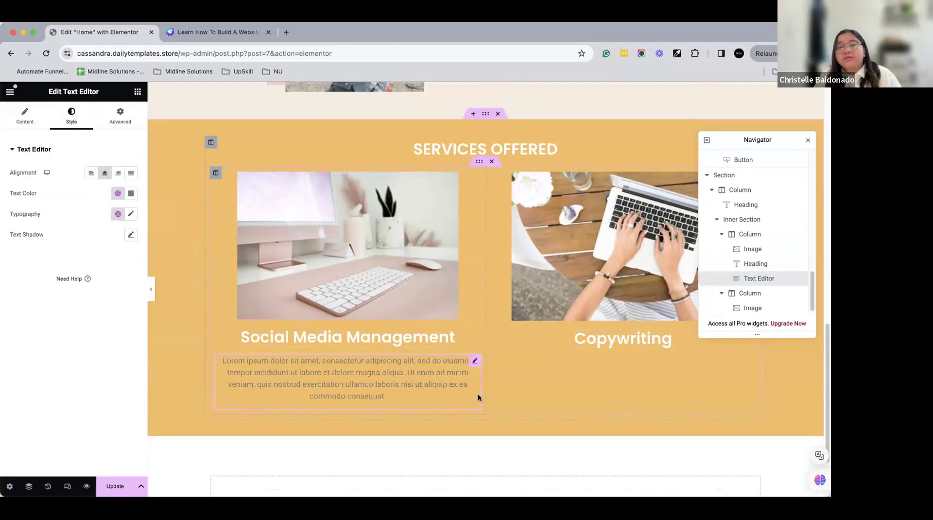
- Copy the centered lorem ipsum text and paste it below the "Copywriting" heading in the second column
right_click(421, 385)
click(596, 374)
right_click(596, 374)
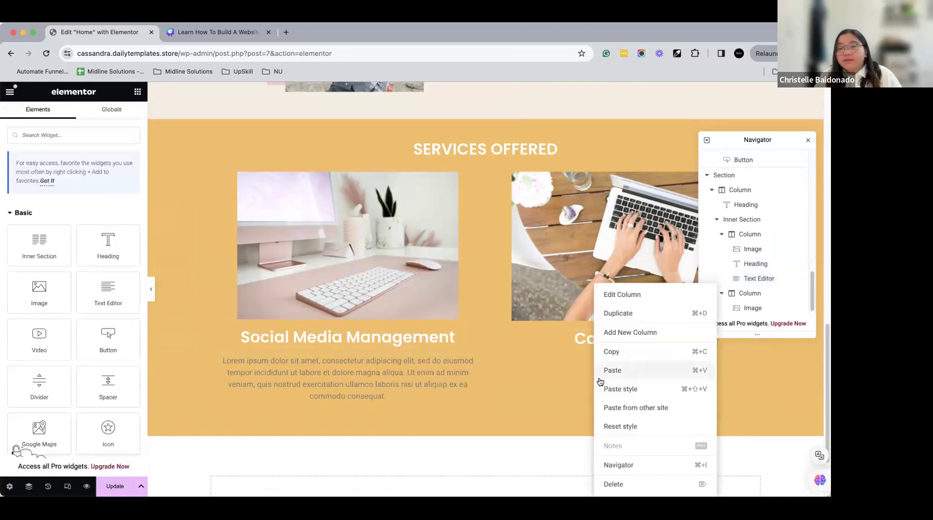
click(608, 371)
scroll(328, 308, up, 6)
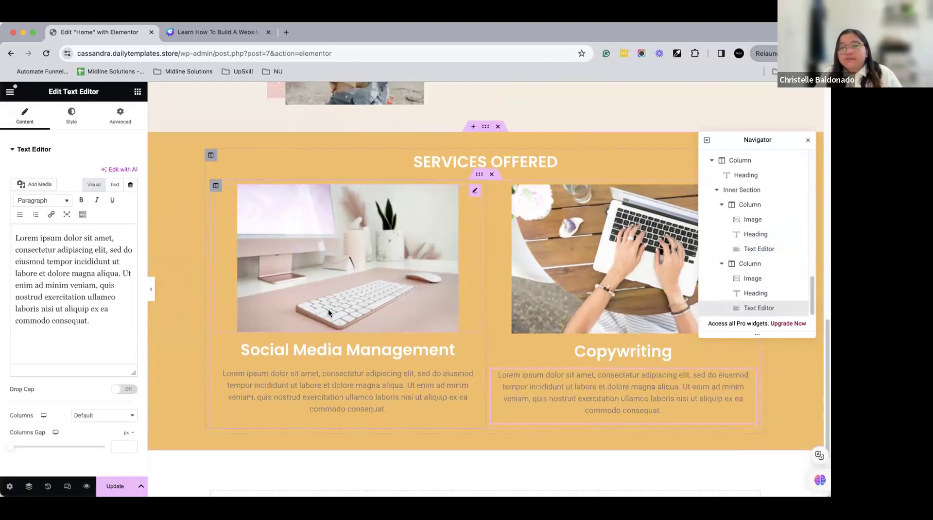
scroll(504, 330, up, 10)
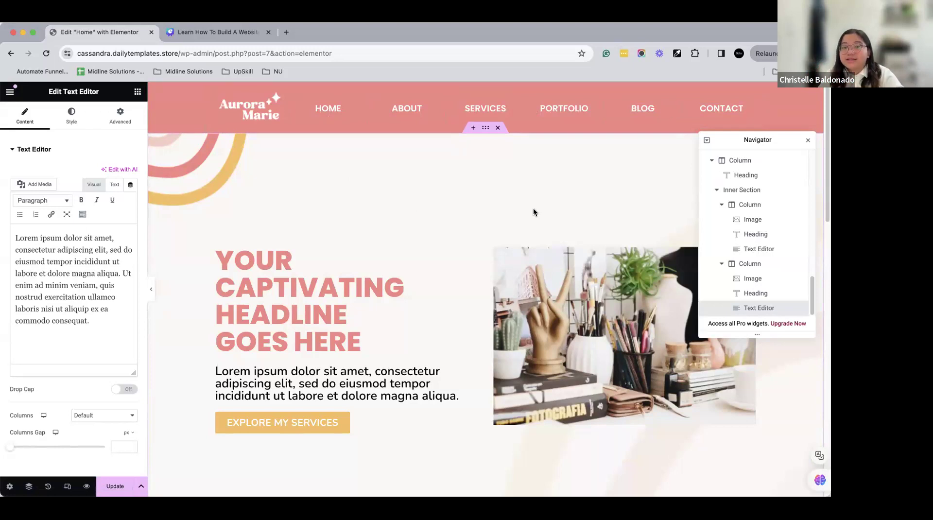
scroll(533, 208, down, 10)
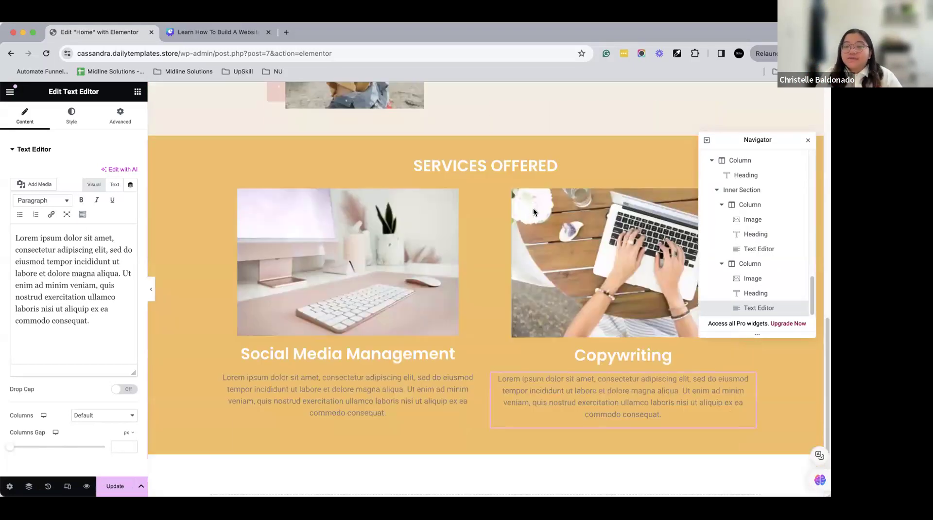
scroll(533, 208, down, 1)
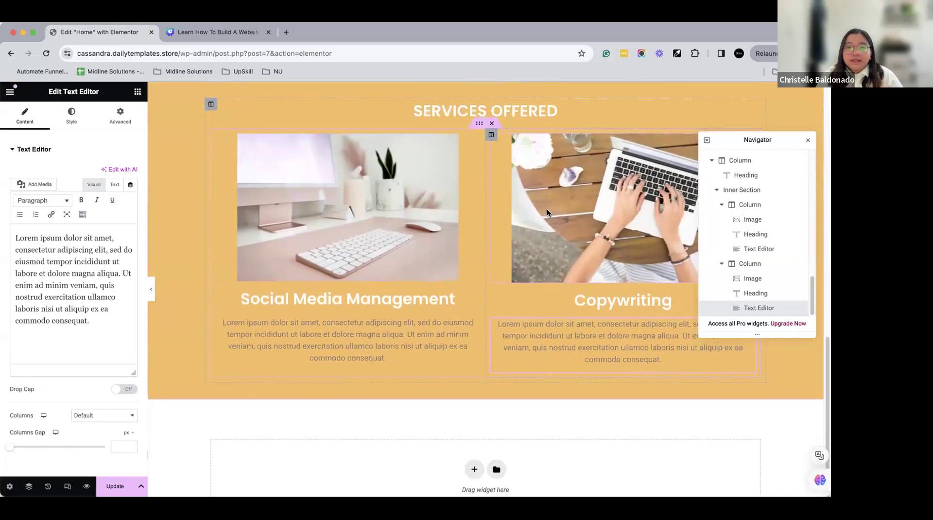
scroll(547, 212, up, 5)
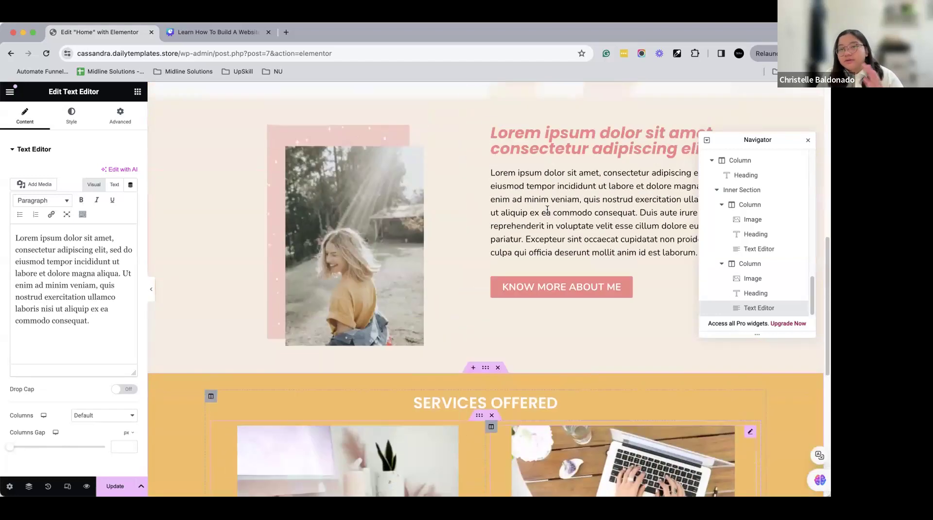